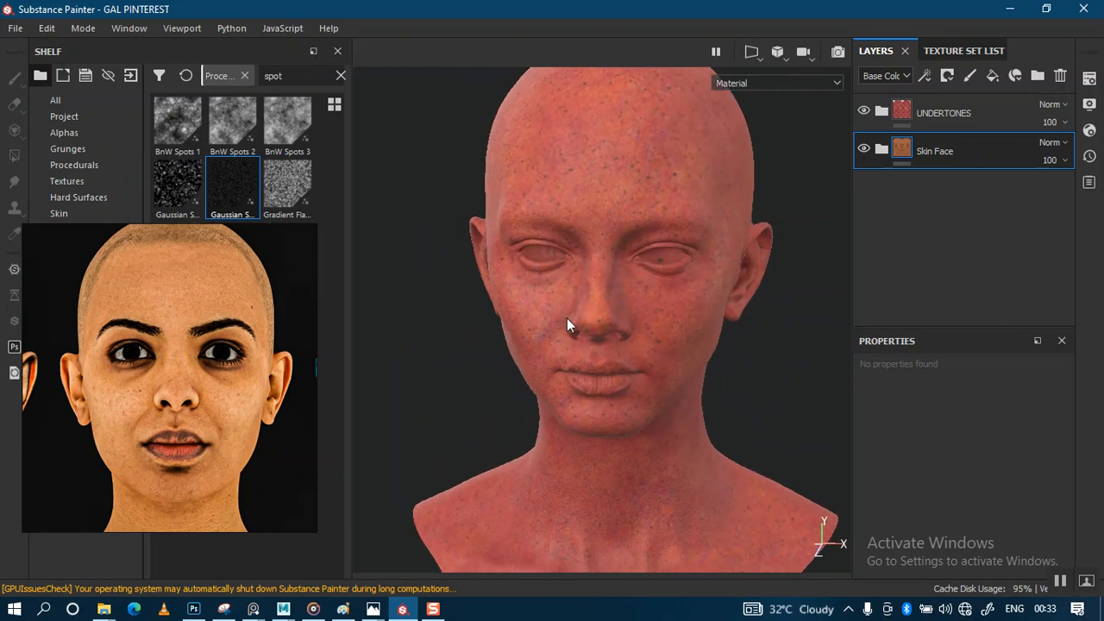
# Duplicate Base Skin and Base Skin copy 1 from the Skin Face folder and move the duplicates above the UNDERTONES folder
pyautogui.keyDown('alt'); pyautogui.moveTo(585, 265); pyautogui.dragTo(606, 288, button='middle'); pyautogui.keyUp('alt')
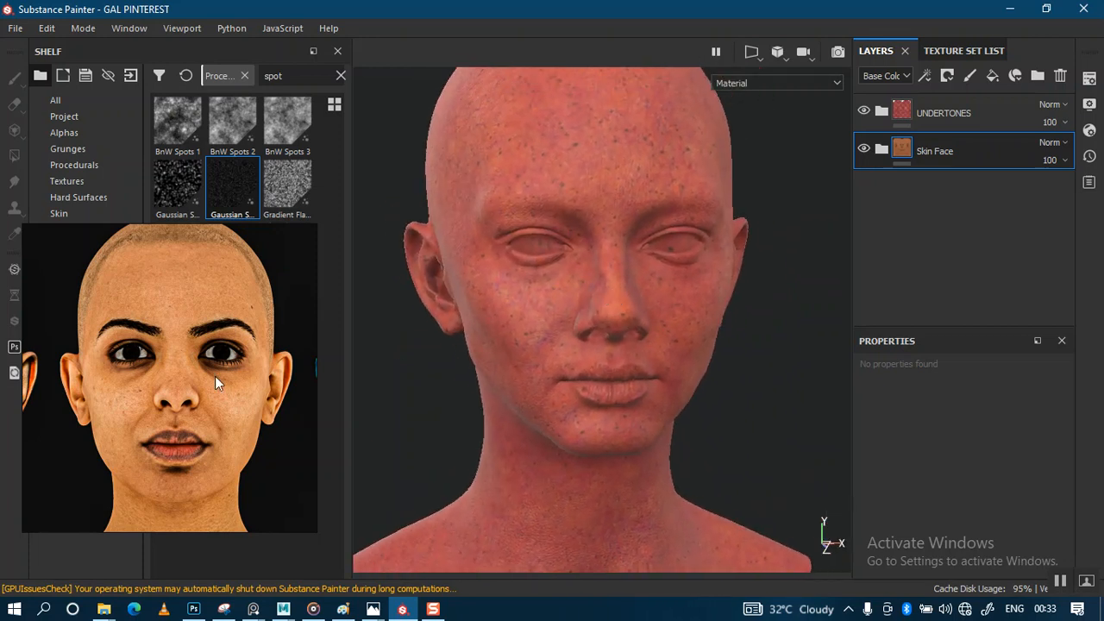
pyautogui.keyDown('alt'); pyautogui.moveTo(607, 274); pyautogui.dragTo(701, 208, button='right'); pyautogui.keyUp('alt')
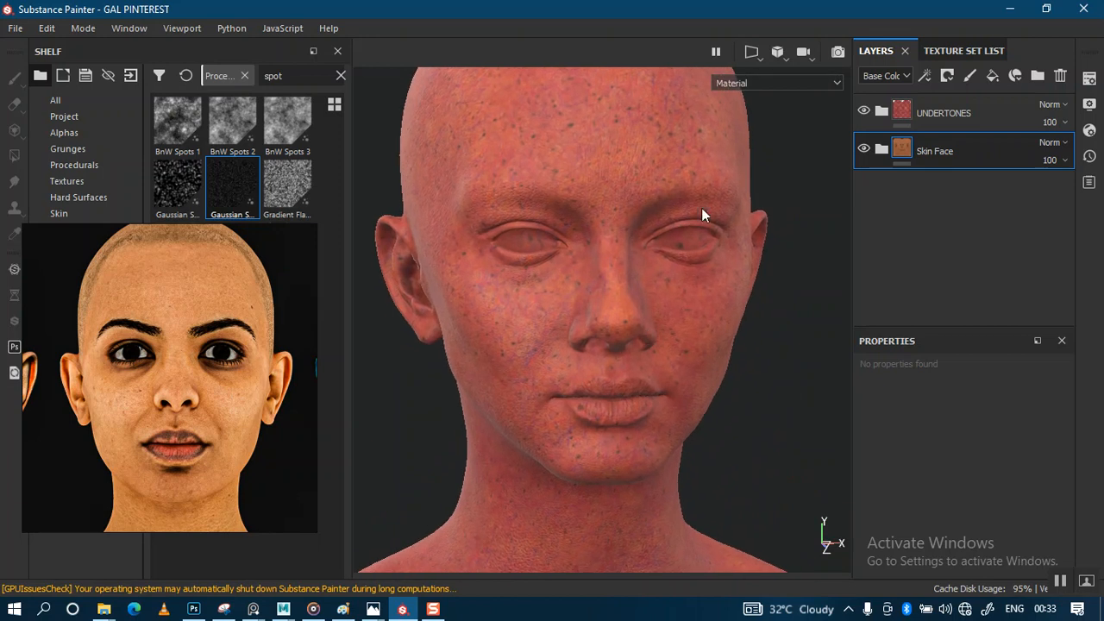
pyautogui.click(882, 152)
pyautogui.scroll(-3, 1000, 250)
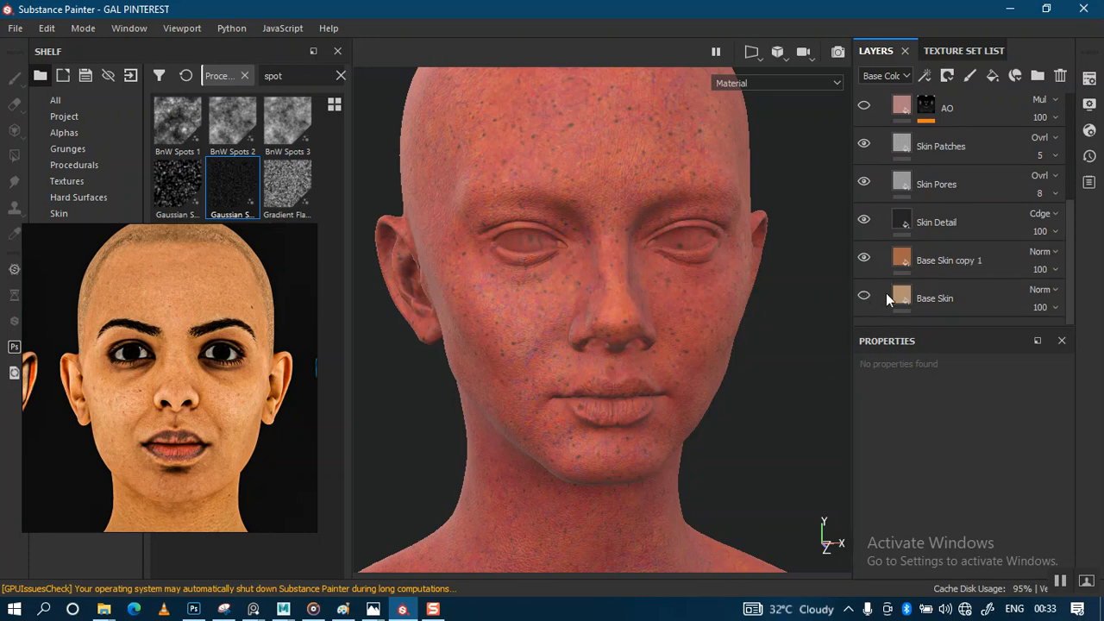
pyautogui.click(940, 302)
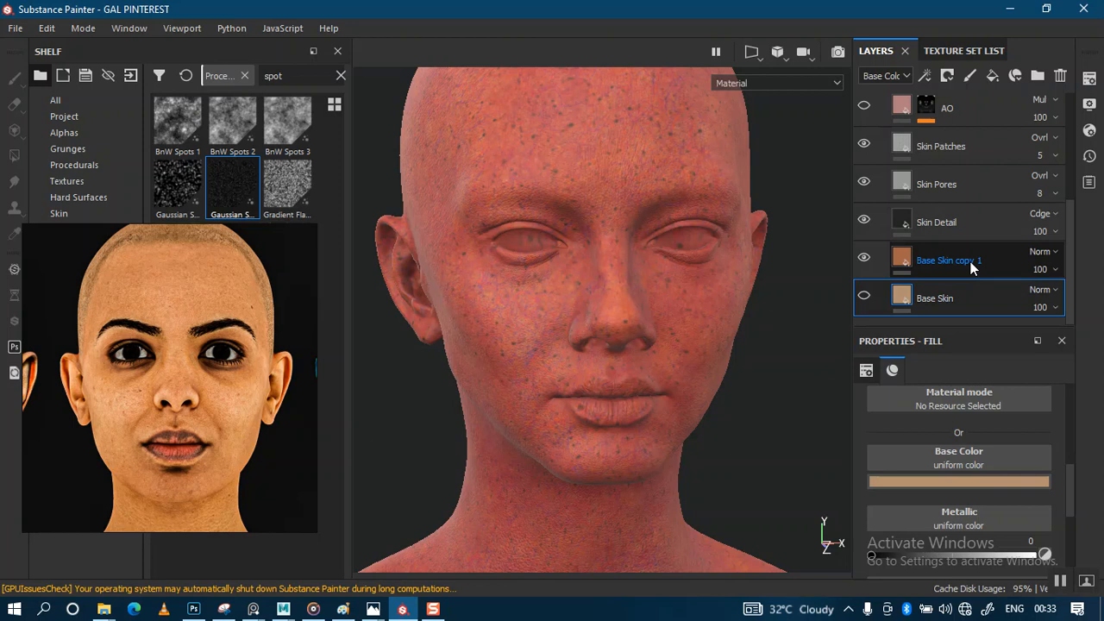
pyautogui.keyDown('ctrl'); pyautogui.click(971, 261); pyautogui.keyUp('ctrl')
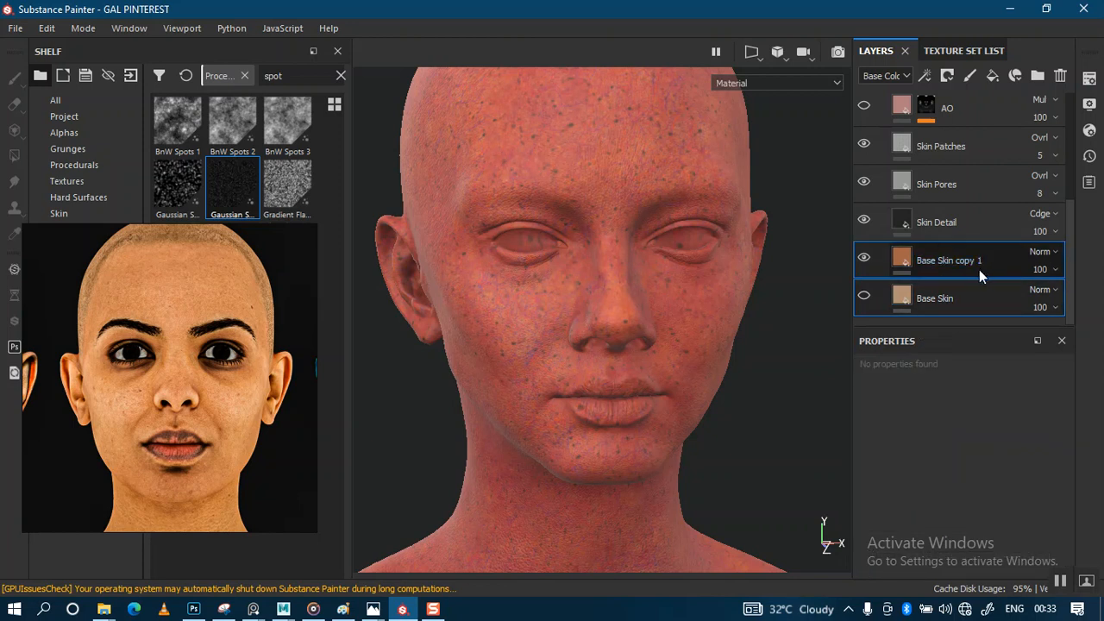
pyautogui.hotkey('ctrl', 'd')
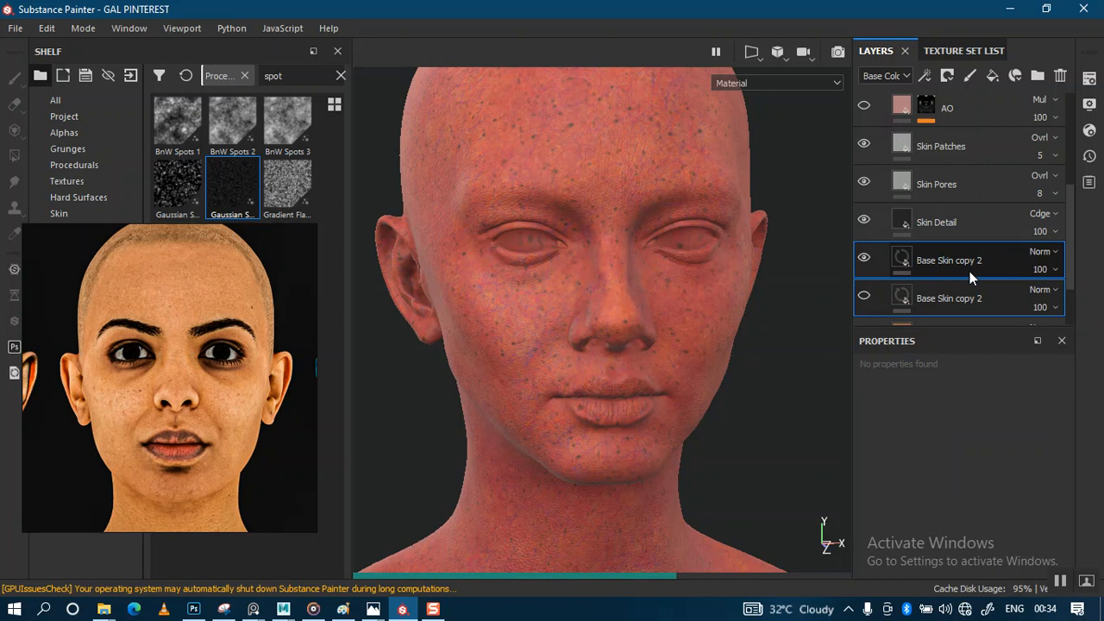
pyautogui.moveTo(970, 264); pyautogui.dragTo(967, 102)
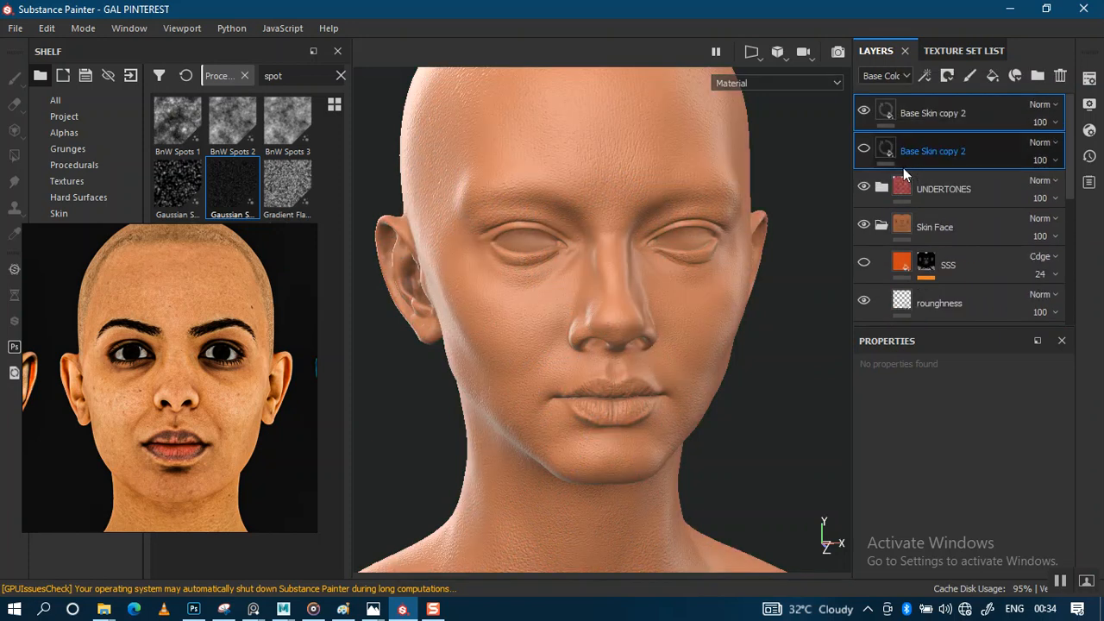
pyautogui.click(878, 224)
# Reorder the two duplicates so the orange-brown Base Skin copy 2 layer sits below the light beige one
pyautogui.press('f')
pyautogui.keyDown('alt'); pyautogui.moveTo(617, 291); pyautogui.dragTo(620, 251); pyautogui.keyUp('alt')
pyautogui.keyDown('alt'); pyautogui.moveTo(620, 251); pyautogui.dragTo(665, 326, button='right'); pyautogui.keyUp('alt')
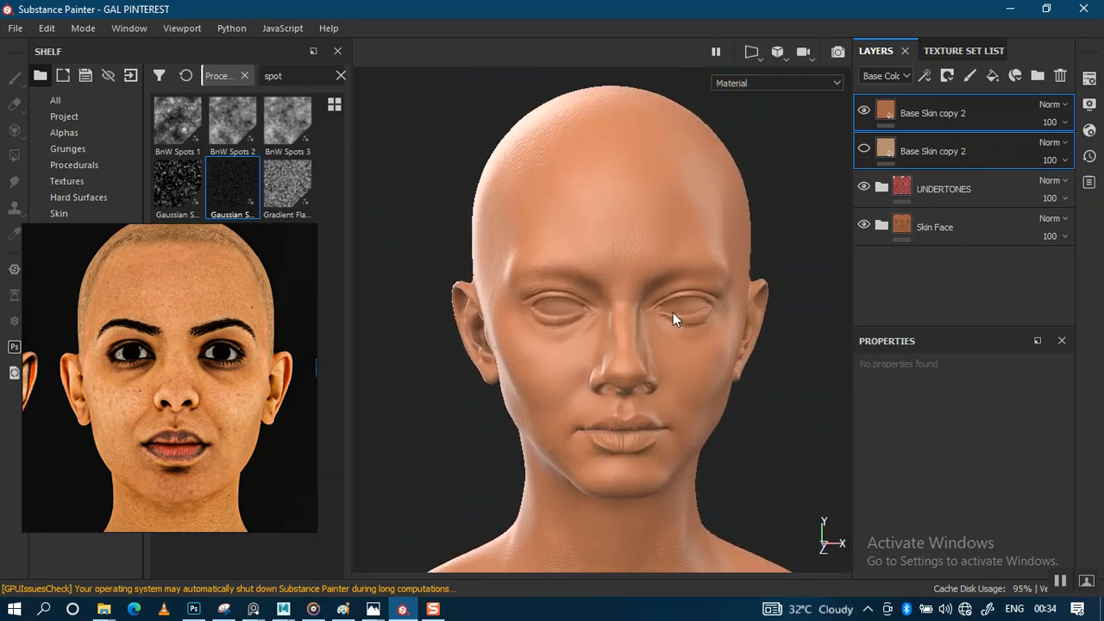
pyautogui.keyDown('alt'); pyautogui.moveTo(669, 234); pyautogui.dragTo(629, 242, button='middle'); pyautogui.keyUp('alt')
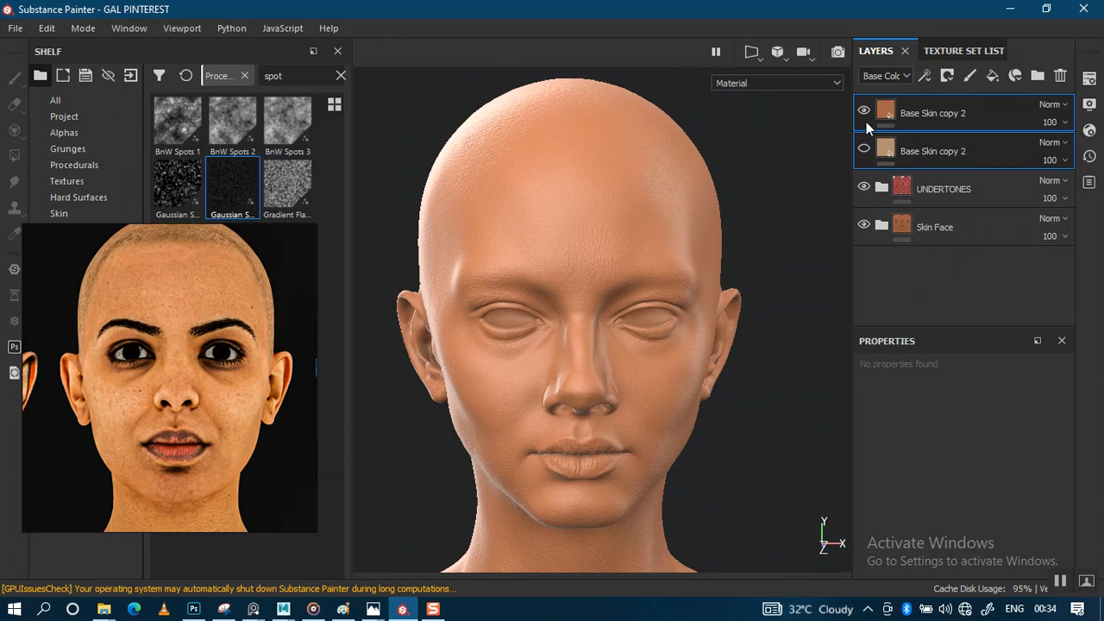
pyautogui.click(938, 118)
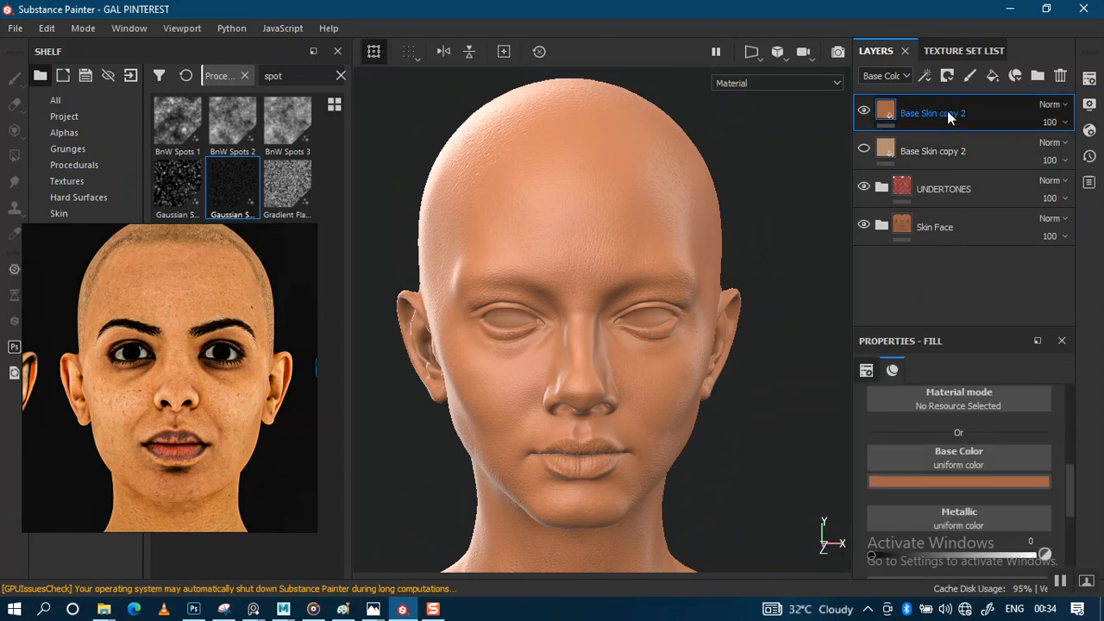
pyautogui.moveTo(952, 109); pyautogui.dragTo(945, 155)
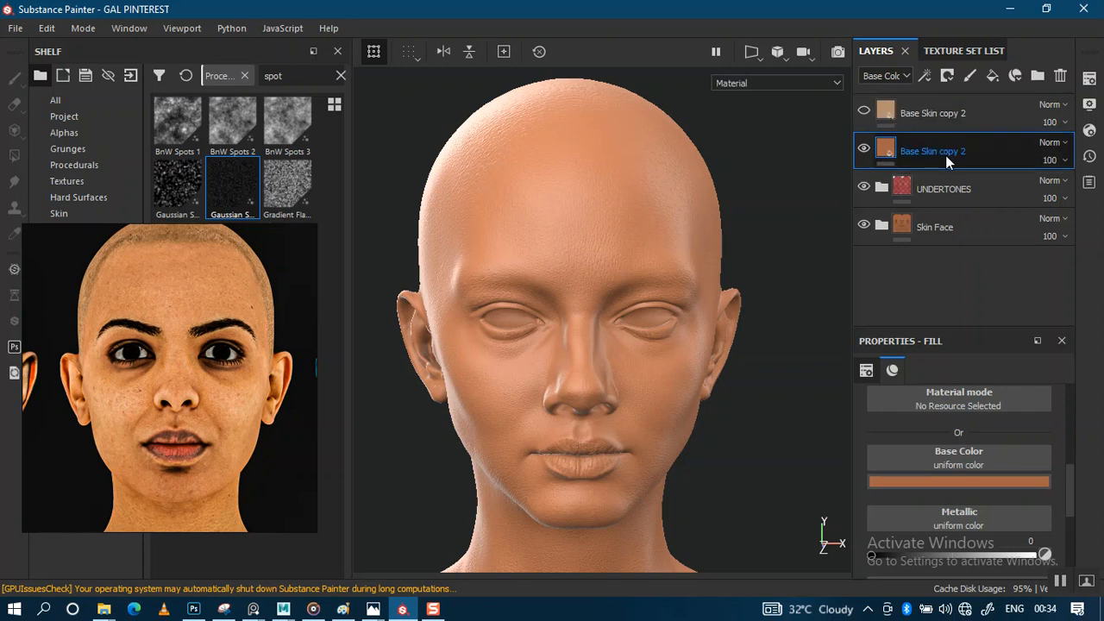
# Toggle the visibility of the two Base Skin copy 2 layers to compare both skin tones with the undertones
pyautogui.click(863, 151)
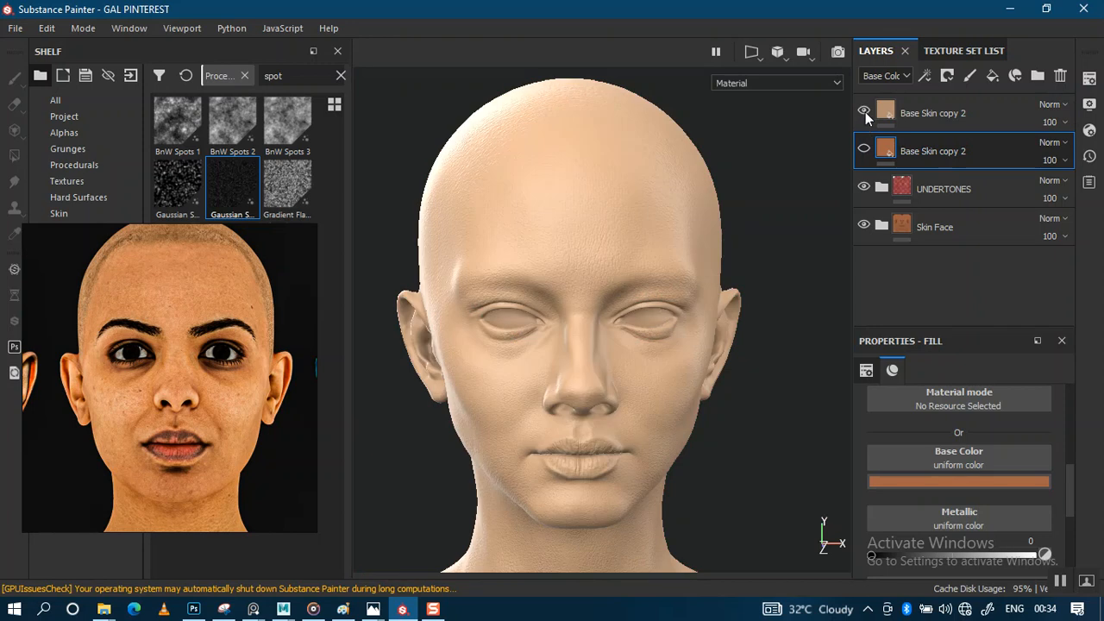
pyautogui.click(865, 109)
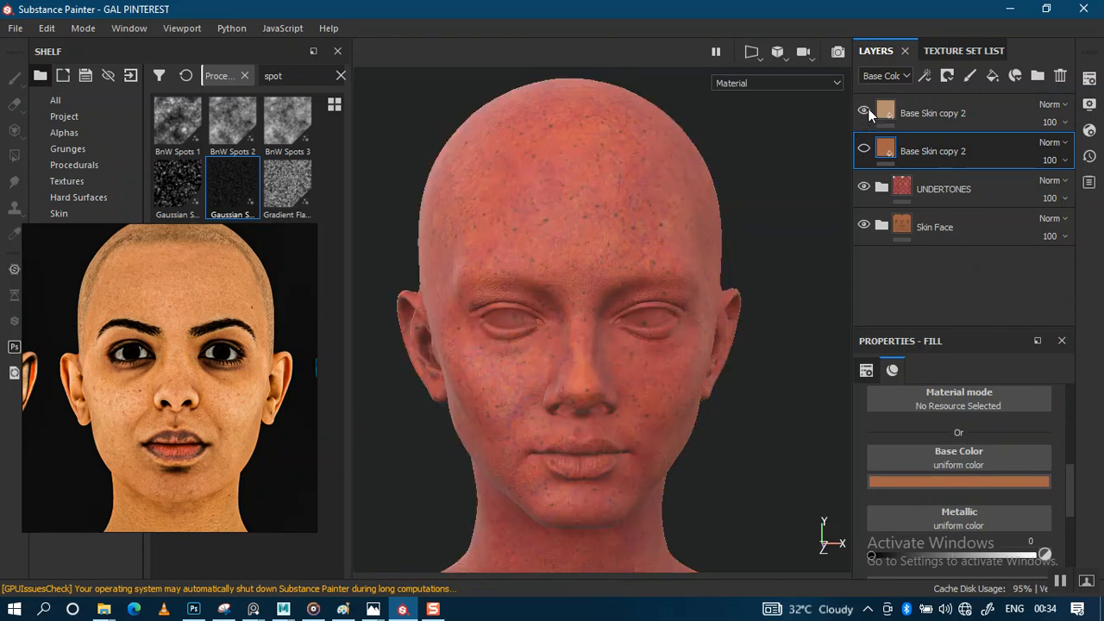
pyautogui.click(867, 109)
pyautogui.click(863, 151)
pyautogui.scroll(2, 670, 325)
pyautogui.moveTo(702, 239)
pyautogui.keyDown('alt'); pyautogui.mouseDown()
pyautogui.moveTo(690, 257)
pyautogui.moveTo(671, 242)
pyautogui.moveTo(699, 256)
pyautogui.moveTo(683, 316)
pyautogui.mouseUp(); pyautogui.keyUp('alt')
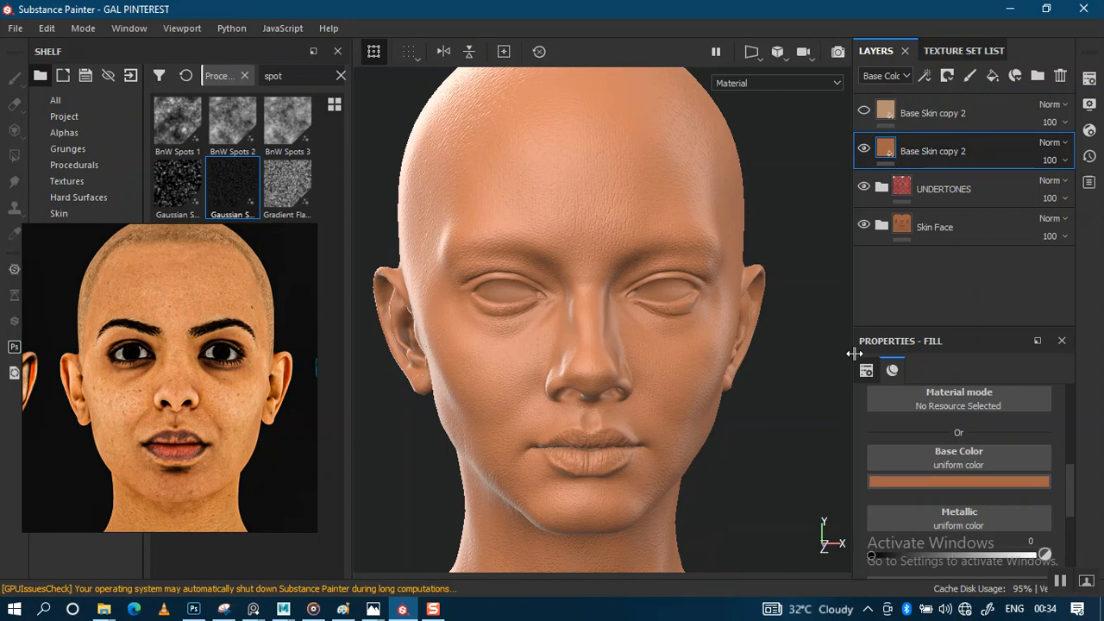
# Darken the base color of the orange-brown Base Skin copy 2 layer slightly by lowering its brightness value
pyautogui.click(1012, 481)
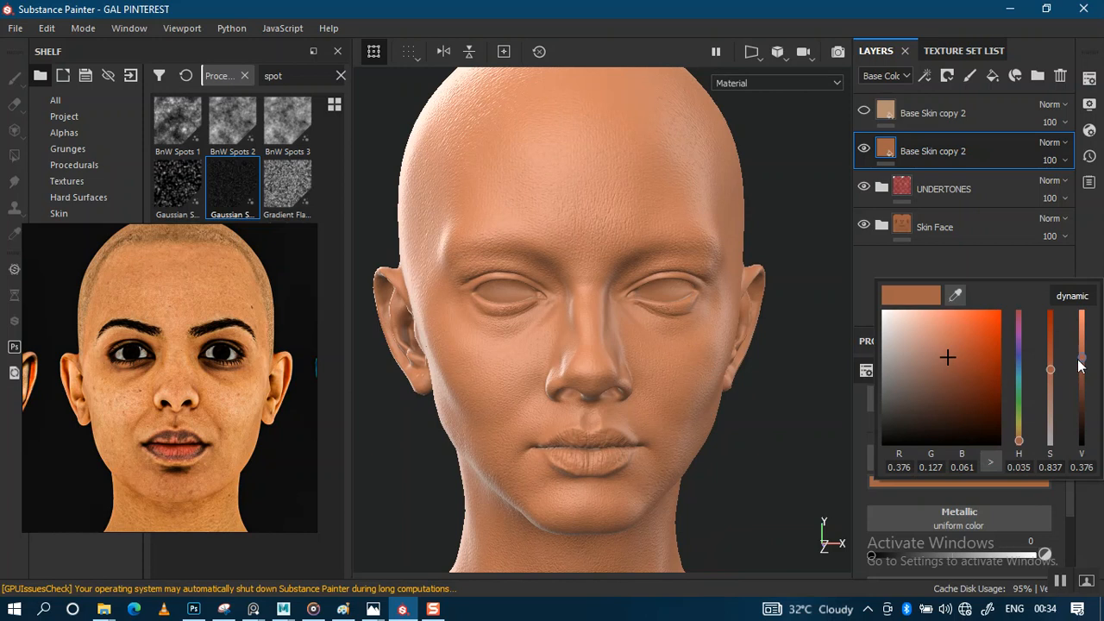
pyautogui.moveTo(1083, 368); pyautogui.dragTo(1083, 371)
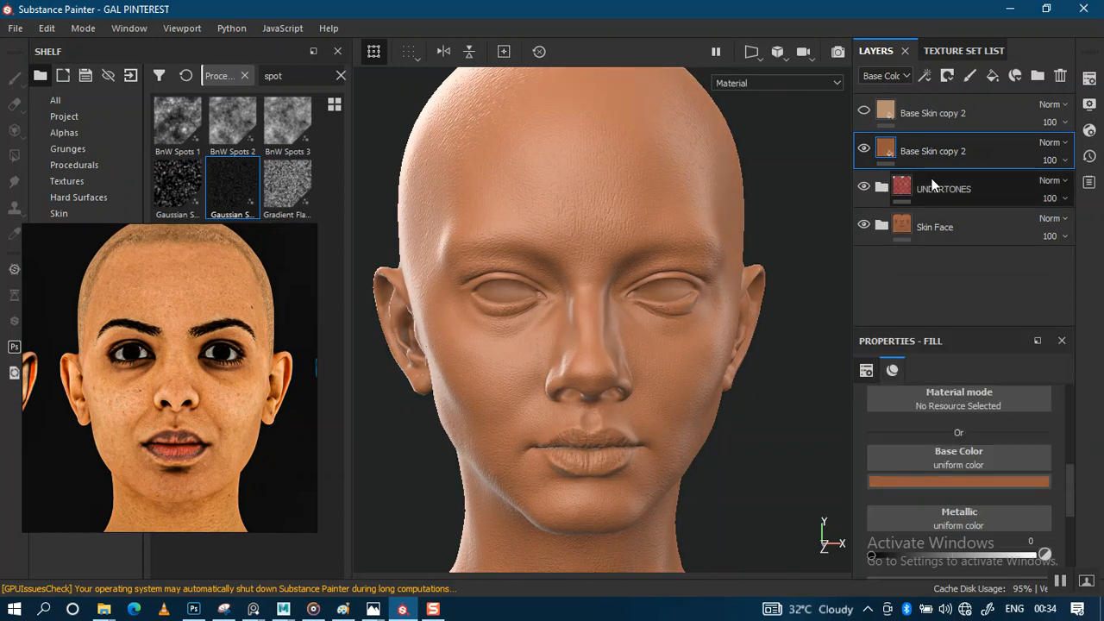
pyautogui.scroll(1, 621, 329)
pyautogui.scroll(-1, 624, 339)
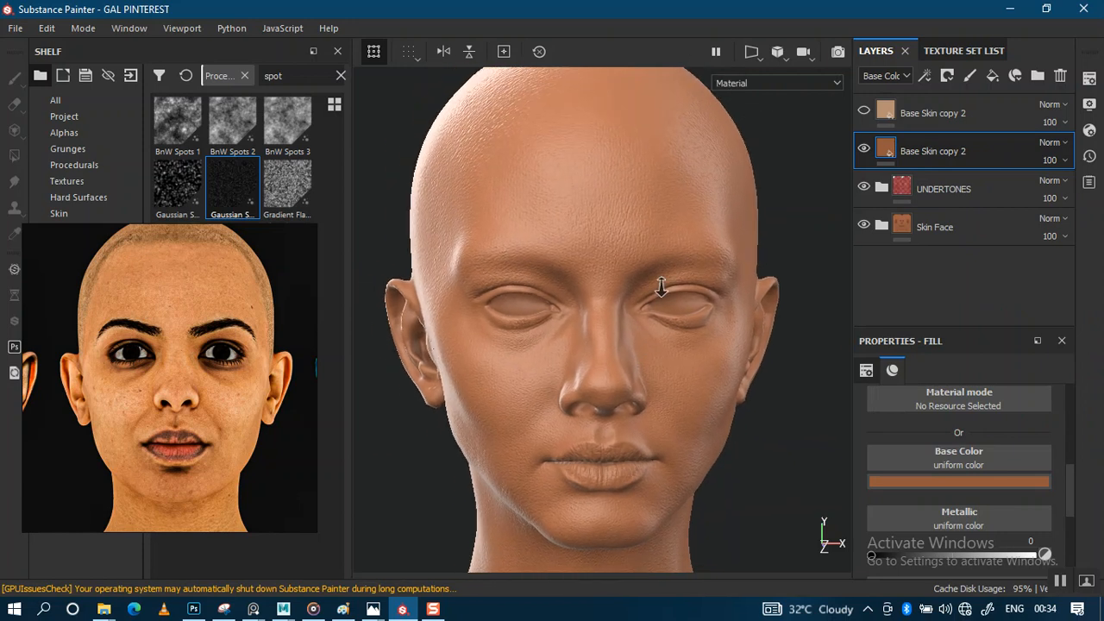
pyautogui.rightClick(887, 154)
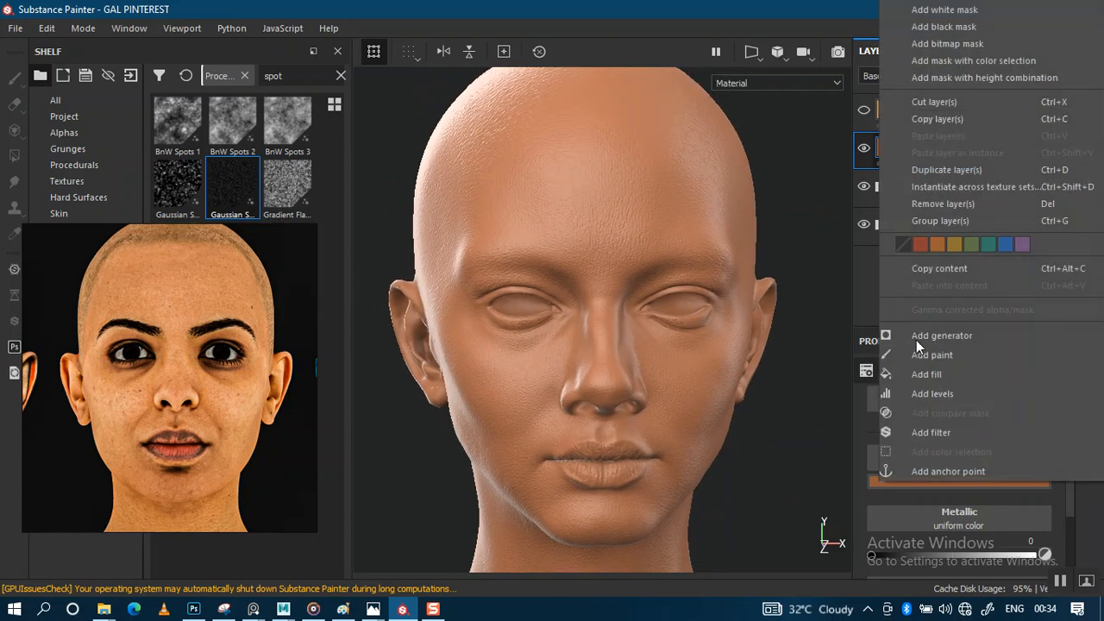
pyautogui.click(1100, 490)
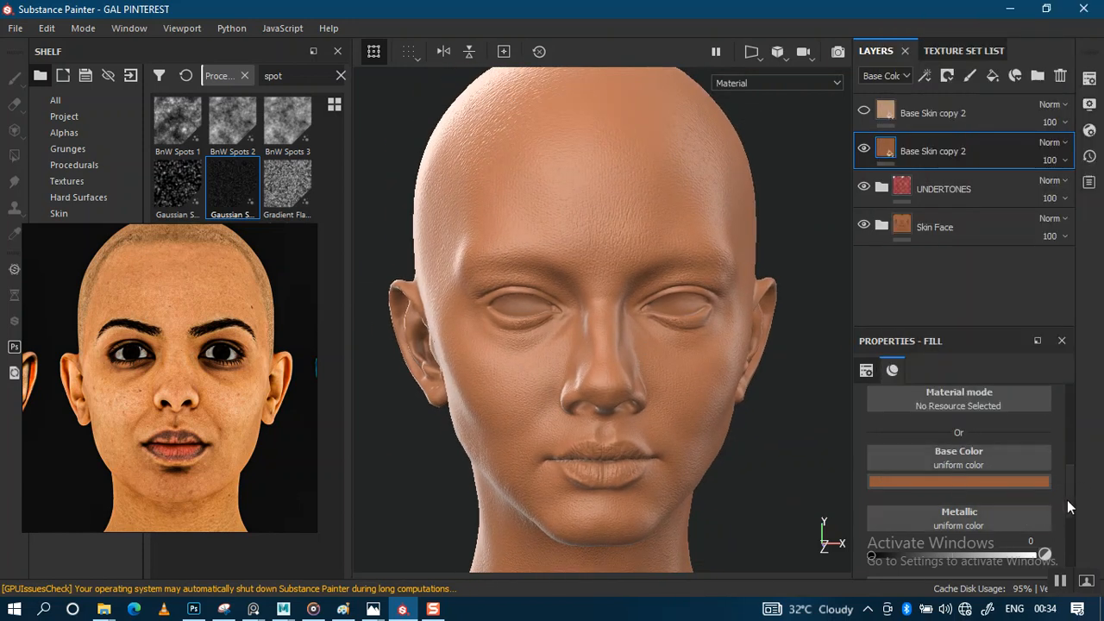
# Try disabling the roughness channel of the orange-brown Base Skin copy 2 layer
pyautogui.scroll(2, 1076, 467)
pyautogui.scroll(1, 1076, 467)
pyautogui.click(1033, 472)
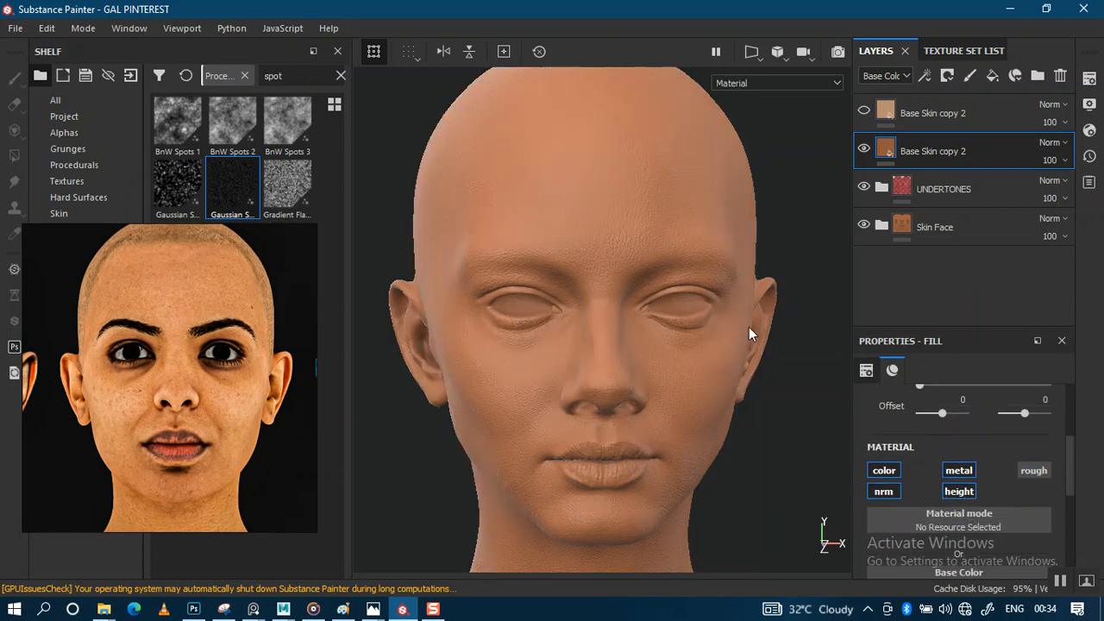
pyautogui.keyDown('alt'); pyautogui.moveTo(612, 342); pyautogui.dragTo(655, 341); pyautogui.keyUp('alt')
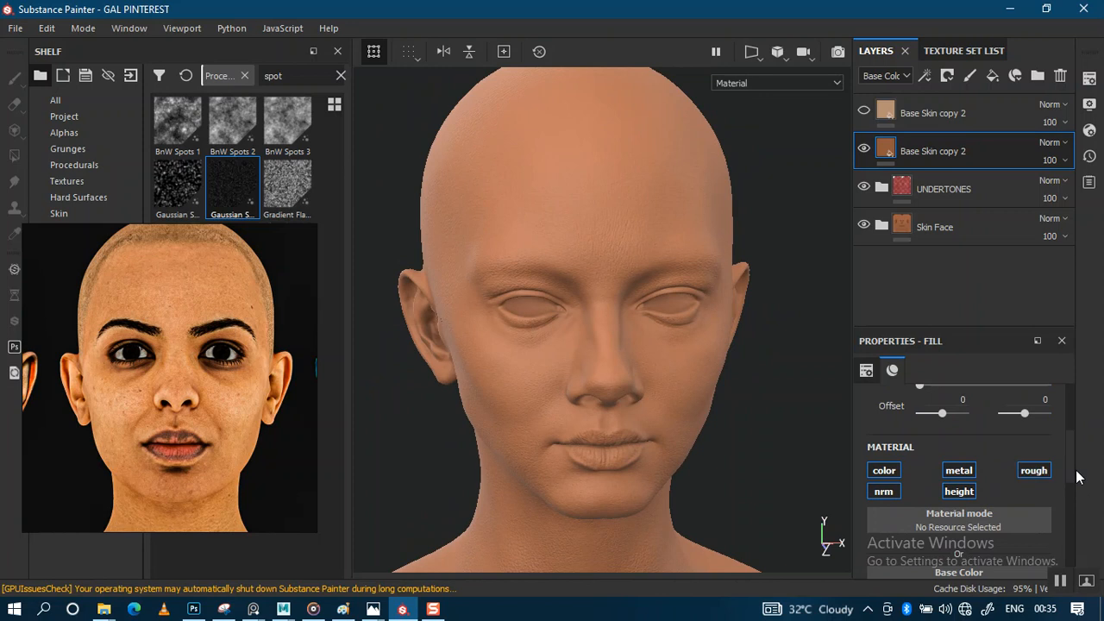
# Set the roughness of the orange-brown Base Skin copy 2 layer to 0.7295
pyautogui.scroll(-5, 1072, 513)
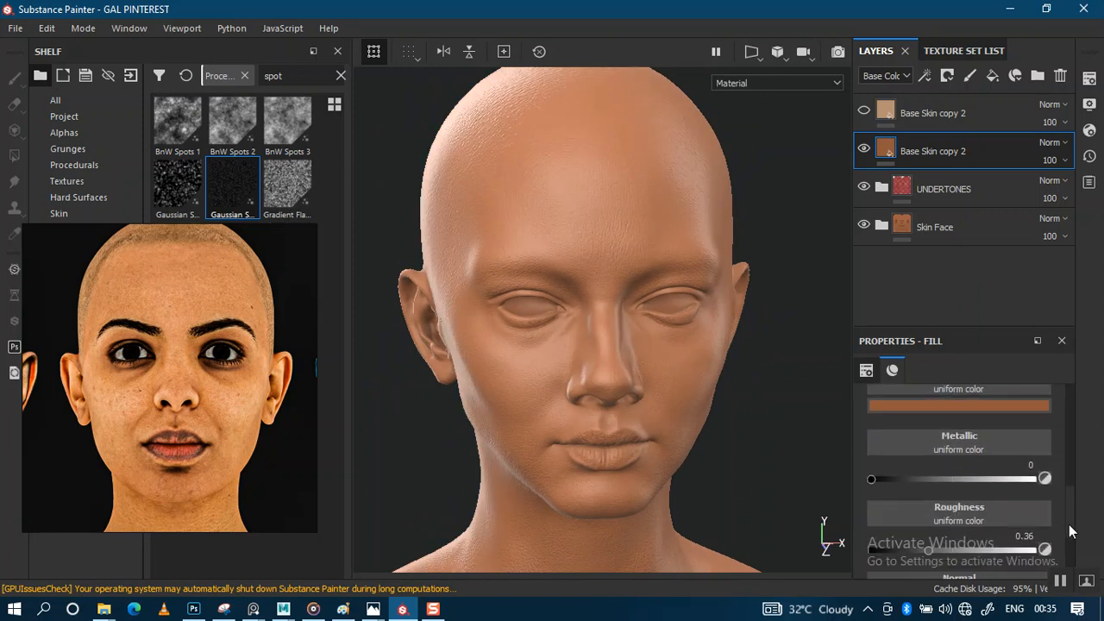
pyautogui.scroll(-1, 994, 531)
pyautogui.moveTo(932, 515); pyautogui.dragTo(990, 515)
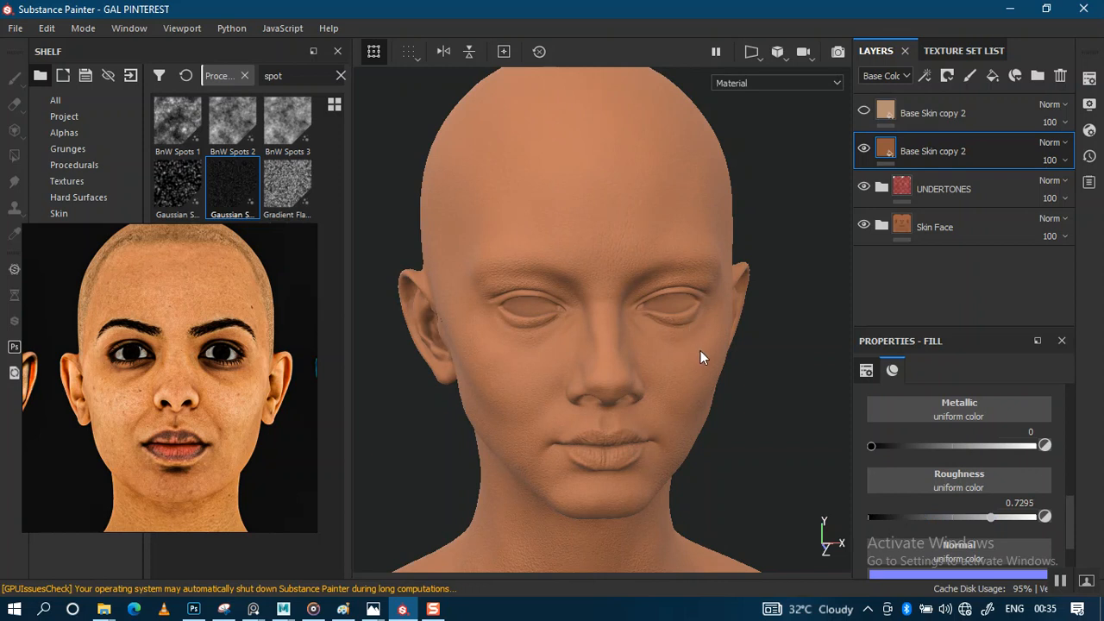
# Switch the viewport display from the full material to the Base Color channel only
pyautogui.press('c')
pyautogui.moveTo(700, 281)
pyautogui.keyDown('alt'); pyautogui.mouseDown()
pyautogui.moveTo(708, 377)
pyautogui.moveTo(704, 229)
pyautogui.moveTo(722, 278)
pyautogui.moveTo(699, 287)
pyautogui.mouseUp(); pyautogui.keyUp('alt')
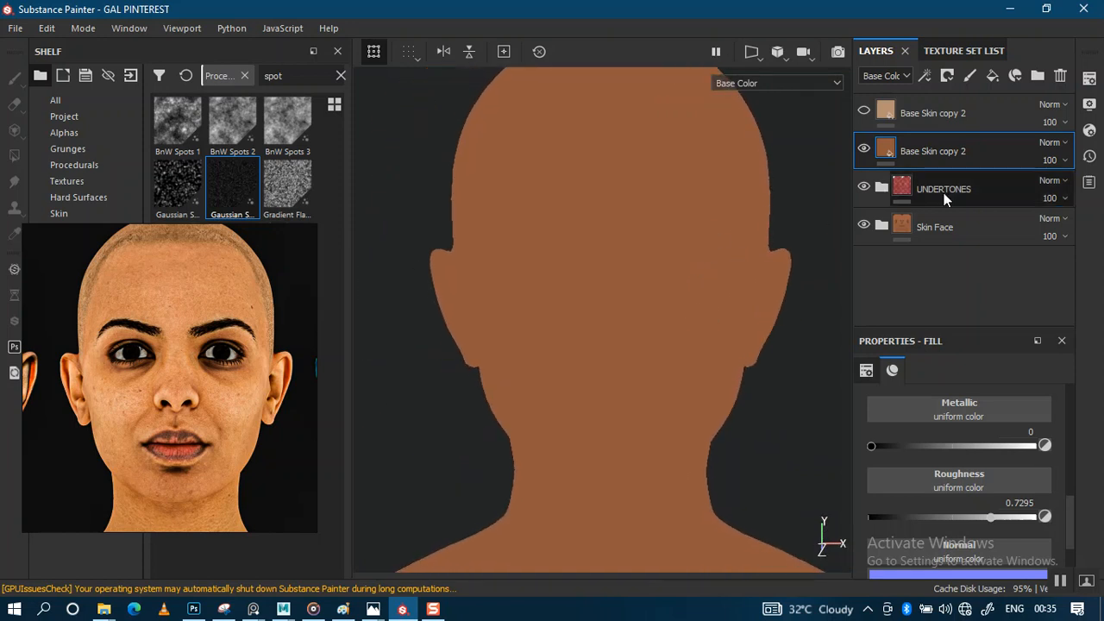
pyautogui.keyDown('alt'); pyautogui.moveTo(636, 313); pyautogui.dragTo(659, 300); pyautogui.keyUp('alt')
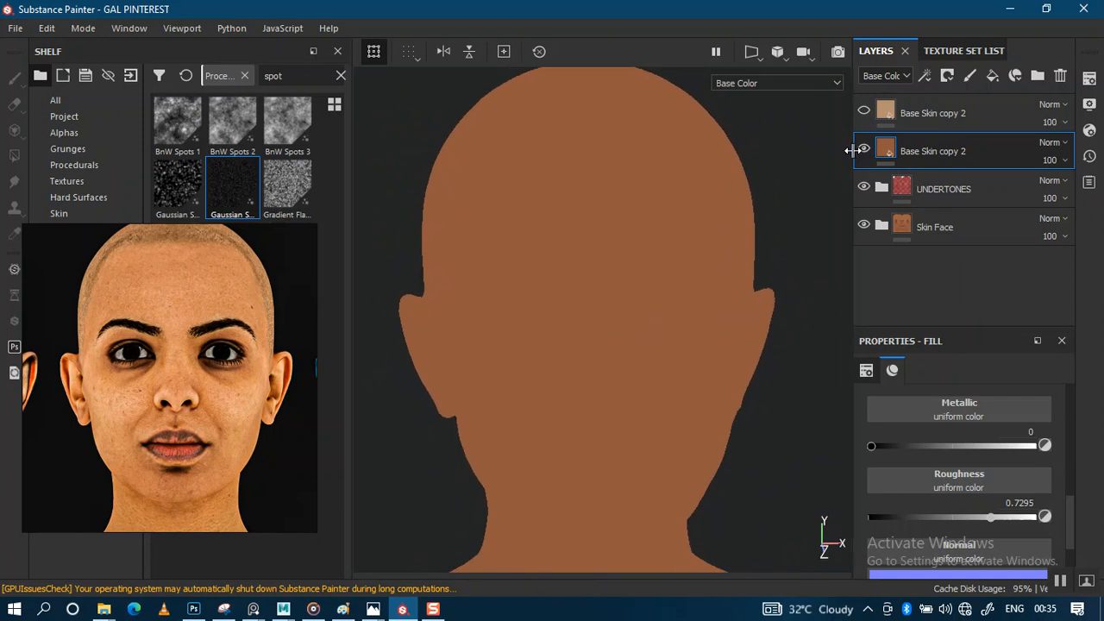
pyautogui.rightClick(889, 145)
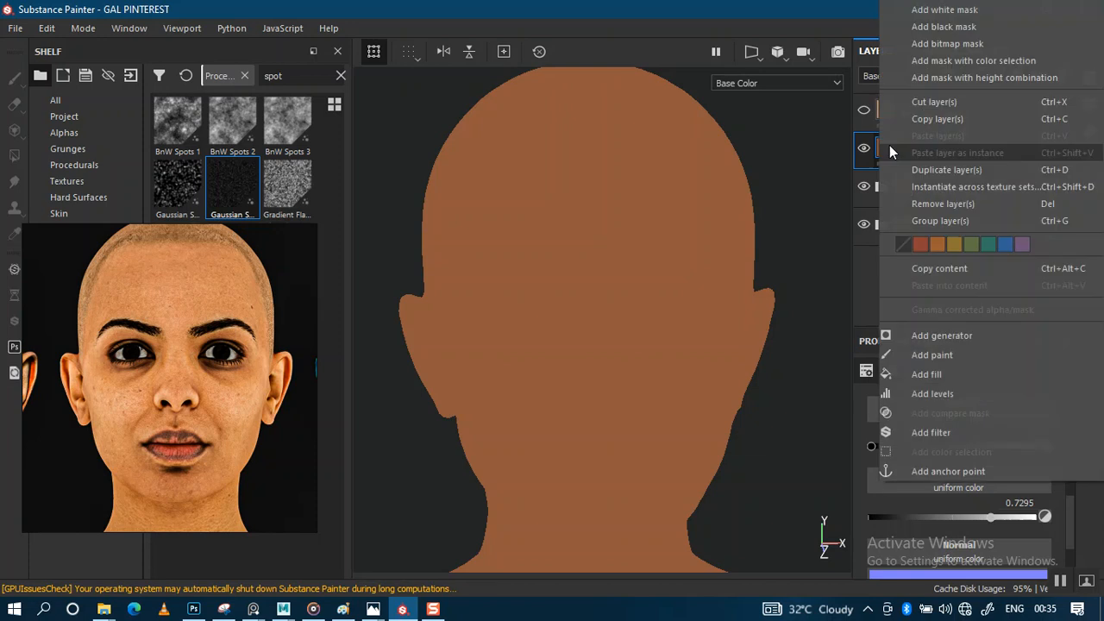
pyautogui.click(941, 373)
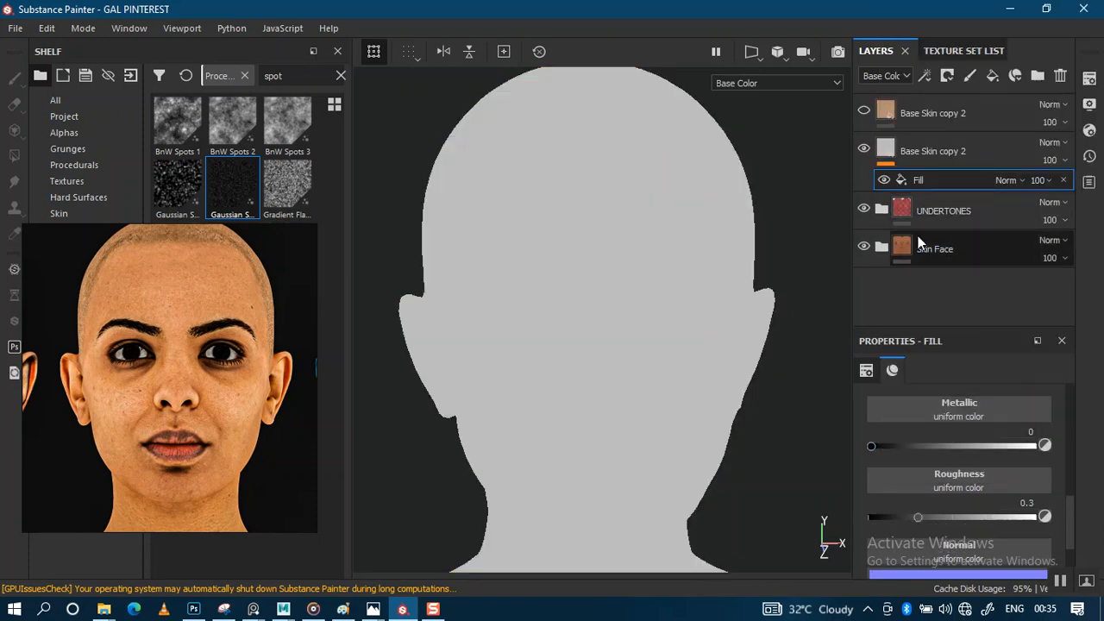
pyautogui.hotkey('ctrl', 'z')
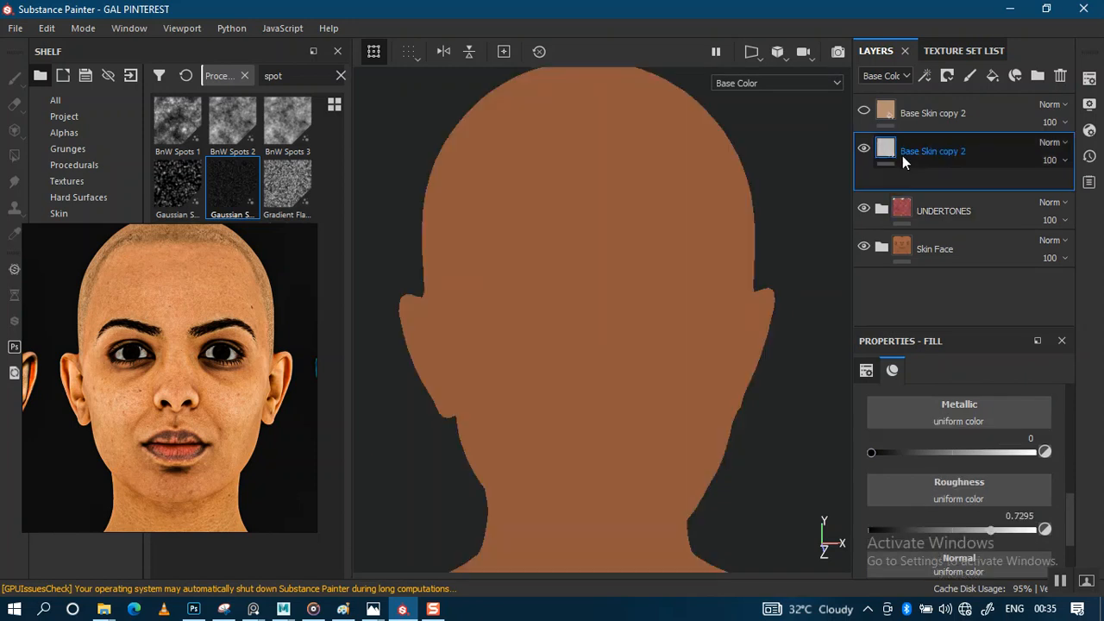
# Add a black mask to the orange-brown Base Skin copy 2 layer and add a fill effect to that mask
pyautogui.rightClick(899, 150)
pyautogui.click(953, 43)
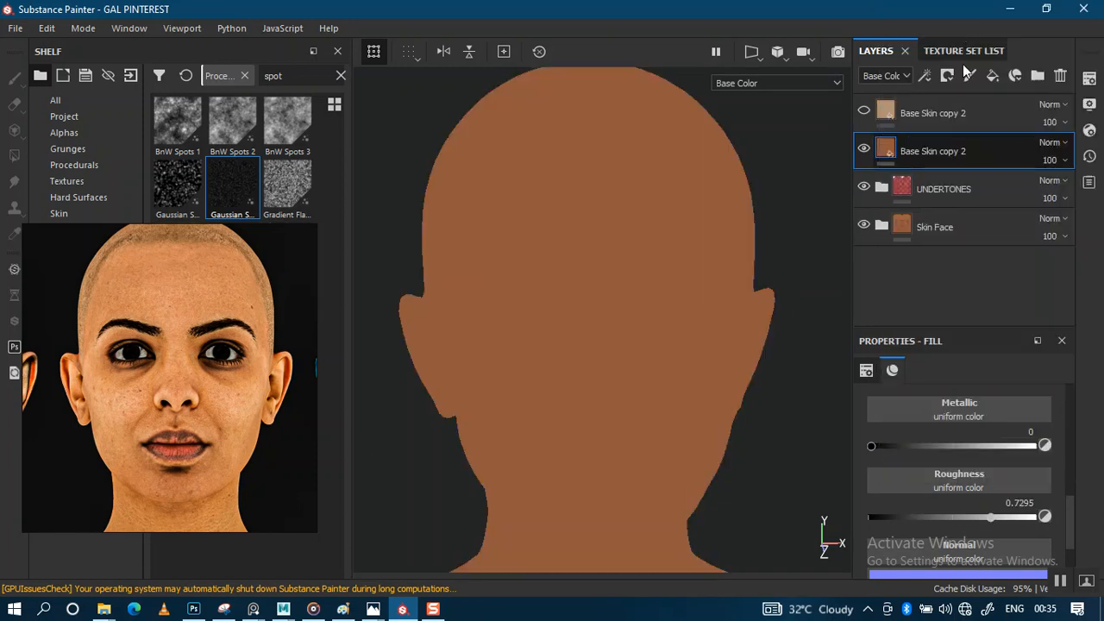
pyautogui.rightClick(913, 146)
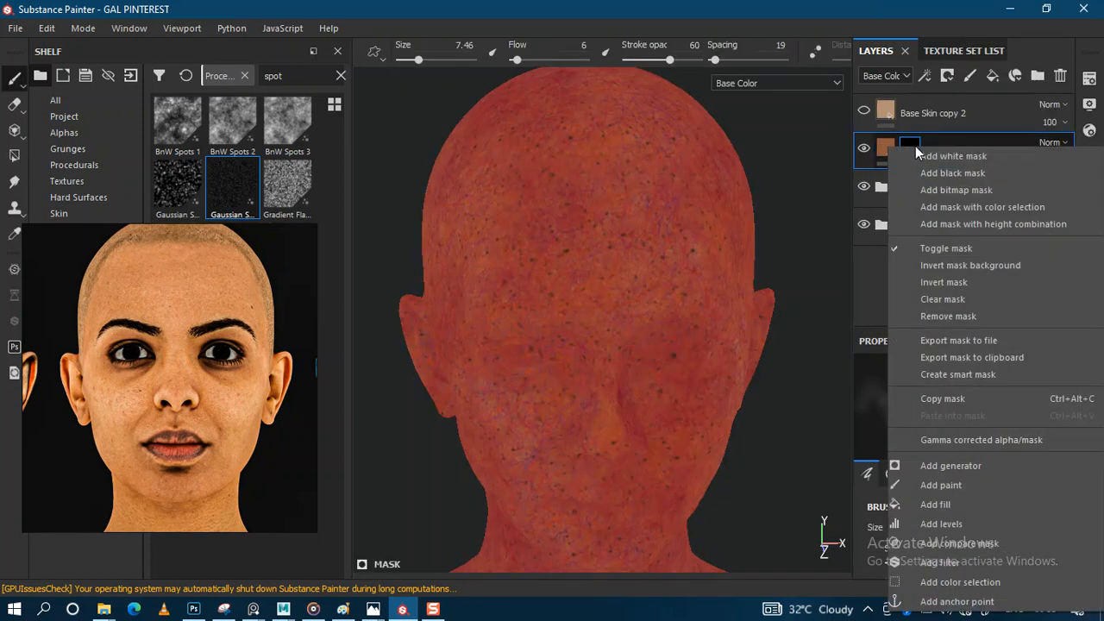
pyautogui.click(964, 506)
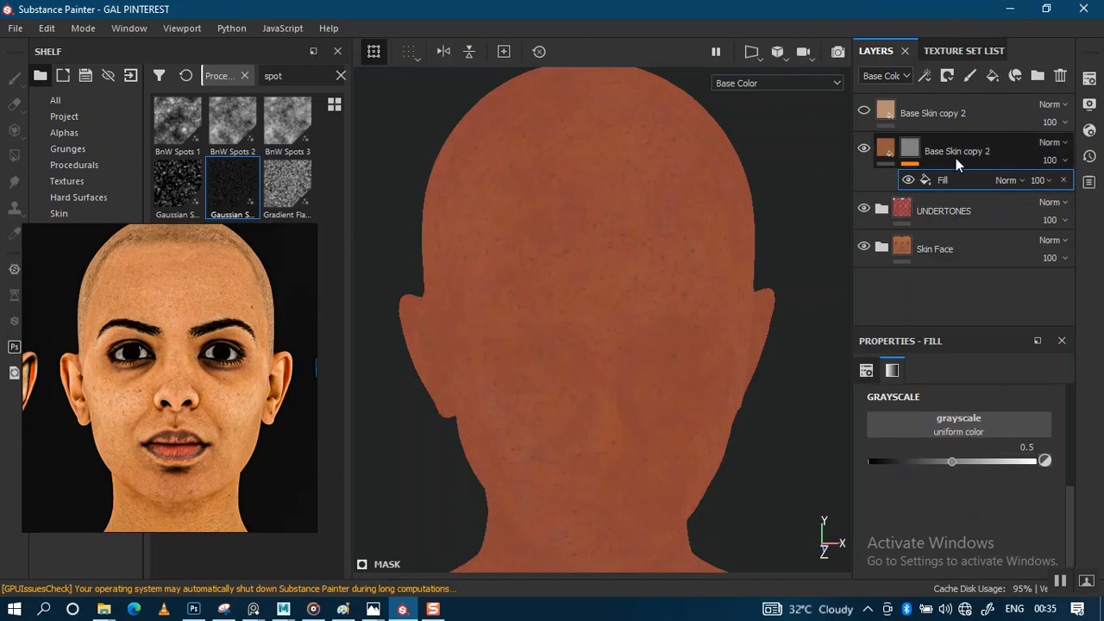
# Search the shelf for "CLOUD" and apply Clouds 2 as the grayscale texture of the mask's fill
pyautogui.click(305, 76)
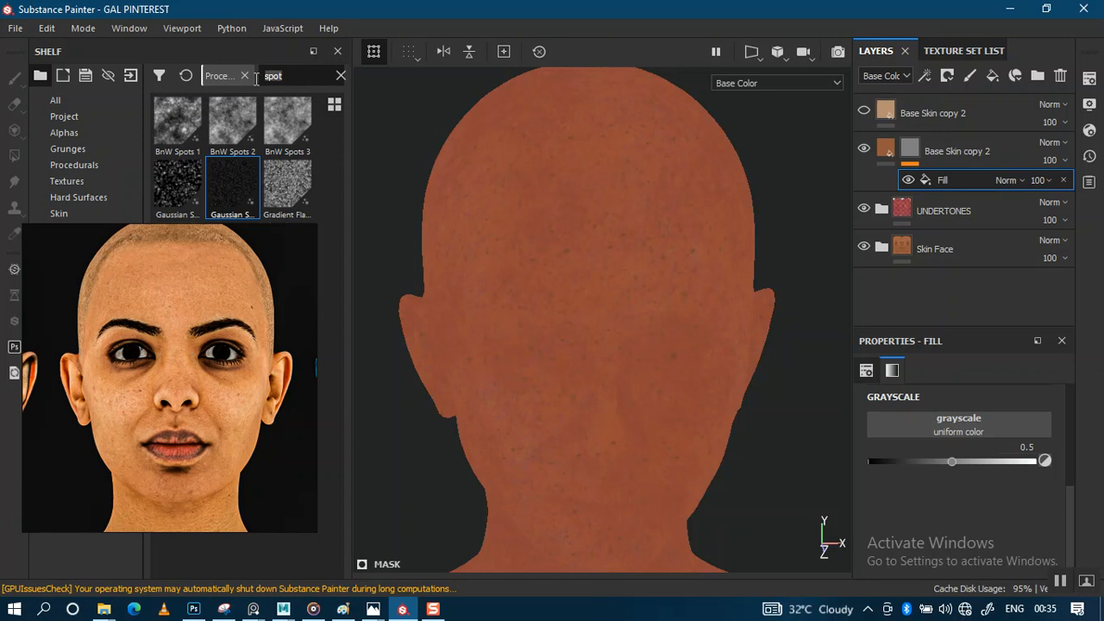
pyautogui.write('CLOUD')
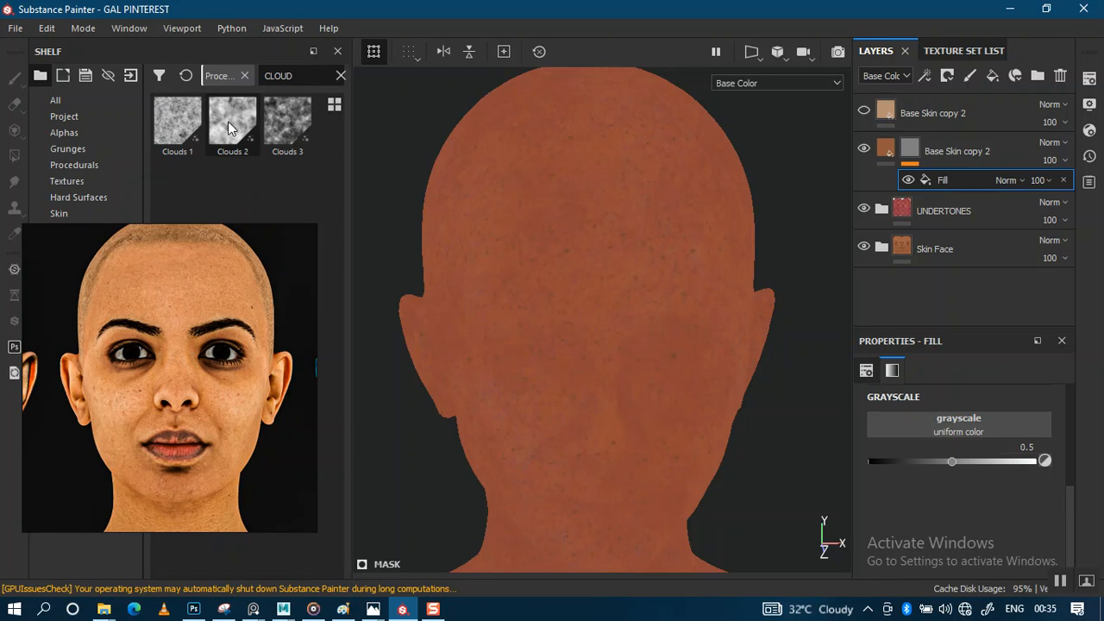
pyautogui.moveTo(229, 129); pyautogui.dragTo(964, 432)
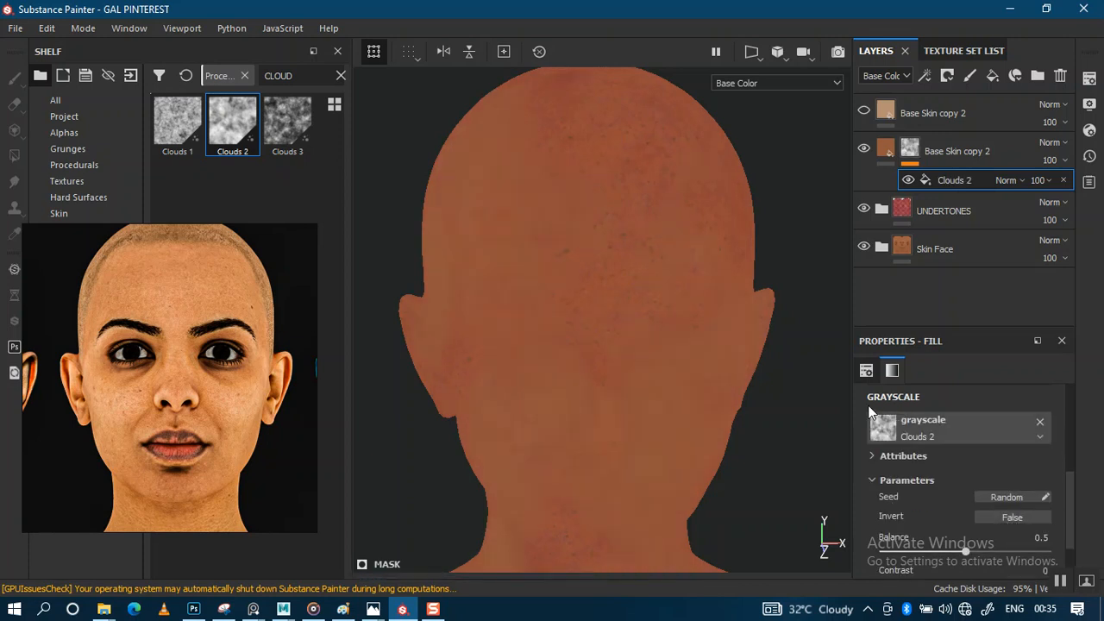
# Inspect the head channel by channel through Metallic and Normal+Height+Mesh, then examine the Clouds 2 mask from the side
pyautogui.scroll(3, 611, 370)
pyautogui.keyDown('alt'); pyautogui.moveTo(647, 320); pyautogui.dragTo(604, 330); pyautogui.keyUp('alt')
pyautogui.press('c')
pyautogui.press('c')
pyautogui.press('c')
pyautogui.press('c')
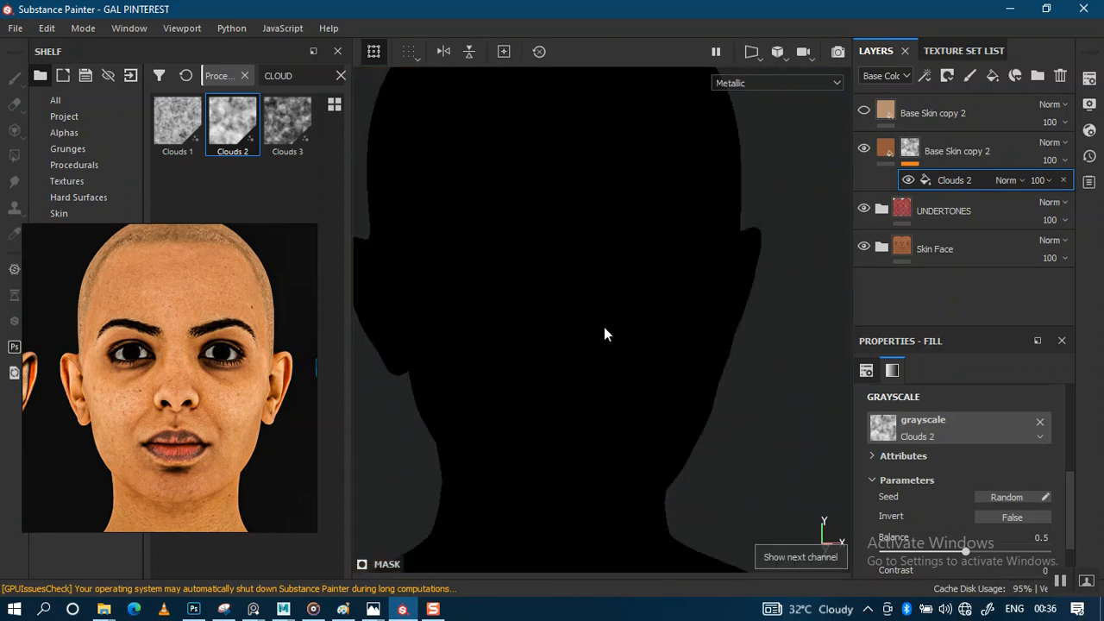
pyautogui.press('c')
pyautogui.press('c')
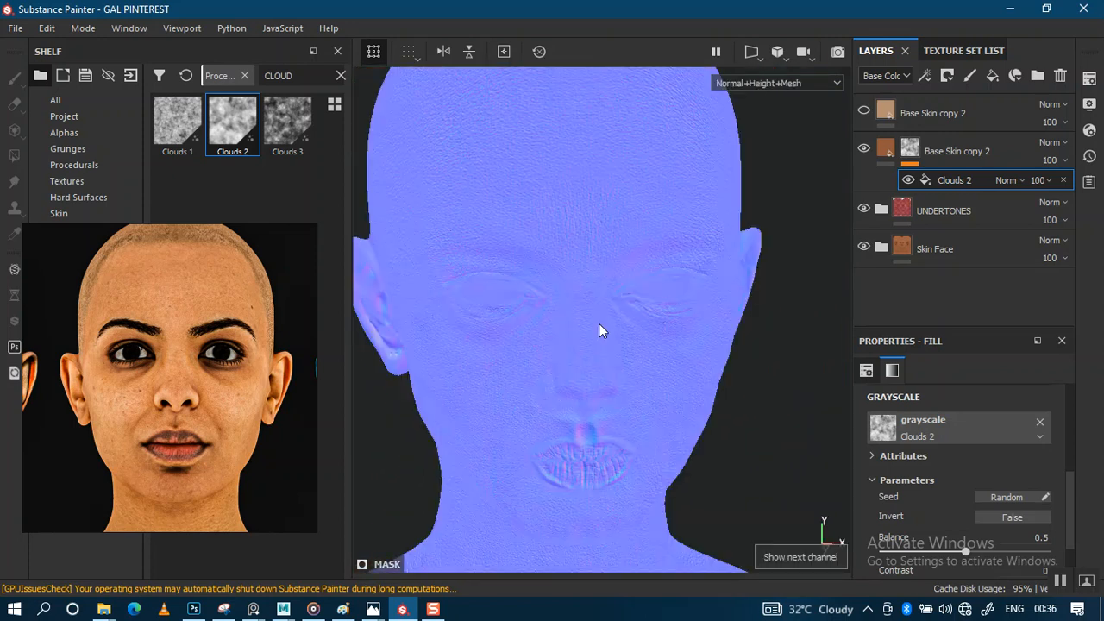
pyautogui.keyDown('alt'); pyautogui.moveTo(577, 363); pyautogui.dragTo(662, 349); pyautogui.keyUp('alt')
pyautogui.moveTo(626, 398)
pyautogui.keyDown('alt'); pyautogui.mouseDown()
pyautogui.moveTo(673, 389)
pyautogui.moveTo(690, 338)
pyautogui.moveTo(660, 365)
pyautogui.moveTo(697, 342)
pyautogui.moveTo(650, 370)
pyautogui.moveTo(564, 387)
pyautogui.moveTo(661, 394)
pyautogui.moveTo(638, 374)
pyautogui.moveTo(567, 382)
pyautogui.moveTo(653, 340)
pyautogui.moveTo(670, 288)
pyautogui.moveTo(704, 369)
pyautogui.moveTo(596, 365)
pyautogui.moveTo(791, 360)
pyautogui.moveTo(613, 382)
pyautogui.moveTo(628, 381)
pyautogui.mouseUp(); pyautogui.keyUp('alt')
# Try tri-planar projection on the Clouds 2 mask fill, check it in the full material view, and return to UV projection
pyautogui.moveTo(1070, 515); pyautogui.dragTo(1060, 420)
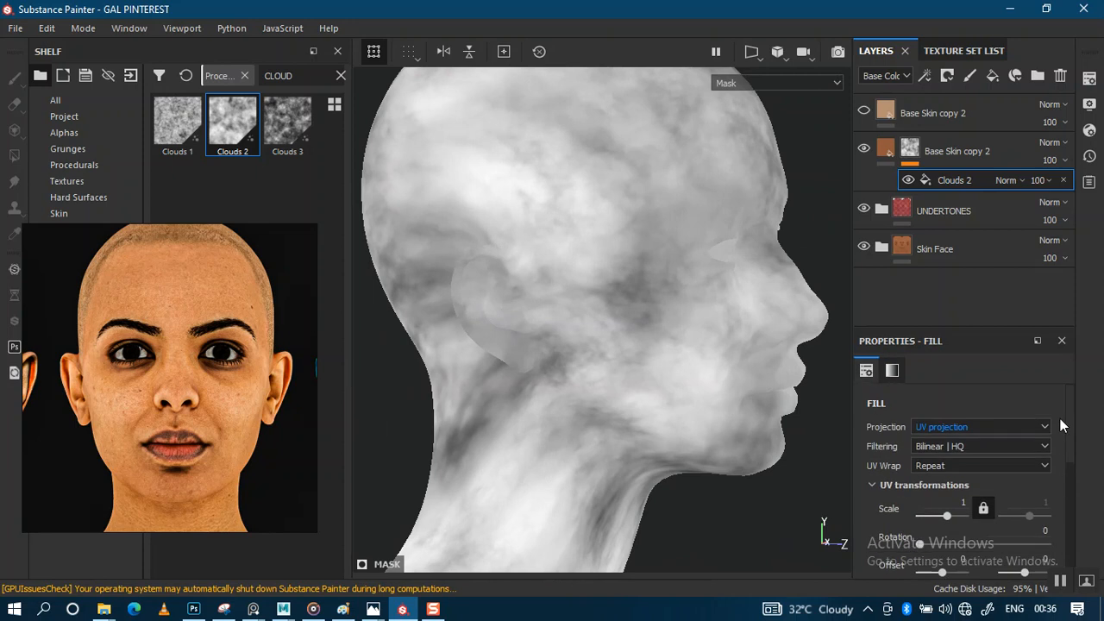
pyautogui.click(989, 428)
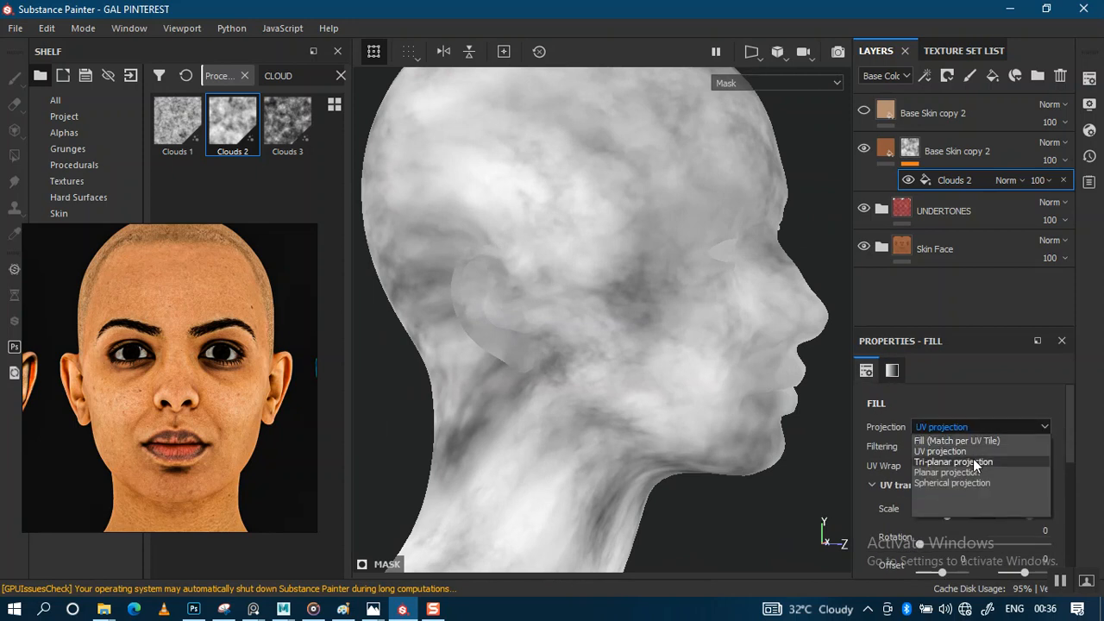
pyautogui.click(972, 462)
pyautogui.keyDown('alt'); pyautogui.moveTo(663, 296); pyautogui.dragTo(674, 330); pyautogui.keyUp('alt')
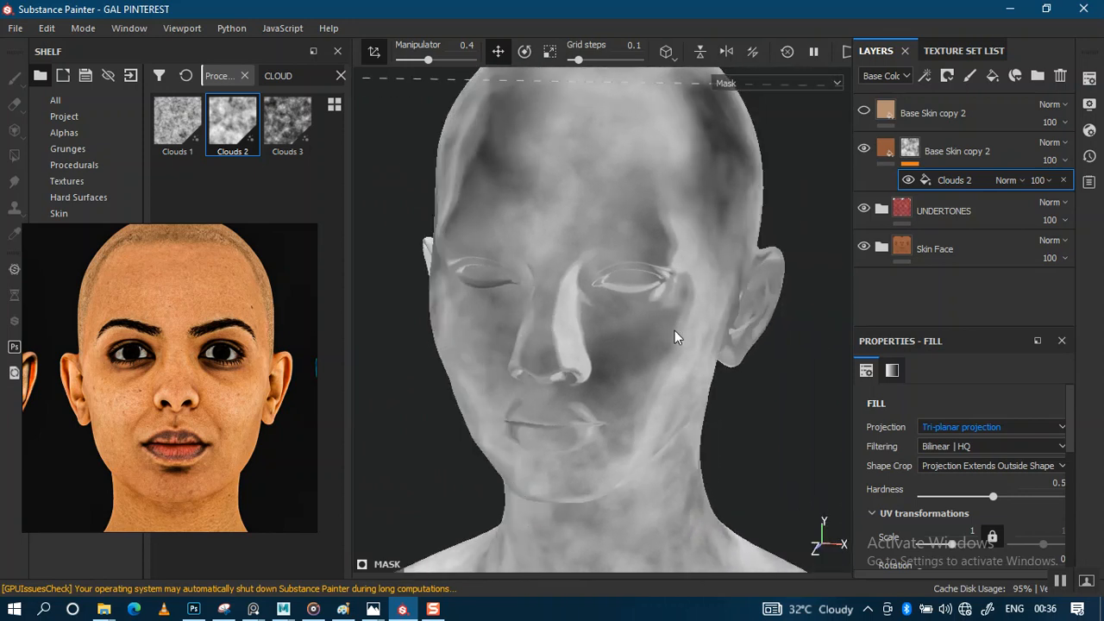
pyautogui.press('m')
pyautogui.keyDown('alt'); pyautogui.moveTo(590, 366); pyautogui.dragTo(641, 352); pyautogui.keyUp('alt')
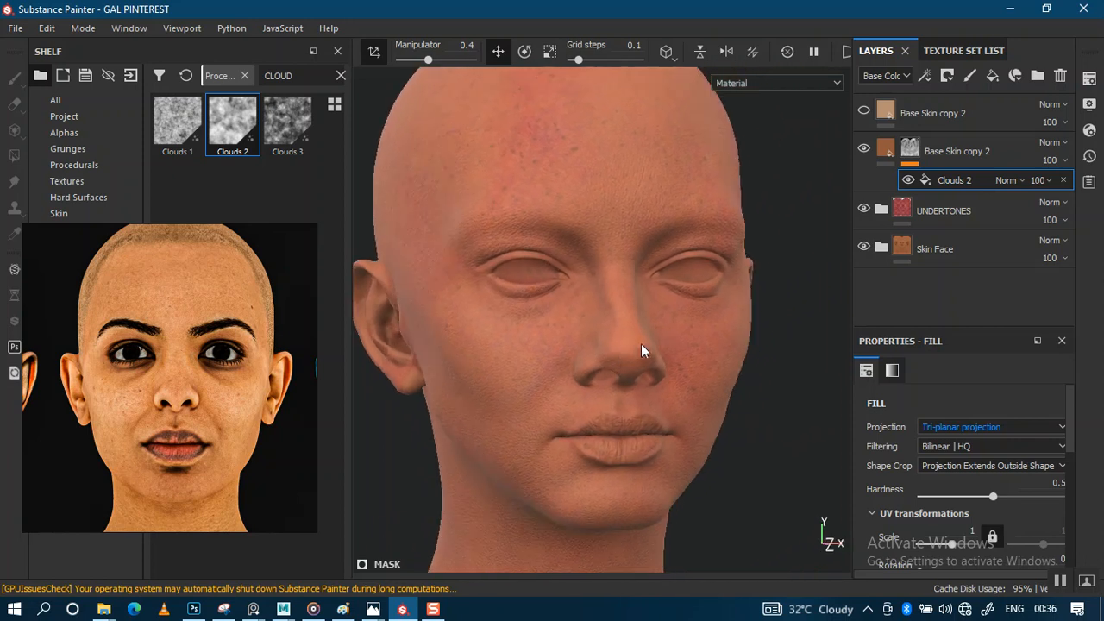
pyautogui.click(987, 424)
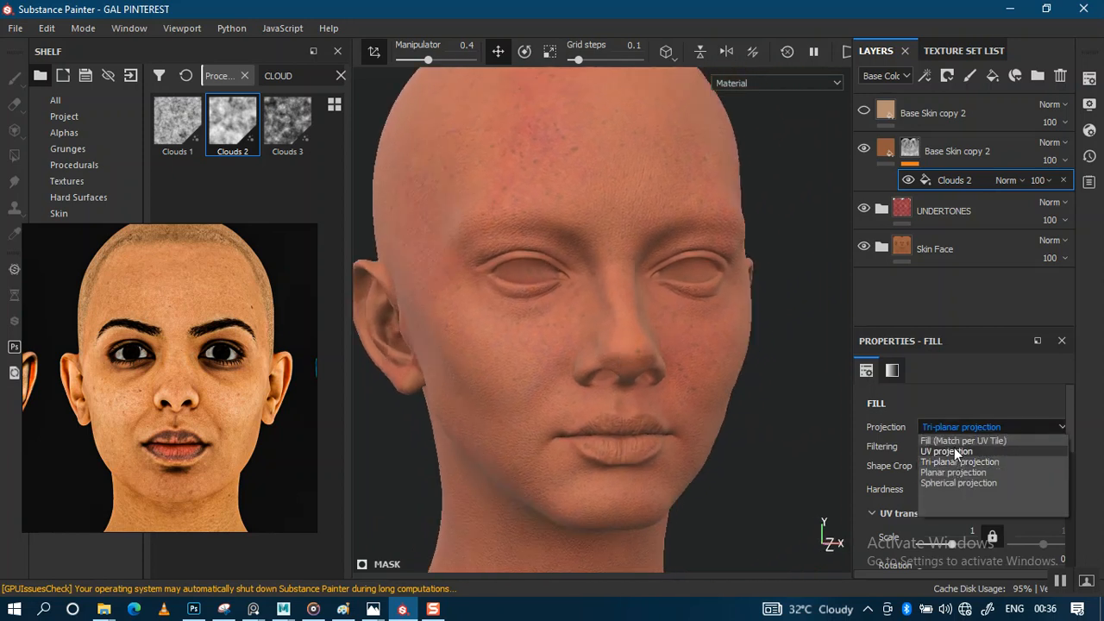
pyautogui.click(954, 450)
# Compare the cloud-masked skin on the face and cheek between the Material and Base Color views
pyautogui.scroll(-3, 638, 297)
pyautogui.keyDown('alt'); pyautogui.moveTo(641, 308); pyautogui.dragTo(666, 430, button='right'); pyautogui.keyUp('alt')
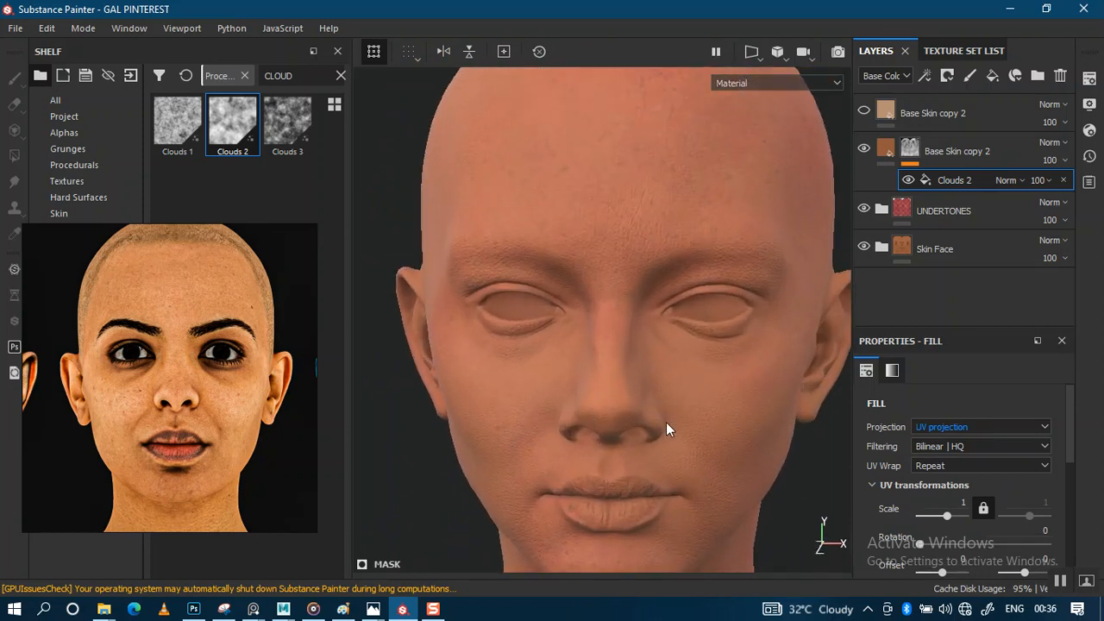
pyautogui.keyDown('alt'); pyautogui.moveTo(597, 317); pyautogui.dragTo(619, 337); pyautogui.keyUp('alt')
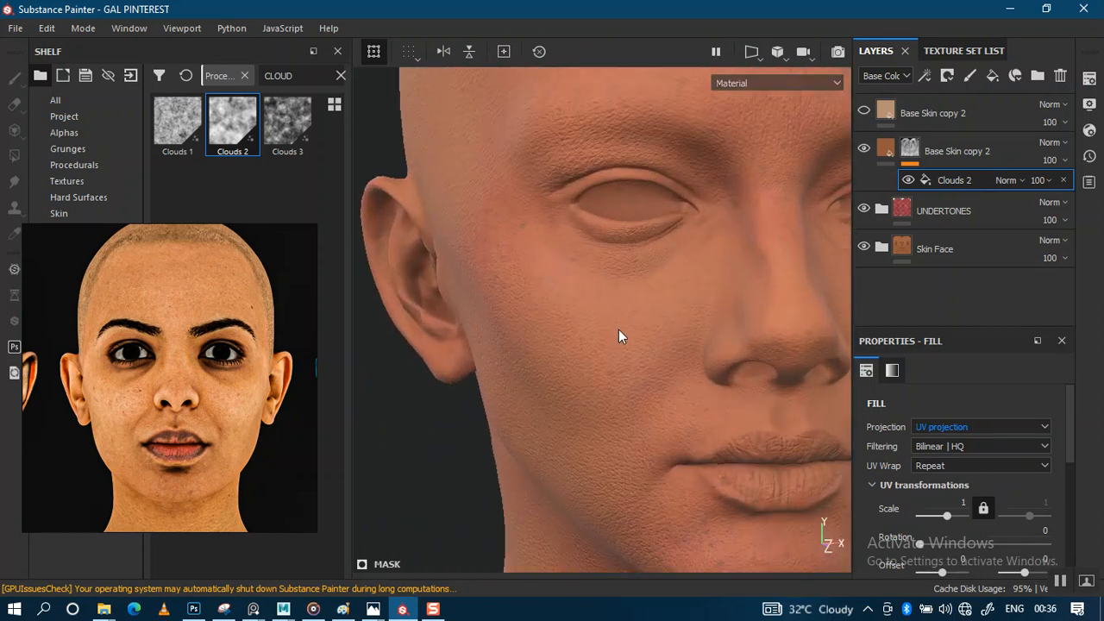
pyautogui.press('c')
pyautogui.keyDown('alt'); pyautogui.moveTo(612, 330); pyautogui.dragTo(611, 352, button='right'); pyautogui.keyUp('alt')
pyautogui.press('m')
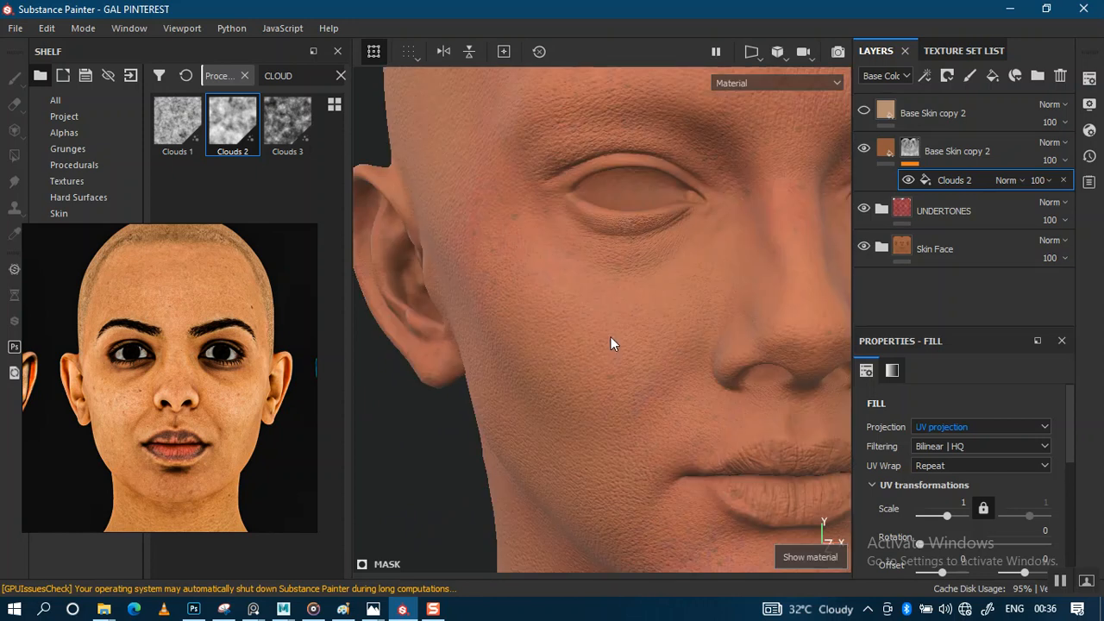
pyautogui.press('c')
pyautogui.press('c')
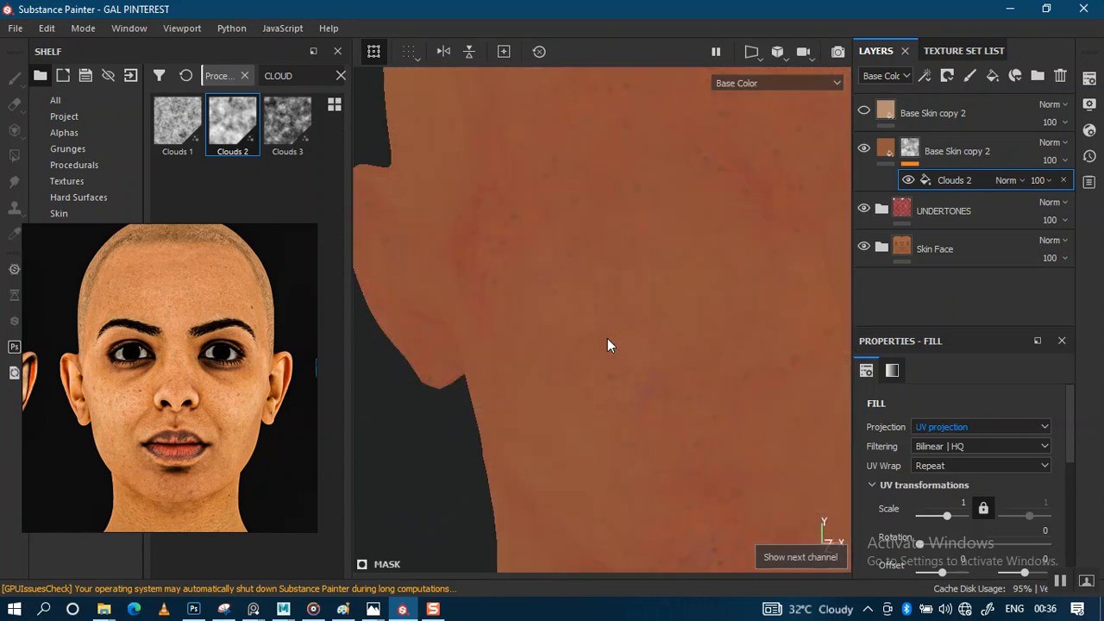
pyautogui.keyDown('alt'); pyautogui.moveTo(613, 316); pyautogui.dragTo(610, 273); pyautogui.keyUp('alt')
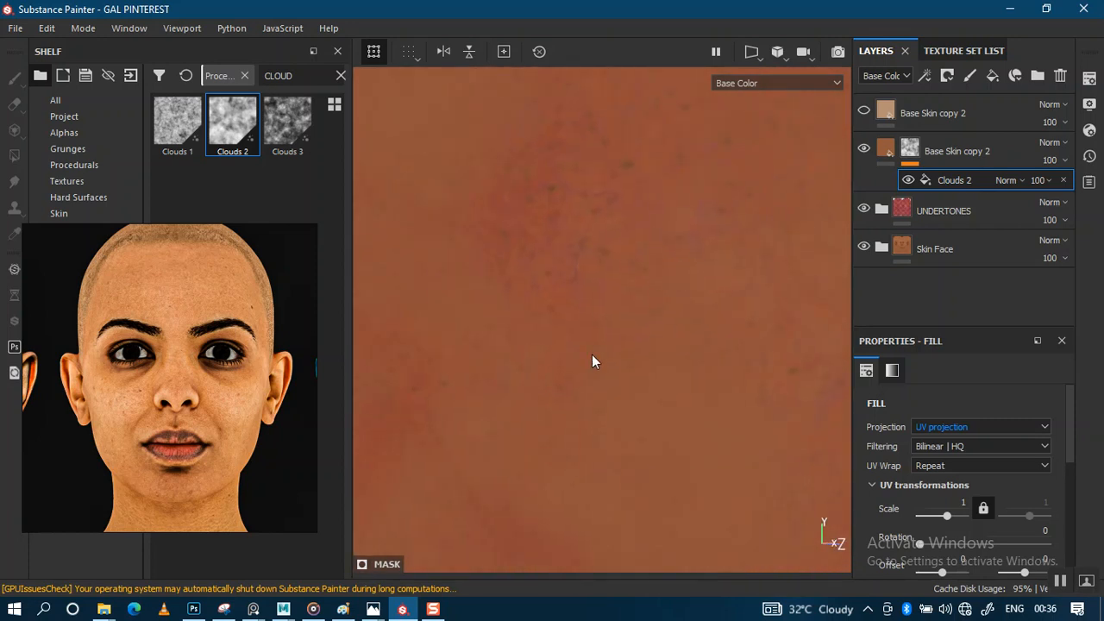
pyautogui.keyDown('alt'); pyautogui.moveTo(648, 319); pyautogui.dragTo(734, 336); pyautogui.keyUp('alt')
# Try a UV scale of 5 on the Clouds 2 mask fill and check it in the Material and Base Color views
pyautogui.doubleClick(950, 509)
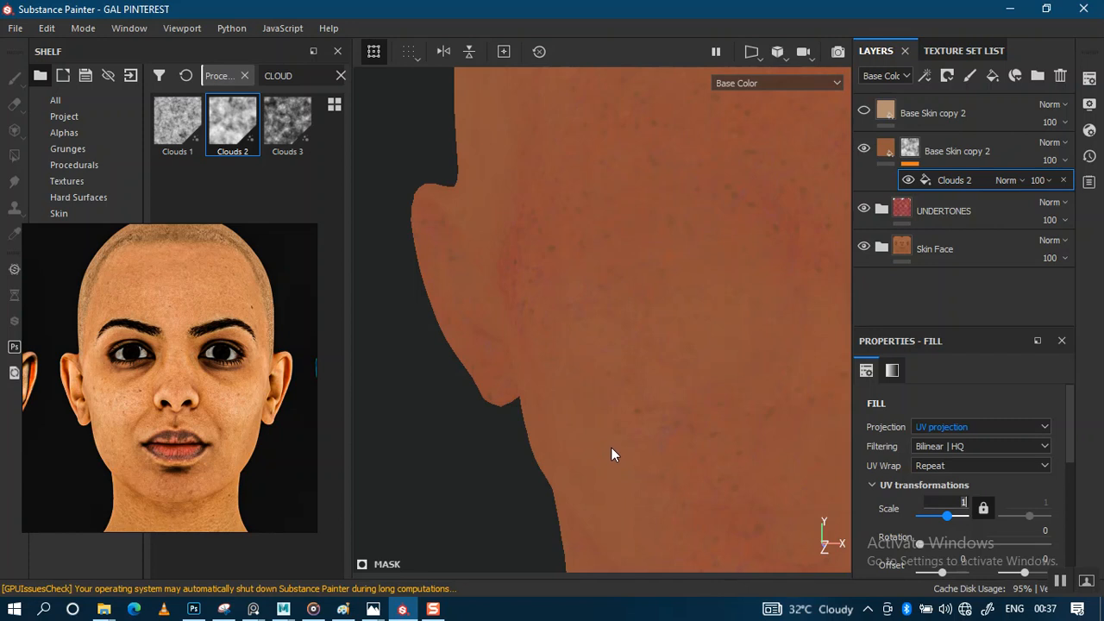
pyautogui.press('Return')
pyautogui.keyDown('alt'); pyautogui.moveTo(634, 384); pyautogui.dragTo(653, 315, button='right'); pyautogui.keyUp('alt')
pyautogui.keyDown('alt'); pyautogui.moveTo(653, 315); pyautogui.dragTo(621, 320, button='middle'); pyautogui.keyUp('alt')
pyautogui.press('m')
pyautogui.keyDown('alt'); pyautogui.moveTo(595, 336); pyautogui.dragTo(647, 335); pyautogui.keyUp('alt')
pyautogui.keyDown('alt'); pyautogui.moveTo(638, 353); pyautogui.dragTo(674, 298, button='middle'); pyautogui.keyUp('alt')
pyautogui.keyDown('alt'); pyautogui.moveTo(670, 315); pyautogui.dragTo(669, 464, button='right'); pyautogui.keyUp('alt')
pyautogui.moveTo(614, 380)
pyautogui.keyDown('alt'); pyautogui.mouseDown()
pyautogui.moveTo(624, 340)
pyautogui.moveTo(604, 394)
pyautogui.moveTo(607, 375)
pyautogui.mouseUp(); pyautogui.keyUp('alt')
pyautogui.keyDown('alt'); pyautogui.moveTo(607, 375); pyautogui.dragTo(634, 352, button='middle'); pyautogui.keyUp('alt')
pyautogui.moveTo(632, 352)
pyautogui.keyDown('alt'); pyautogui.mouseDown(button='right')
pyautogui.moveTo(621, 394)
pyautogui.moveTo(646, 451)
pyautogui.moveTo(636, 296)
pyautogui.moveTo(629, 333)
pyautogui.mouseUp(button='right'); pyautogui.keyUp('alt')
pyautogui.keyDown('alt'); pyautogui.moveTo(629, 333); pyautogui.dragTo(604, 335); pyautogui.keyUp('alt')
pyautogui.press('c')
pyautogui.keyDown('alt'); pyautogui.moveTo(598, 332); pyautogui.dragTo(740, 269, button='middle'); pyautogui.keyUp('alt')
pyautogui.keyDown('alt'); pyautogui.moveTo(740, 269); pyautogui.dragTo(661, 394, button='right'); pyautogui.keyUp('alt')
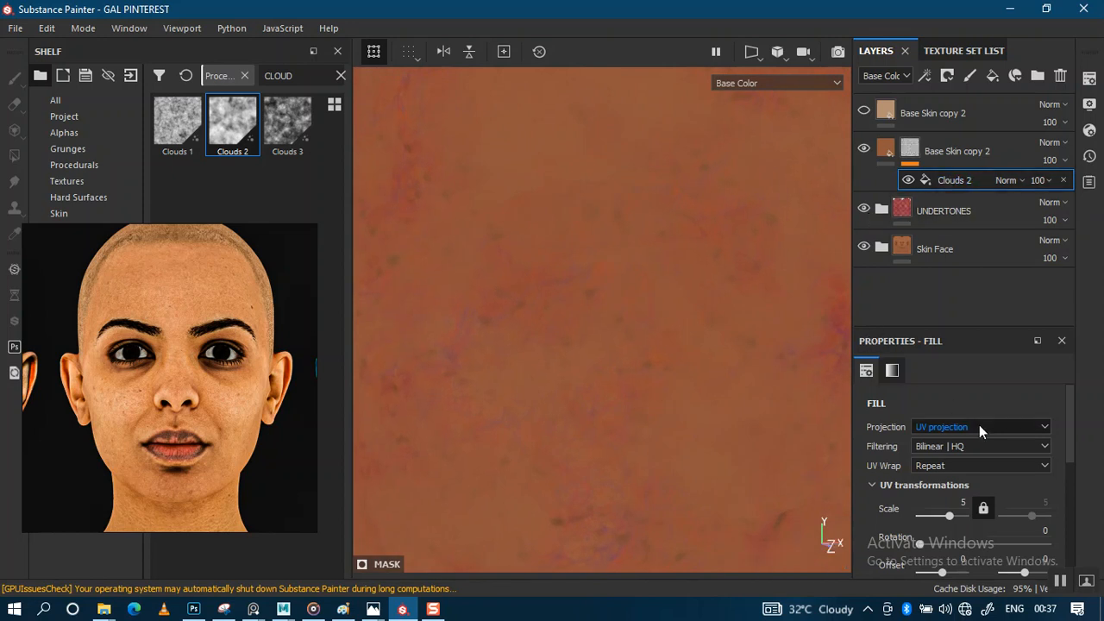
# Set the Clouds 2 mask fill's UV scale back to 1 and check the breakup across the face
pyautogui.click(962, 503)
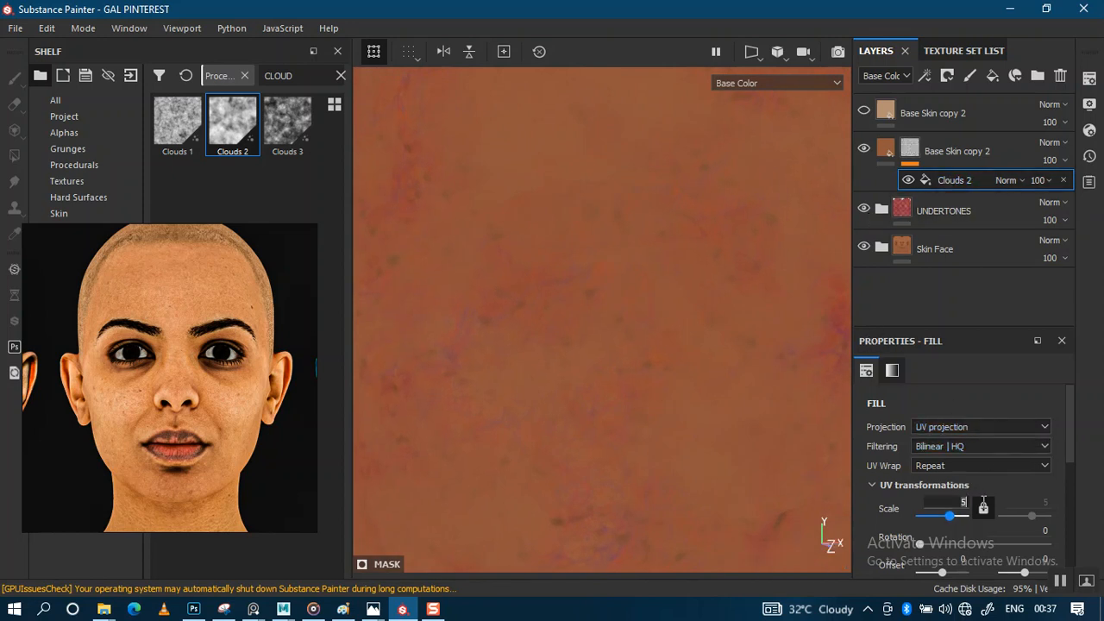
pyautogui.press('BackSpace')
pyautogui.write('1')
pyautogui.press('Return')
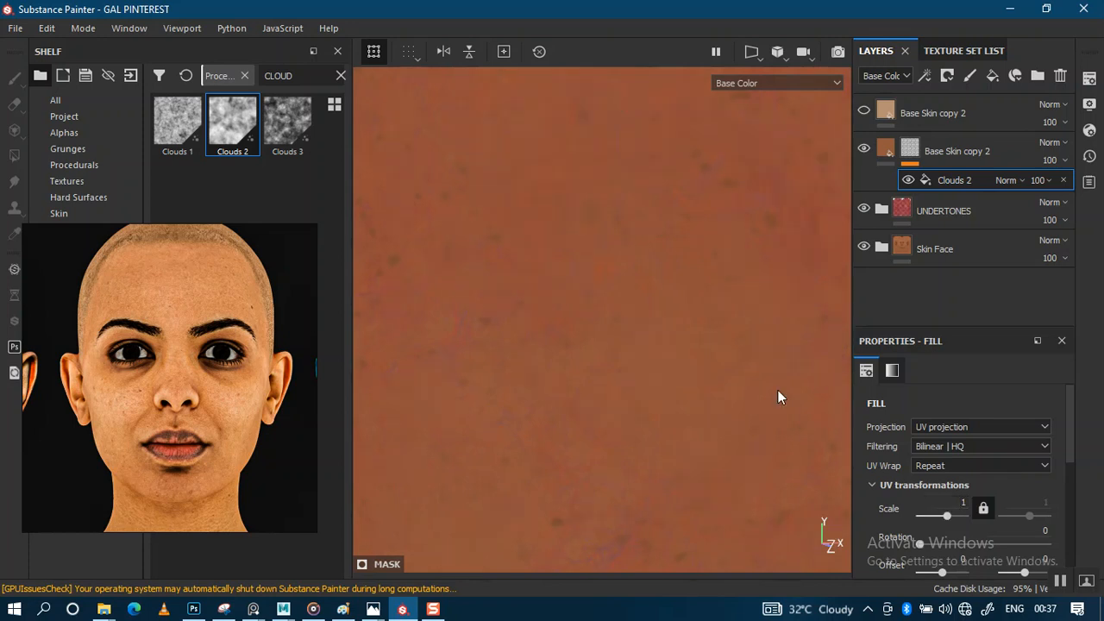
pyautogui.keyDown('alt'); pyautogui.moveTo(694, 421); pyautogui.dragTo(720, 336, button='middle'); pyautogui.keyUp('alt')
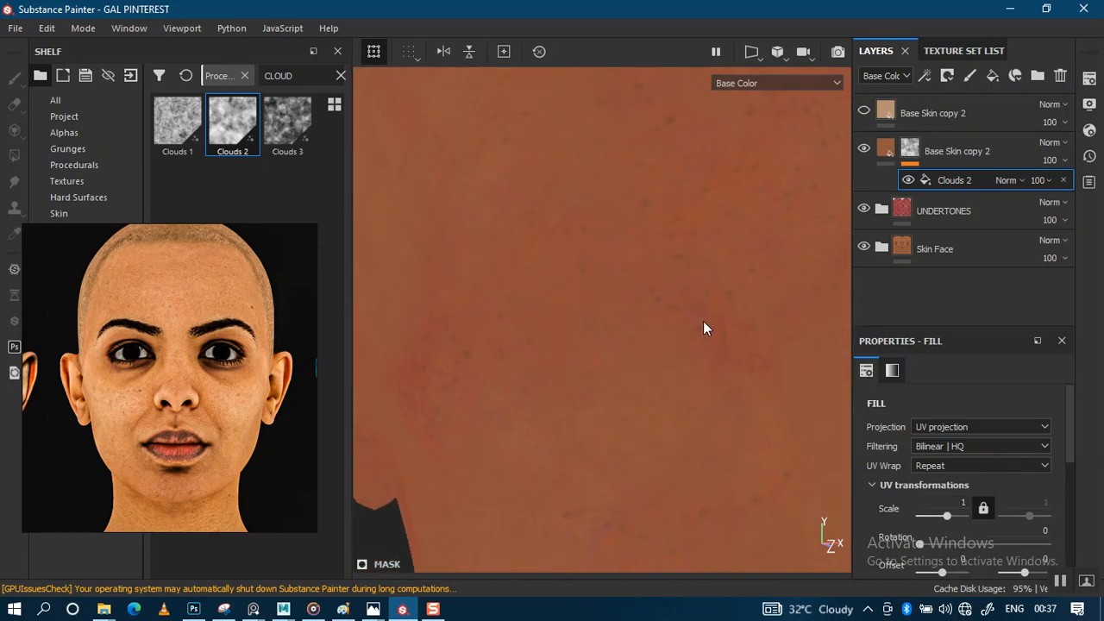
pyautogui.keyDown('alt'); pyautogui.moveTo(666, 351); pyautogui.dragTo(683, 272, button='middle'); pyautogui.keyUp('alt')
pyautogui.keyDown('alt'); pyautogui.moveTo(684, 272); pyautogui.dragTo(648, 290); pyautogui.keyUp('alt')
pyautogui.keyDown('alt'); pyautogui.moveTo(677, 306); pyautogui.dragTo(559, 301, button='middle'); pyautogui.keyUp('alt')
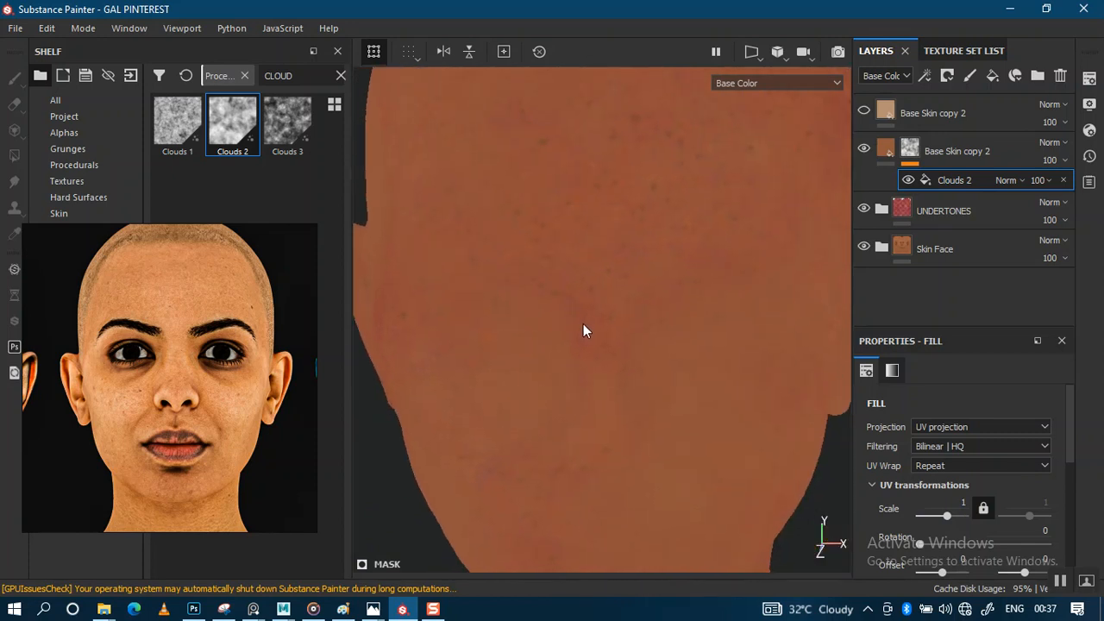
# Show the full material and set the opacity of the orange-brown Base Skin copy 2 layer to 69
pyautogui.press('m')
pyautogui.moveTo(586, 366)
pyautogui.keyDown('alt'); pyautogui.mouseDown()
pyautogui.moveTo(596, 298)
pyautogui.moveTo(636, 216)
pyautogui.moveTo(641, 239)
pyautogui.moveTo(592, 296)
pyautogui.moveTo(560, 309)
pyautogui.moveTo(648, 308)
pyautogui.moveTo(615, 385)
pyautogui.moveTo(603, 301)
pyautogui.moveTo(635, 333)
pyautogui.moveTo(547, 301)
pyautogui.moveTo(641, 301)
pyautogui.moveTo(731, 282)
pyautogui.mouseUp(); pyautogui.keyUp('alt')
pyautogui.scroll(2, 731, 282)
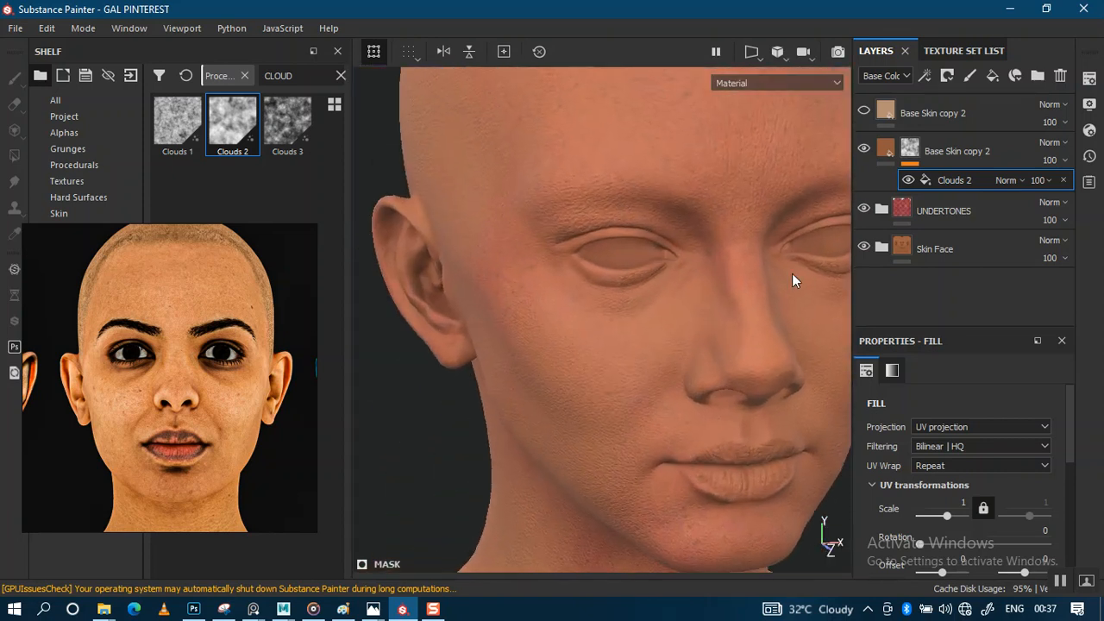
pyautogui.click(1049, 180)
pyautogui.moveTo(1061, 187); pyautogui.dragTo(1073, 192)
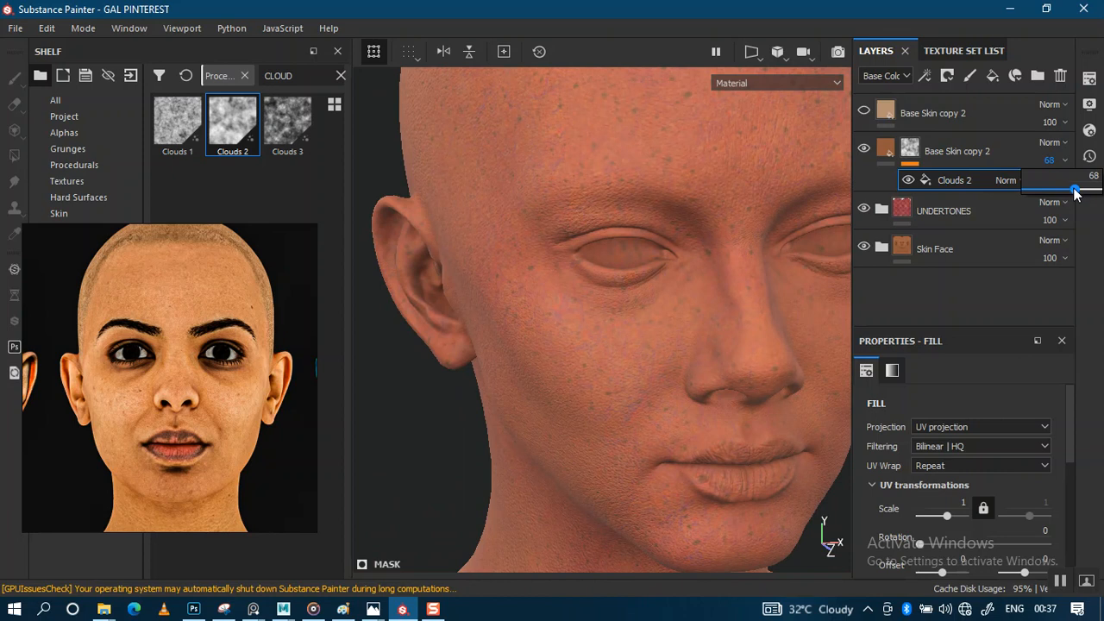
pyautogui.moveTo(1076, 192); pyautogui.dragTo(1076, 191)
pyautogui.keyDown('alt'); pyautogui.moveTo(656, 382); pyautogui.dragTo(593, 329); pyautogui.keyUp('alt')
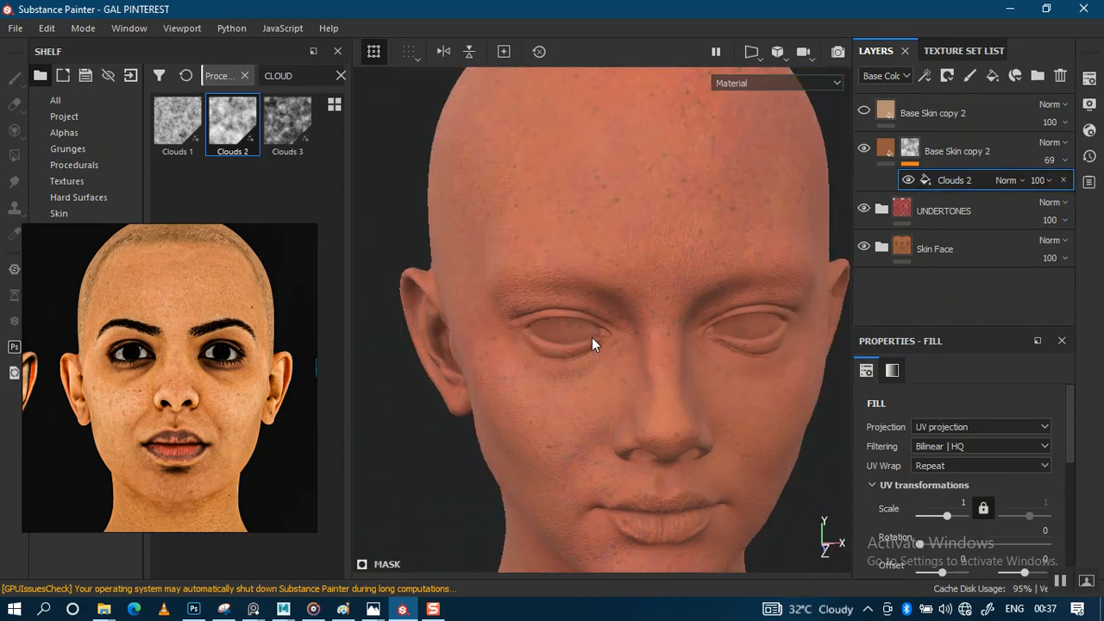
# Duplicate the masked Base Skin copy 2 layer and set the duplicate's base color to a lighter orange sampled from the reference photo's cheek
pyautogui.click(976, 149)
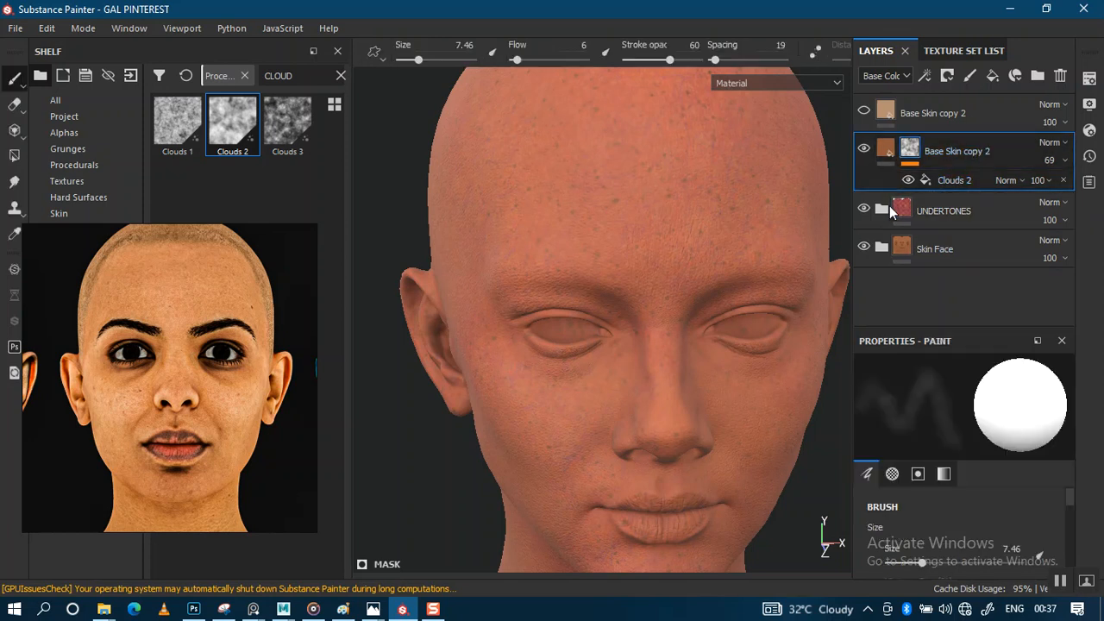
pyautogui.hotkey('ctrl', 'd')
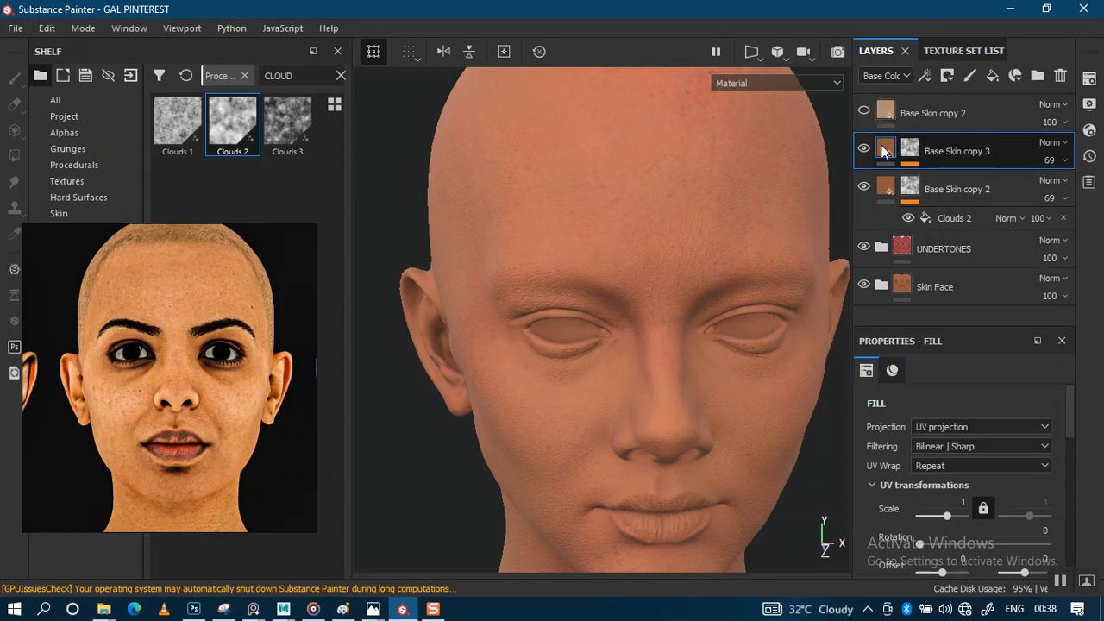
pyautogui.scroll(-5, 941, 481)
pyautogui.click(939, 525)
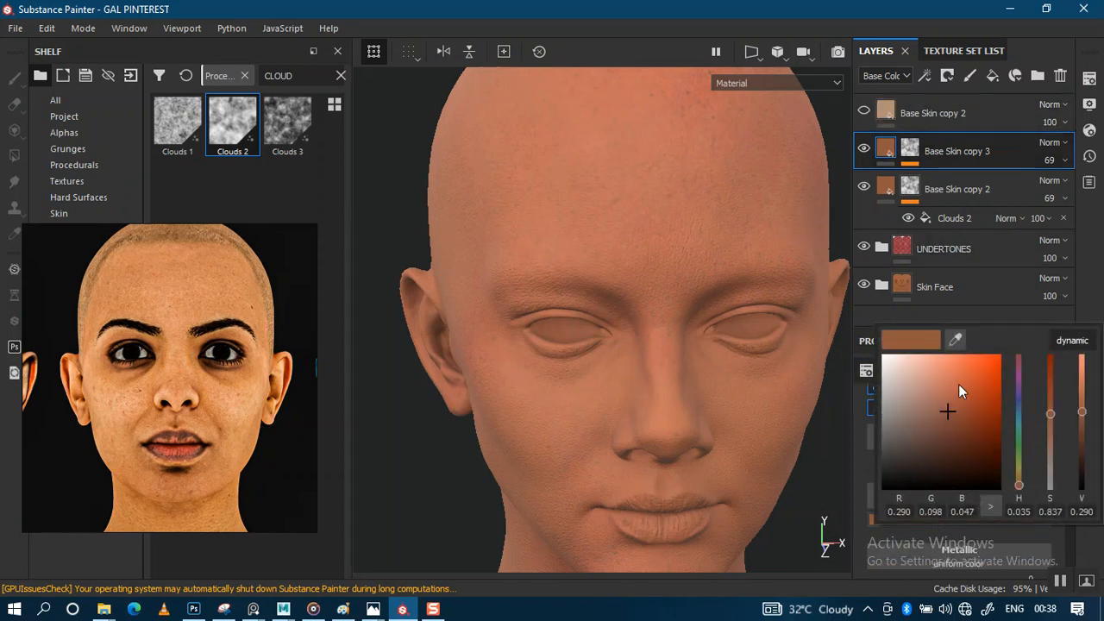
pyautogui.click(955, 340)
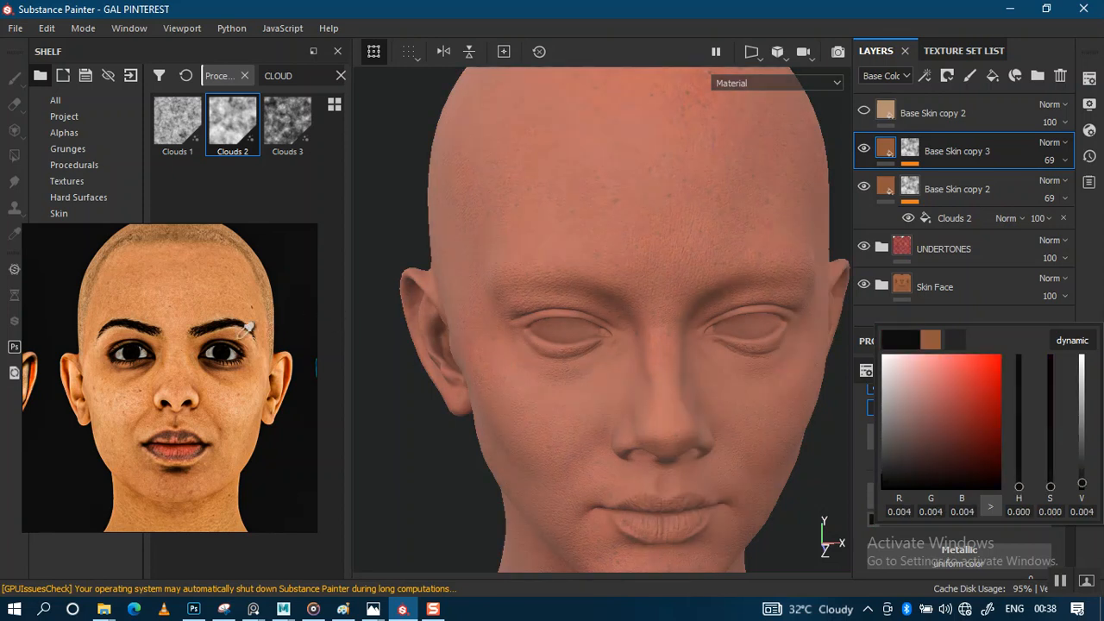
pyautogui.click(220, 381)
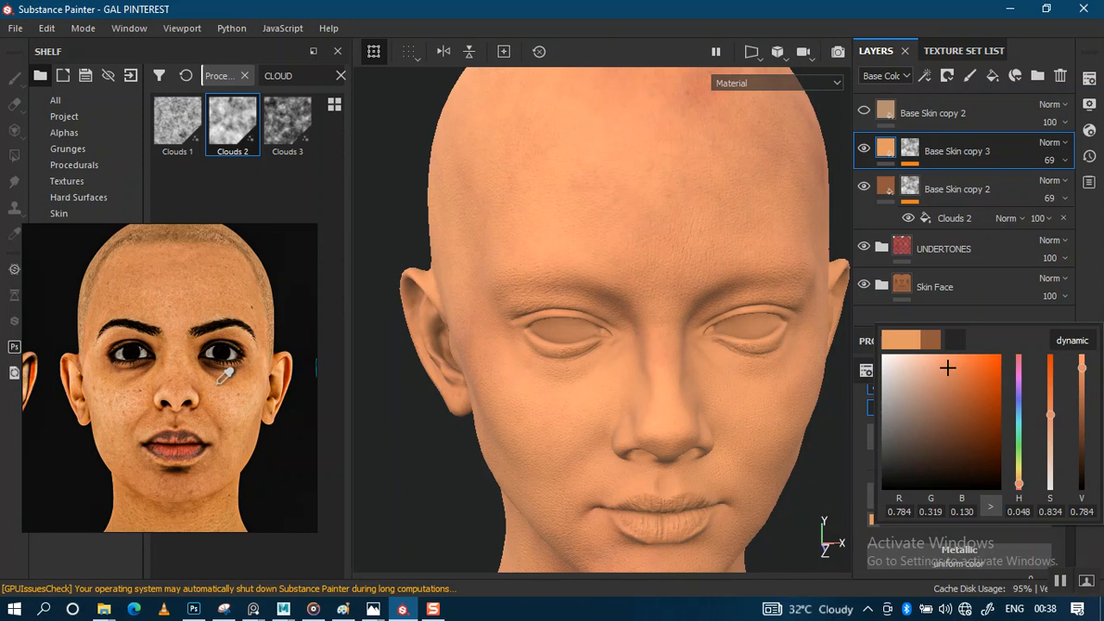
pyautogui.click(225, 385)
pyautogui.click(242, 390)
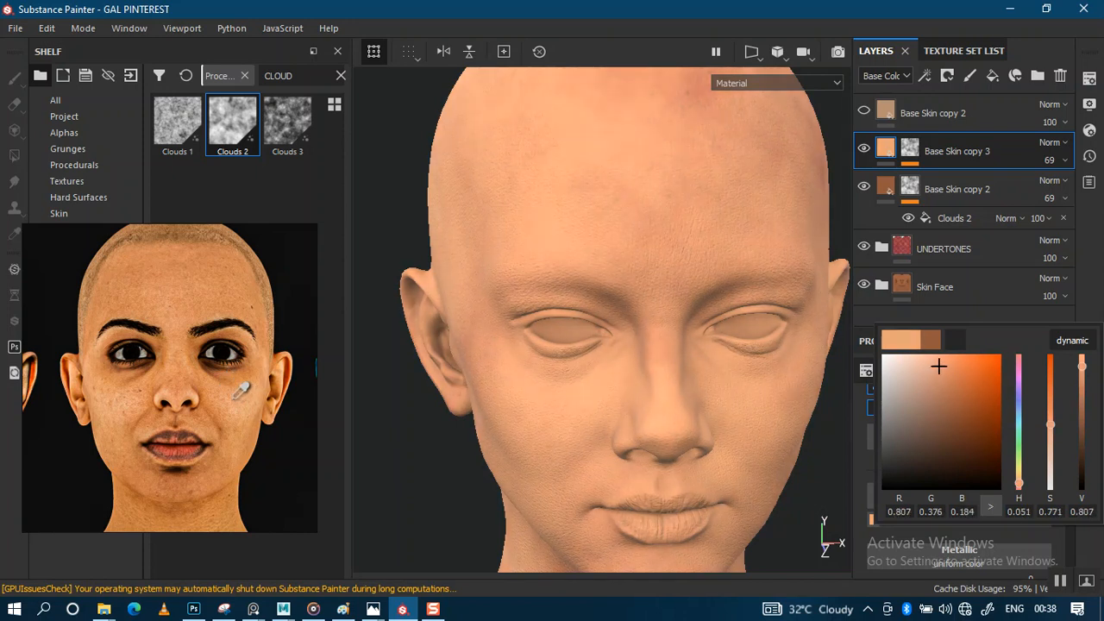
pyautogui.moveTo(233, 398)
pyautogui.mouseDown()
pyautogui.moveTo(219, 331)
pyautogui.moveTo(195, 312)
pyautogui.moveTo(183, 316)
pyautogui.moveTo(175, 372)
pyautogui.moveTo(207, 410)
pyautogui.moveTo(204, 401)
pyautogui.mouseUp()
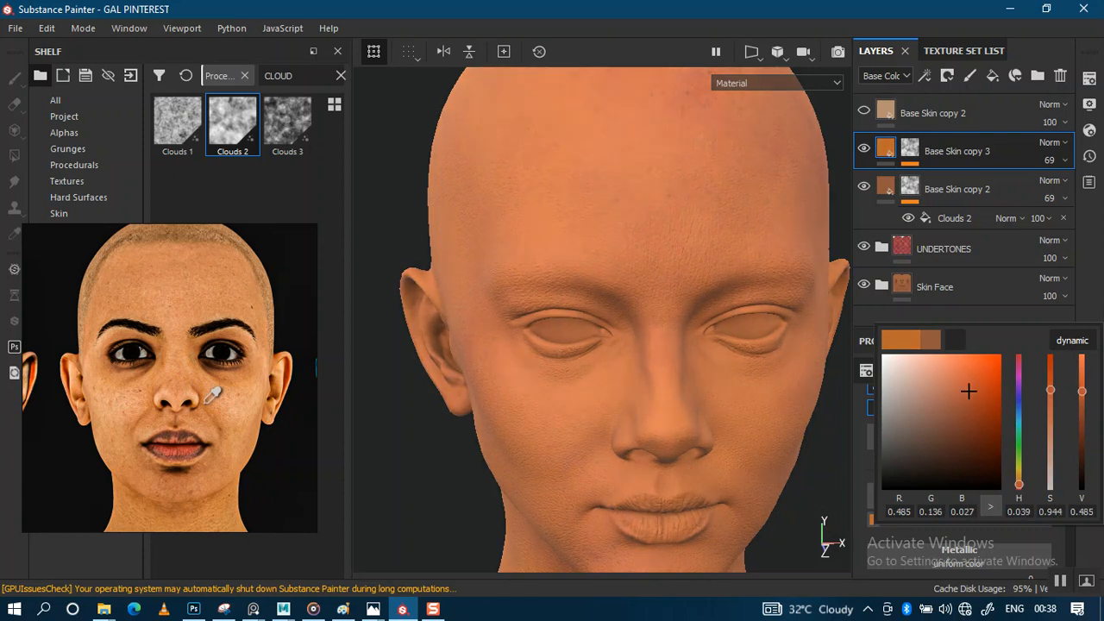
pyautogui.moveTo(206, 403); pyautogui.dragTo(206, 398)
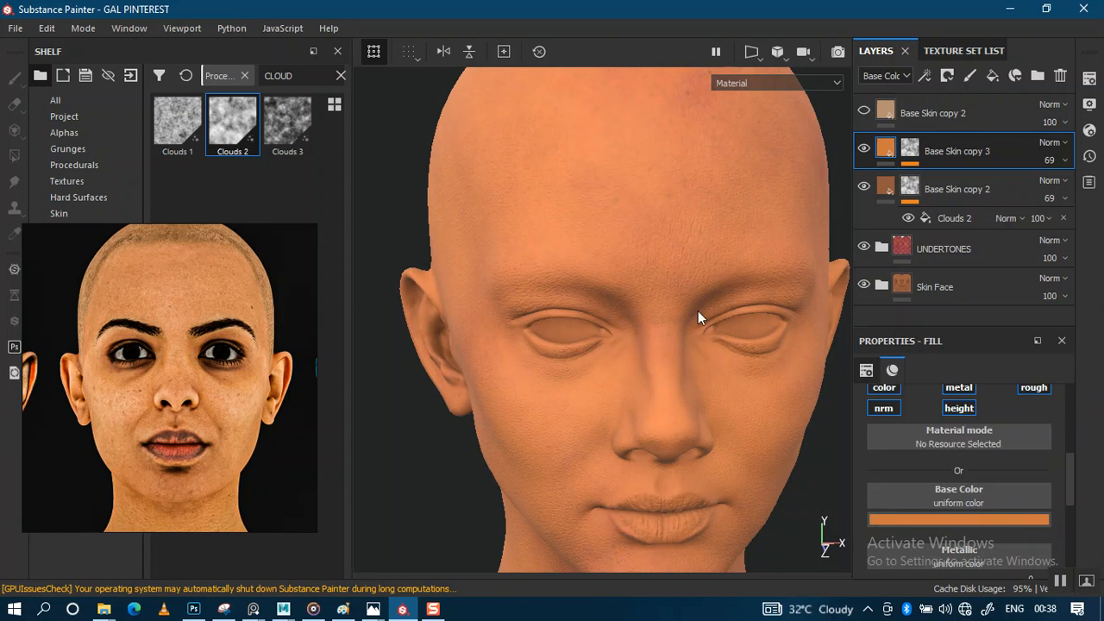
# Review the recolored head from the front and open the projection settings of Base Skin copy 3's Clouds 2 mask fill
pyautogui.keyDown('alt'); pyautogui.moveTo(634, 311); pyautogui.dragTo(590, 298); pyautogui.keyUp('alt')
pyautogui.keyDown('alt'); pyautogui.moveTo(589, 298); pyautogui.dragTo(573, 374, button='right'); pyautogui.keyUp('alt')
pyautogui.moveTo(572, 374)
pyautogui.keyDown('alt'); pyautogui.mouseDown()
pyautogui.moveTo(682, 390)
pyautogui.moveTo(666, 373)
pyautogui.mouseUp(); pyautogui.keyUp('alt')
pyautogui.click(910, 148)
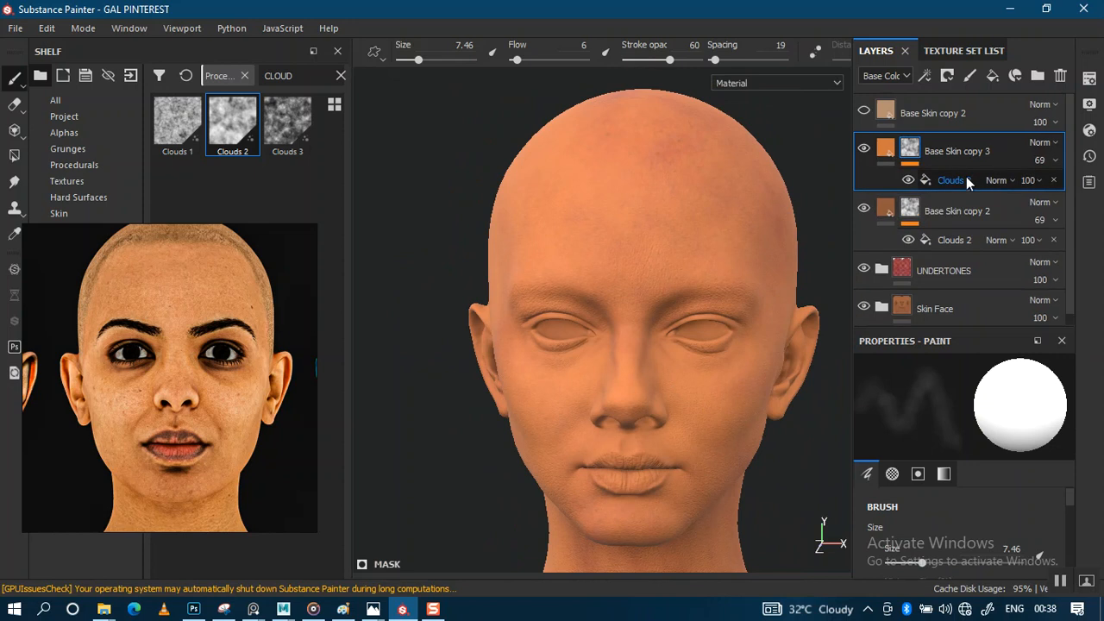
pyautogui.click(957, 179)
pyautogui.scroll(-1, 1072, 512)
pyautogui.moveTo(1072, 512); pyautogui.dragTo(1062, 423)
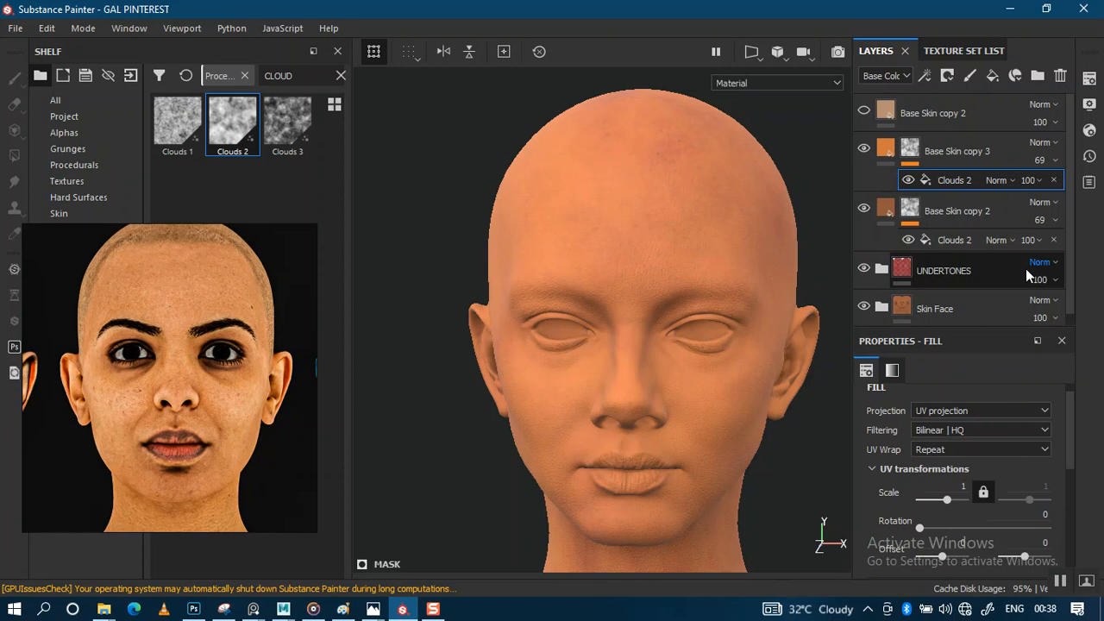
# Add a fill layer at the top of the stack with only the metal and rough channels enabled, and set its roughness to 0.43
pyautogui.click(984, 118)
pyautogui.click(993, 76)
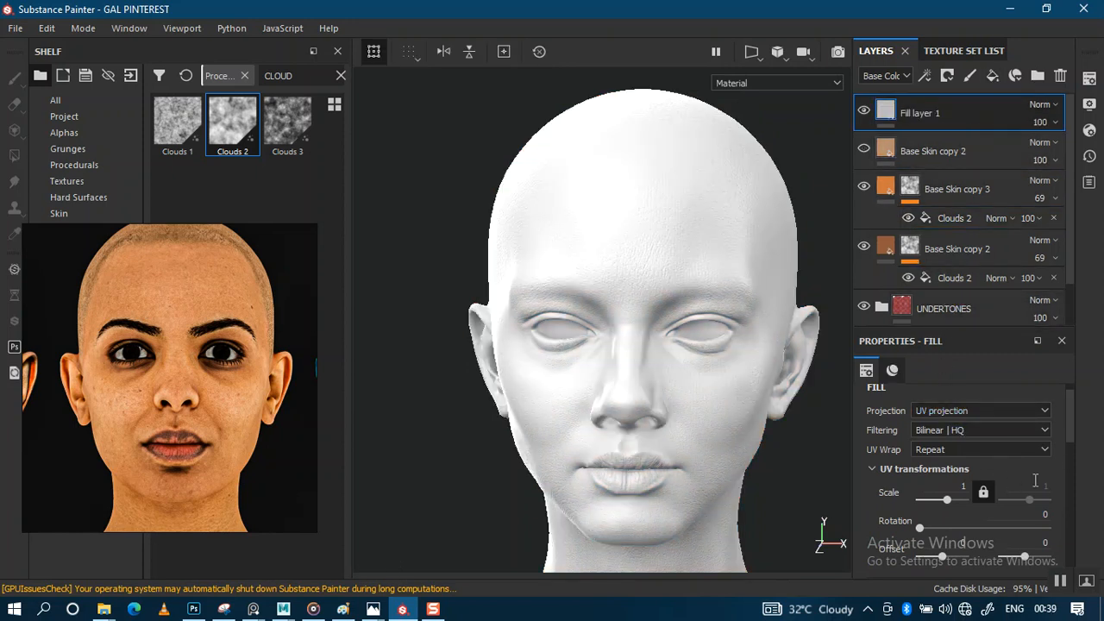
pyautogui.scroll(-5, 1070, 450)
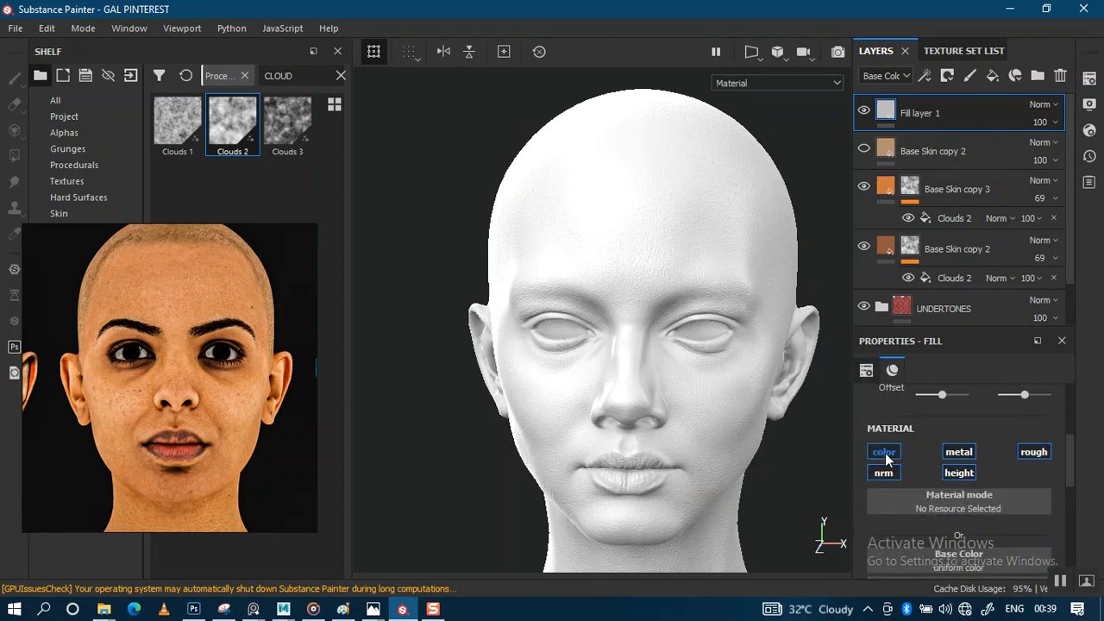
pyautogui.click(884, 452)
pyautogui.click(958, 472)
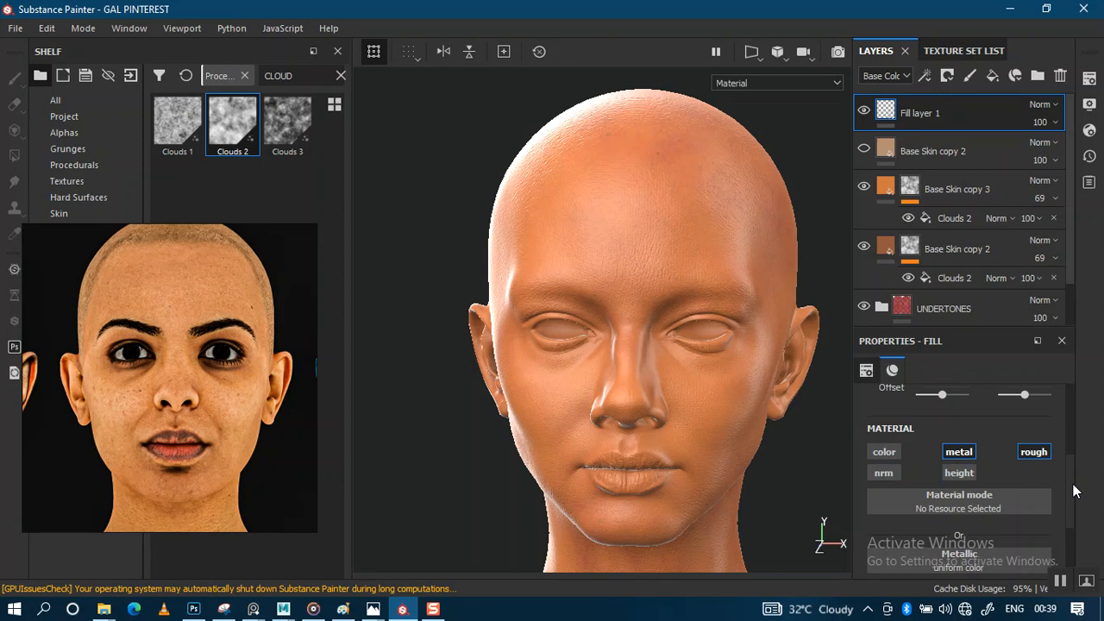
pyautogui.scroll(-3, 1074, 490)
pyautogui.moveTo(931, 551); pyautogui.dragTo(940, 553)
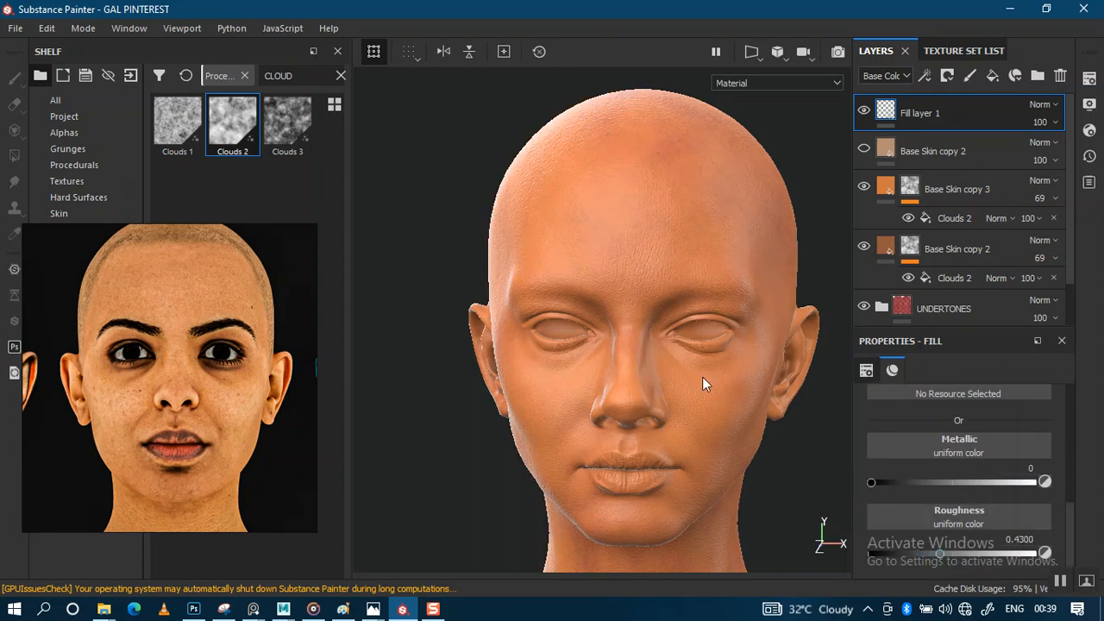
# Examine the skin's roughness and shading on the face from close up and from several angles
pyautogui.keyDown('alt'); pyautogui.moveTo(695, 363); pyautogui.dragTo(657, 227, button='middle'); pyautogui.keyUp('alt')
pyautogui.keyDown('alt'); pyautogui.moveTo(656, 227); pyautogui.dragTo(696, 368, button='right'); pyautogui.keyUp('alt')
pyautogui.keyDown('alt'); pyautogui.moveTo(655, 259); pyautogui.dragTo(729, 252); pyautogui.keyUp('alt')
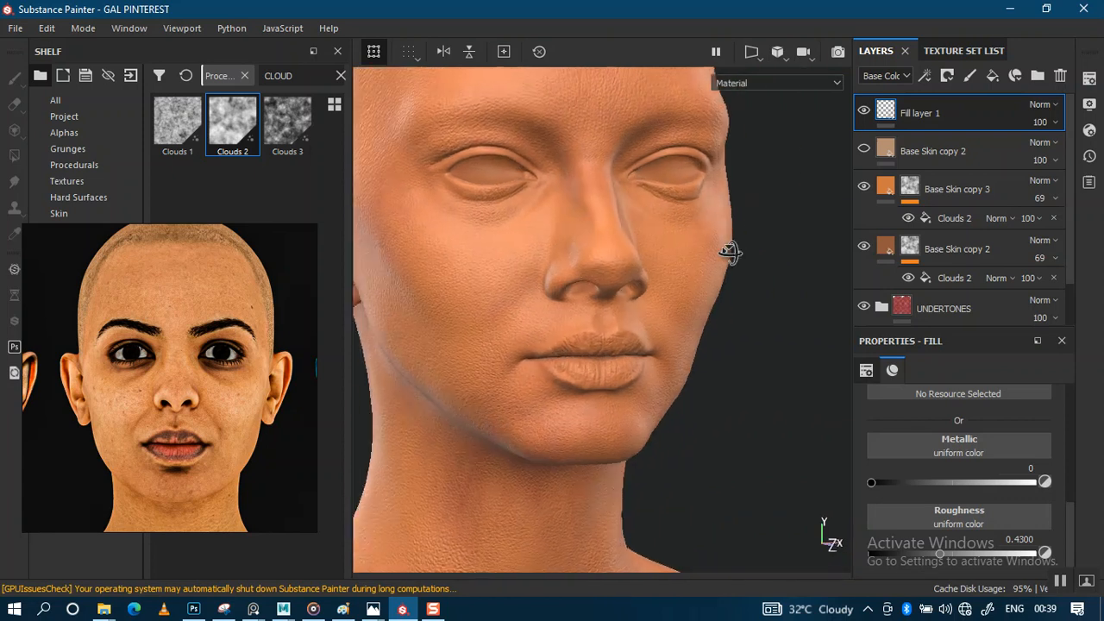
pyautogui.keyDown('alt'); pyautogui.moveTo(623, 164); pyautogui.dragTo(687, 230, button='middle'); pyautogui.keyUp('alt')
pyautogui.keyDown('alt'); pyautogui.moveTo(687, 230); pyautogui.dragTo(678, 293, button='right'); pyautogui.keyUp('alt')
pyautogui.keyDown('alt'); pyautogui.moveTo(678, 294); pyautogui.dragTo(692, 237, button='middle'); pyautogui.keyUp('alt')
pyautogui.keyDown('alt'); pyautogui.moveTo(691, 237); pyautogui.dragTo(668, 306, button='right'); pyautogui.keyUp('alt')
pyautogui.keyDown('alt'); pyautogui.moveTo(667, 305); pyautogui.dragTo(646, 315); pyautogui.keyUp('alt')
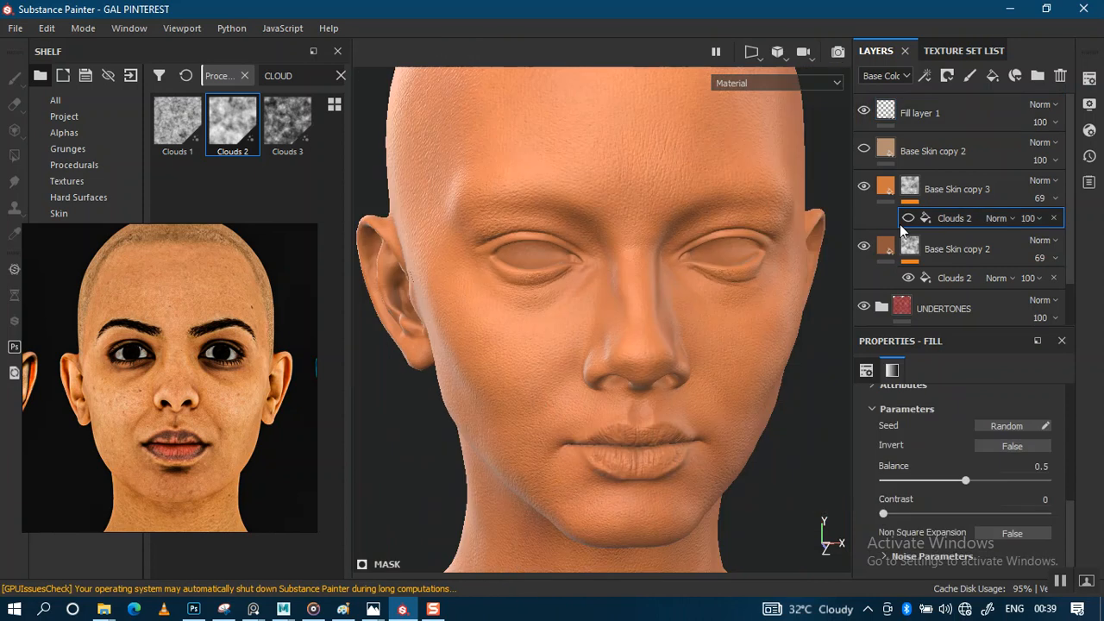
# Hide the Clouds 2 fill in Base Skin copy 3's mask and add a mask fill using the Clouds 1 procedural
pyautogui.click(907, 219)
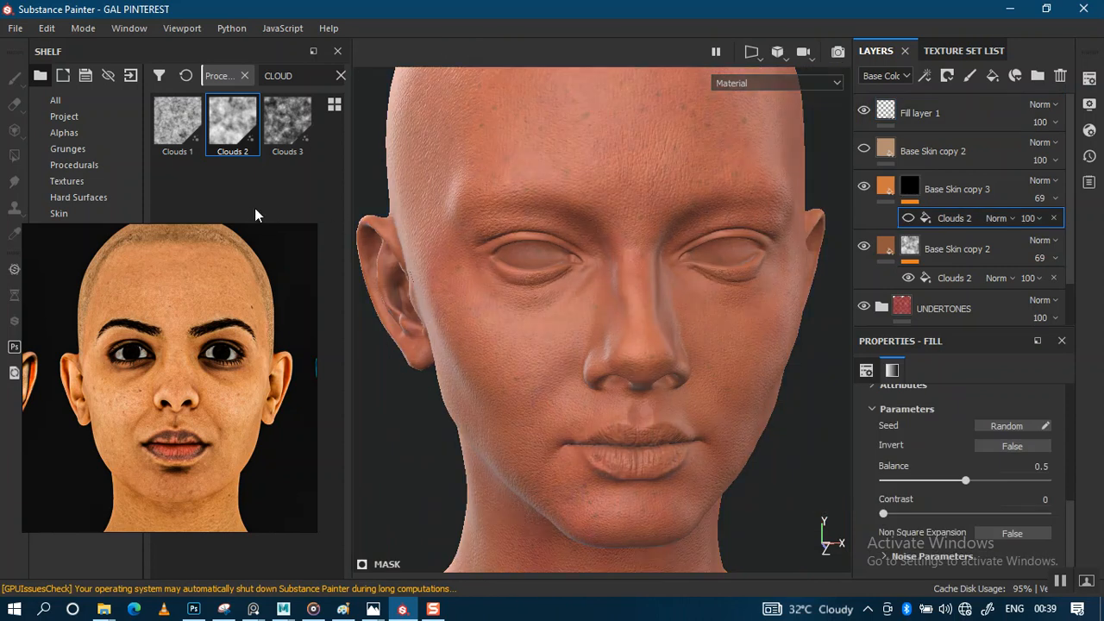
pyautogui.click(913, 183)
pyautogui.rightClick(912, 179)
pyautogui.click(955, 359)
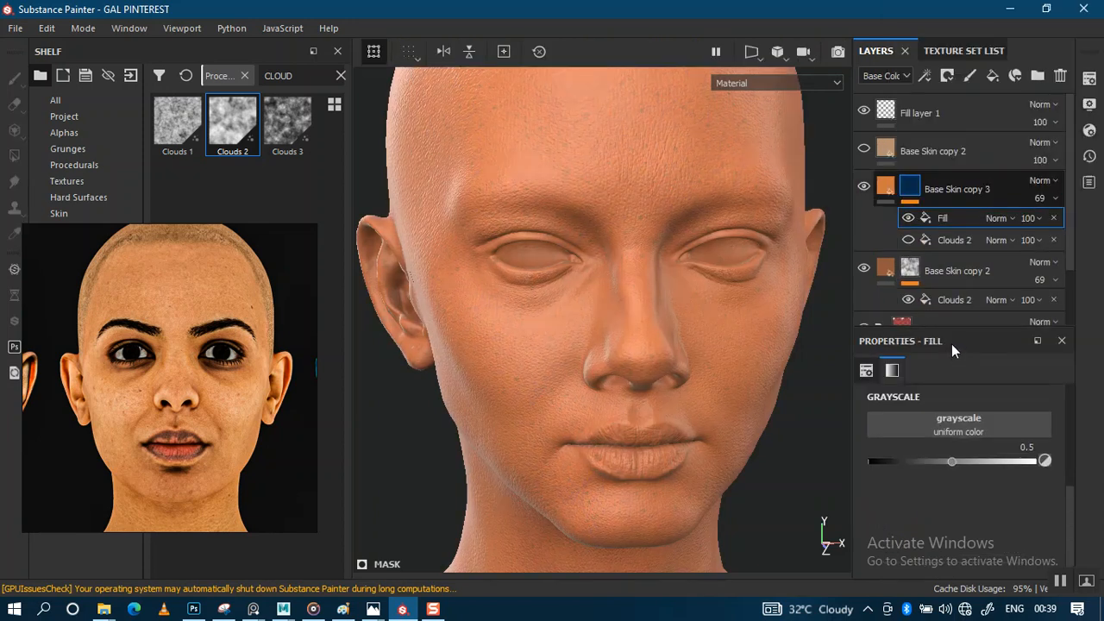
pyautogui.click(183, 134)
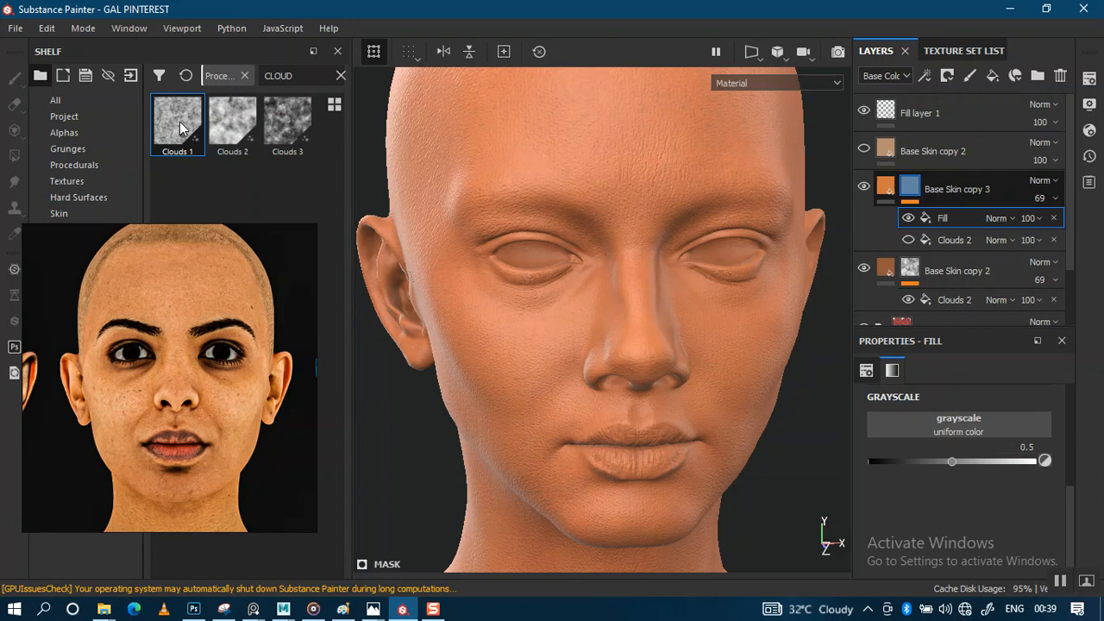
pyautogui.moveTo(180, 126); pyautogui.dragTo(910, 420)
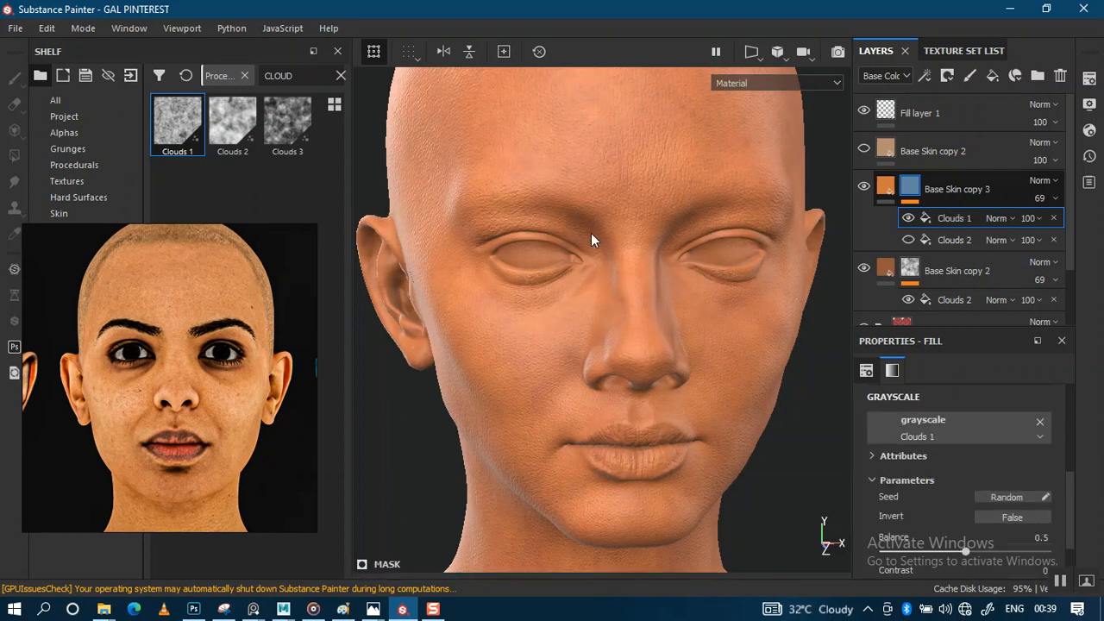
# Show only the base color on the face and set the Clouds 1 mask fill's balance to 0.6
pyautogui.scroll(2, 670, 241)
pyautogui.press('c')
pyautogui.scroll(5, 646, 332)
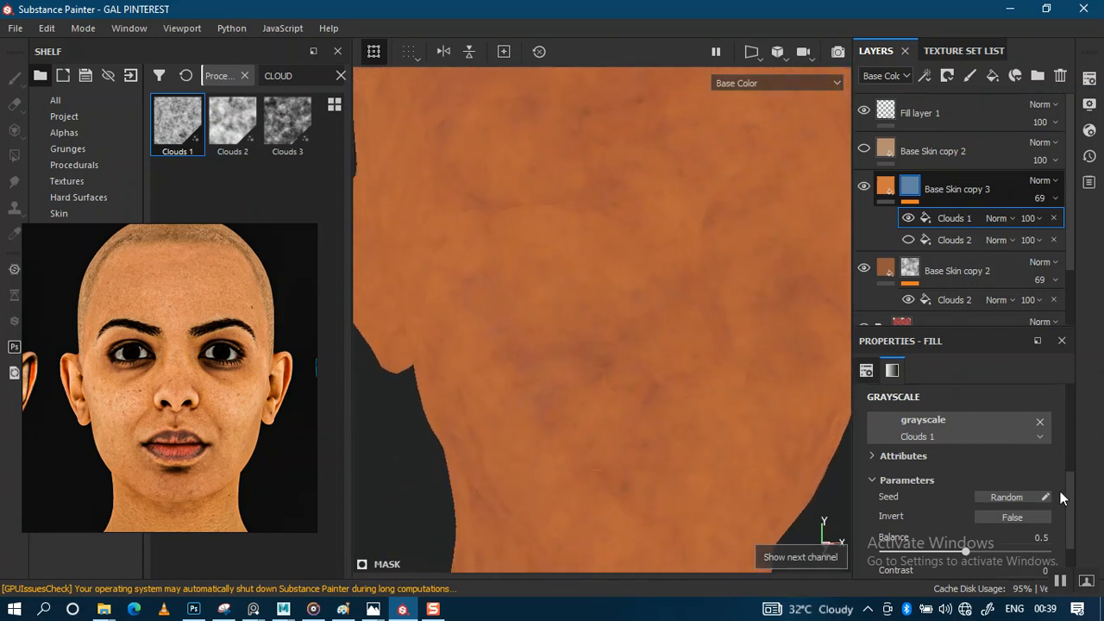
pyautogui.moveTo(1069, 521); pyautogui.dragTo(1067, 466)
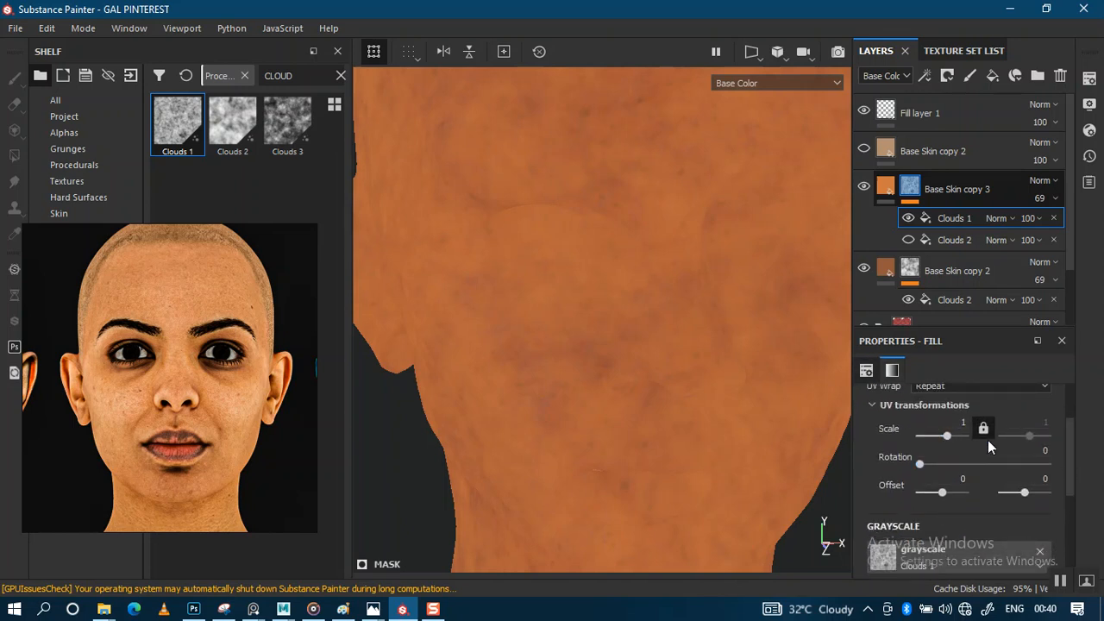
pyautogui.moveTo(1067, 479); pyautogui.dragTo(1068, 542)
pyautogui.moveTo(966, 480)
pyautogui.mouseDown()
pyautogui.moveTo(993, 481)
pyautogui.moveTo(947, 481)
pyautogui.moveTo(967, 482)
pyautogui.mouseUp()
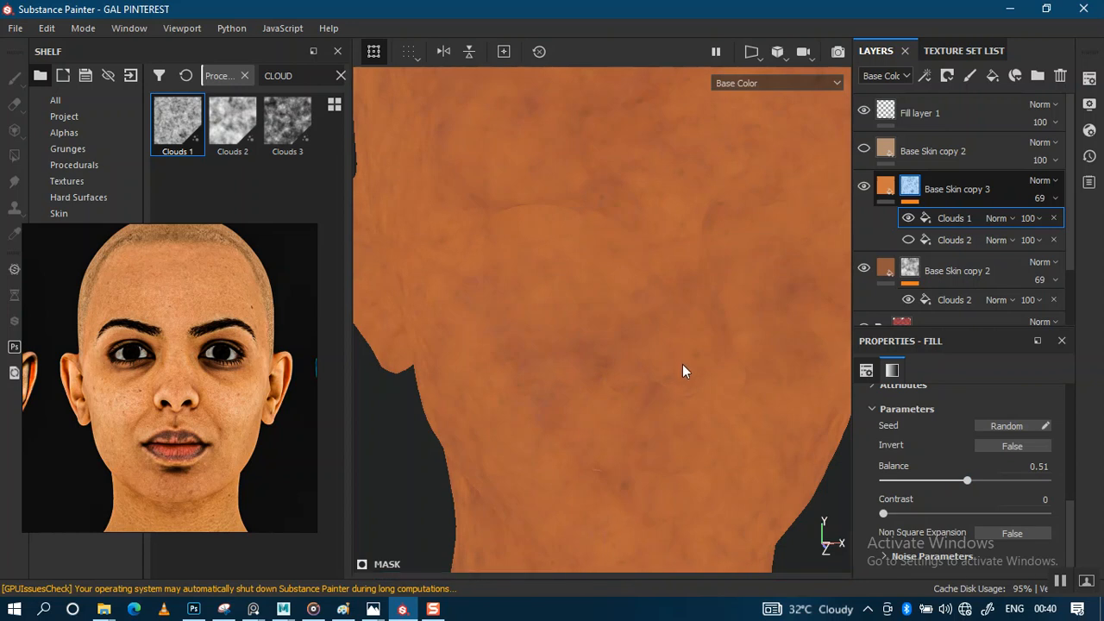
pyautogui.keyDown('alt'); pyautogui.moveTo(681, 377); pyautogui.dragTo(682, 359, button='right'); pyautogui.keyUp('alt')
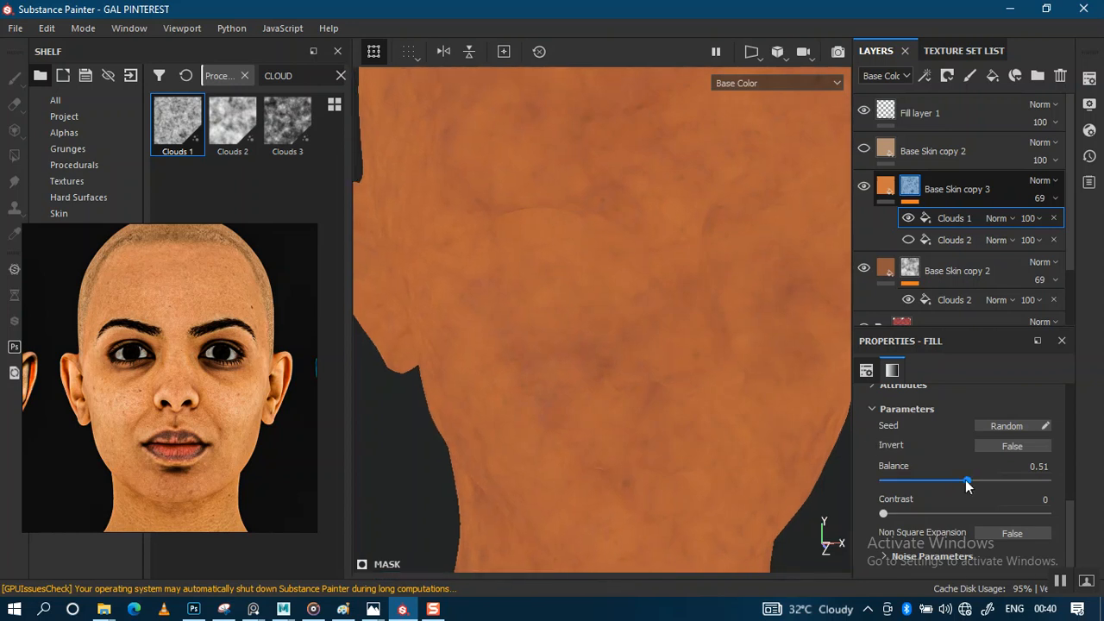
pyautogui.moveTo(976, 485)
pyautogui.mouseDown()
pyautogui.moveTo(1006, 486)
pyautogui.moveTo(975, 487)
pyautogui.mouseUp()
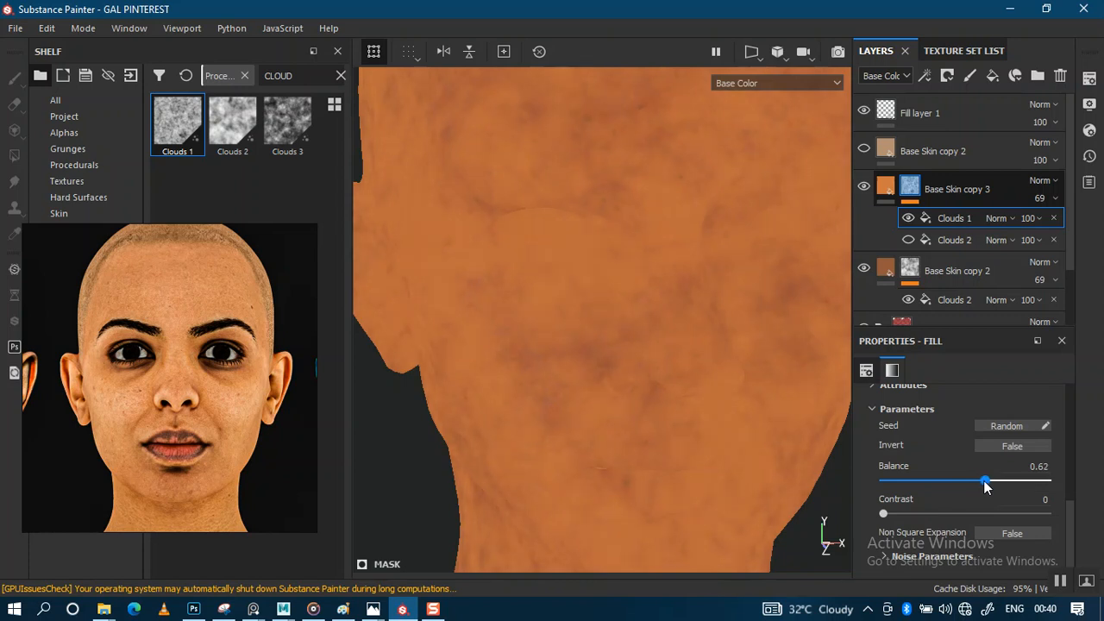
pyautogui.moveTo(990, 487); pyautogui.dragTo(982, 490)
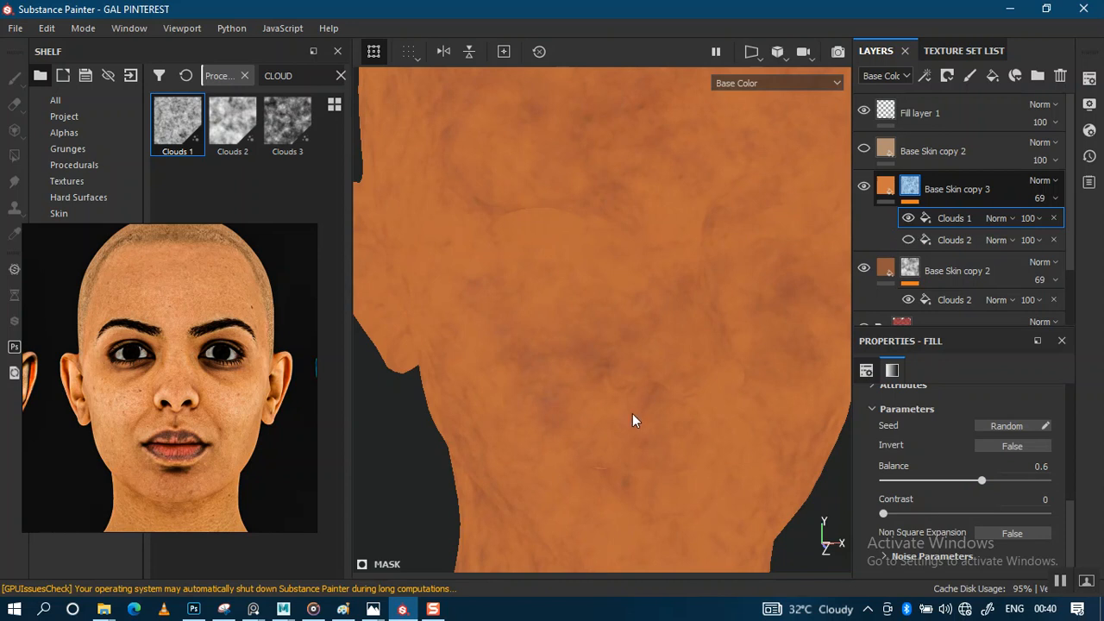
# Show the full material, set the Clouds 1 mask fill's blend mode to Screen, and show the Clouds 2 mask fill again
pyautogui.press('m')
pyautogui.scroll(-2, 619, 259)
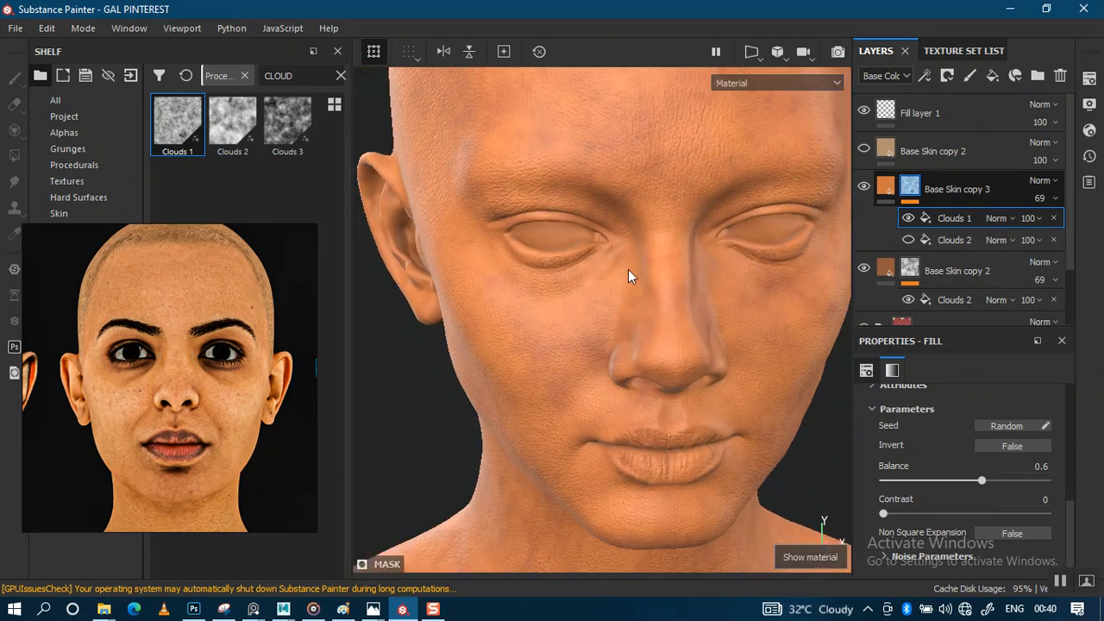
pyautogui.scroll(2, 638, 297)
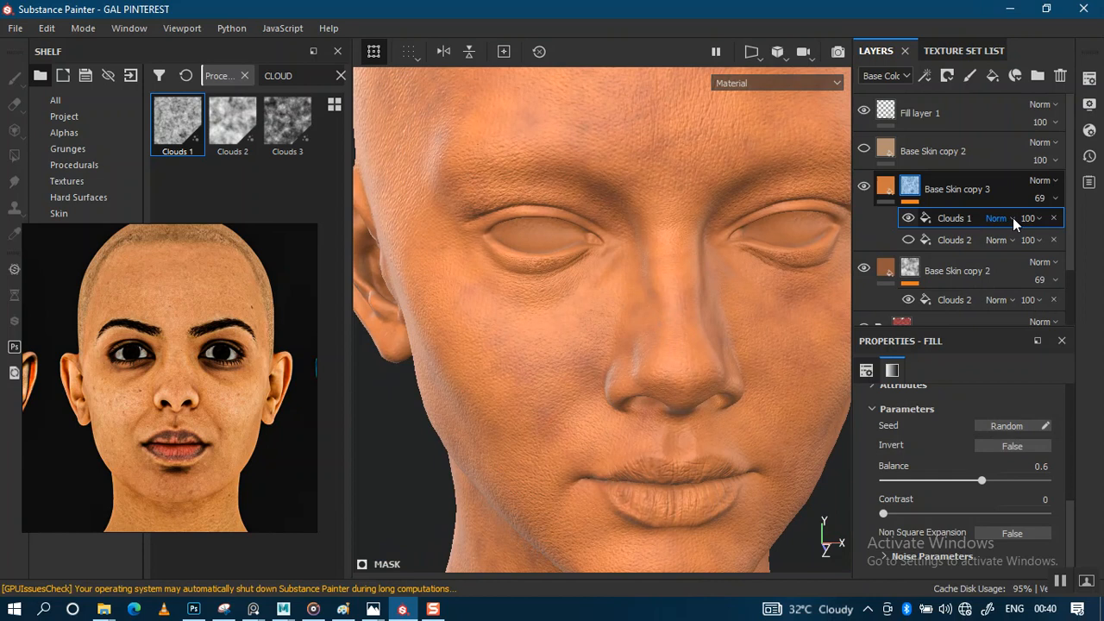
pyautogui.click(993, 241)
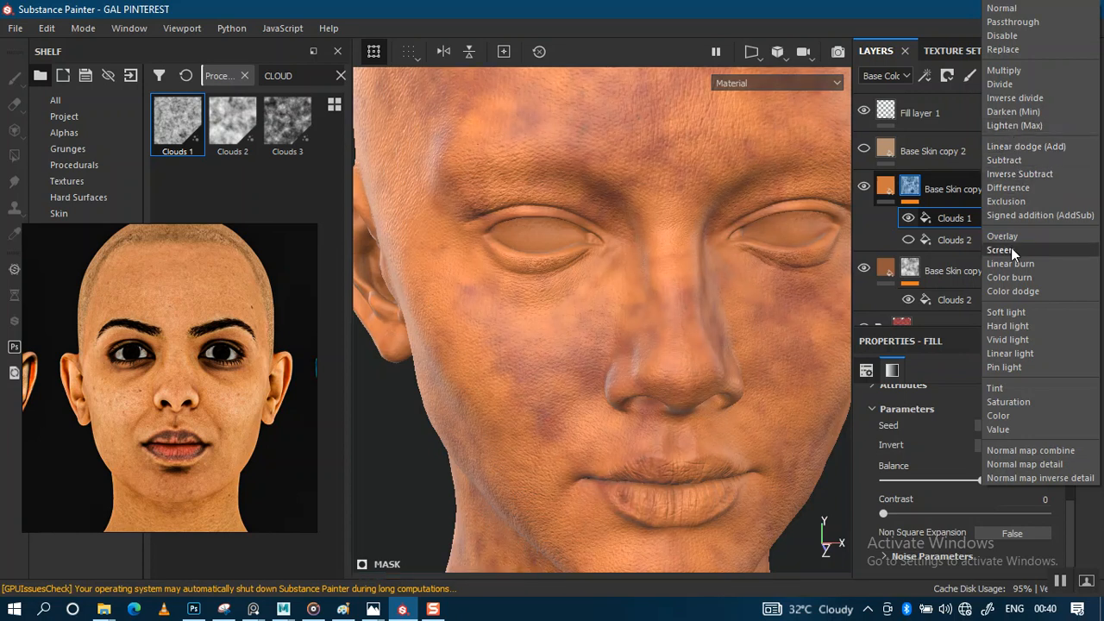
pyautogui.click(1011, 249)
pyautogui.keyDown('alt'); pyautogui.moveTo(607, 345); pyautogui.dragTo(651, 271); pyautogui.keyUp('alt')
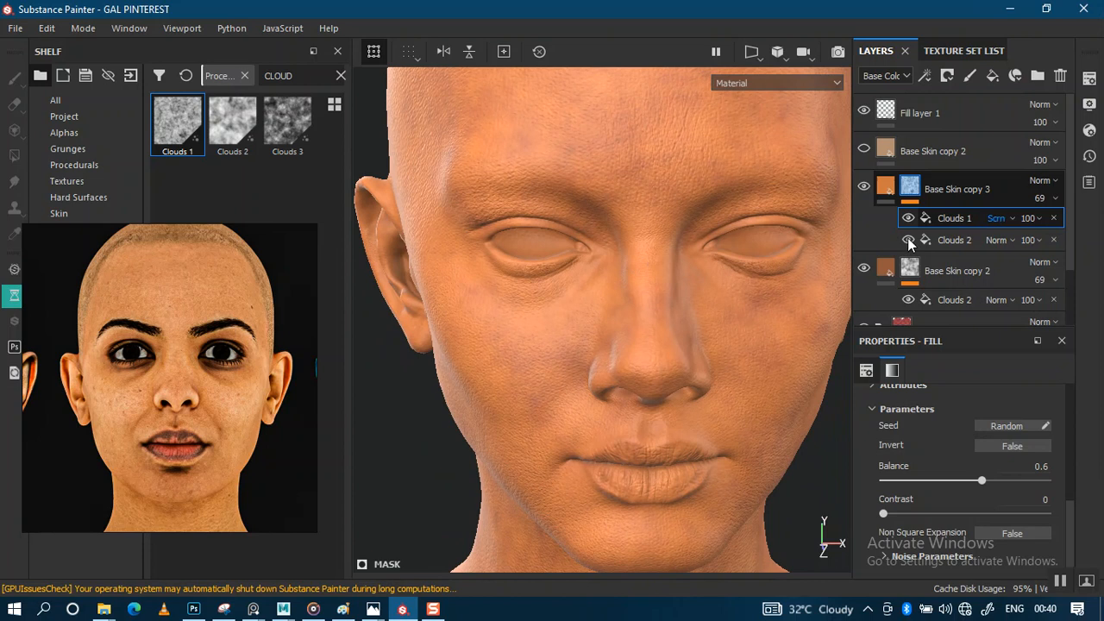
pyautogui.keyDown('alt'); pyautogui.moveTo(688, 365); pyautogui.dragTo(632, 325); pyautogui.keyUp('alt')
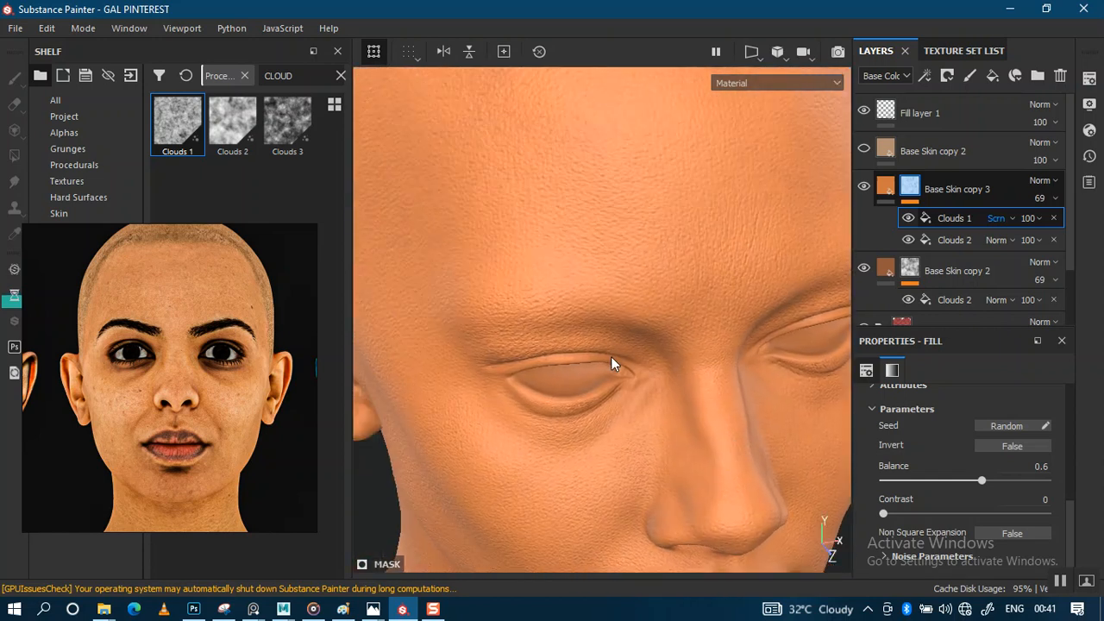
# Examine the blended base color across the face in the base color view and save the project
pyautogui.press('c')
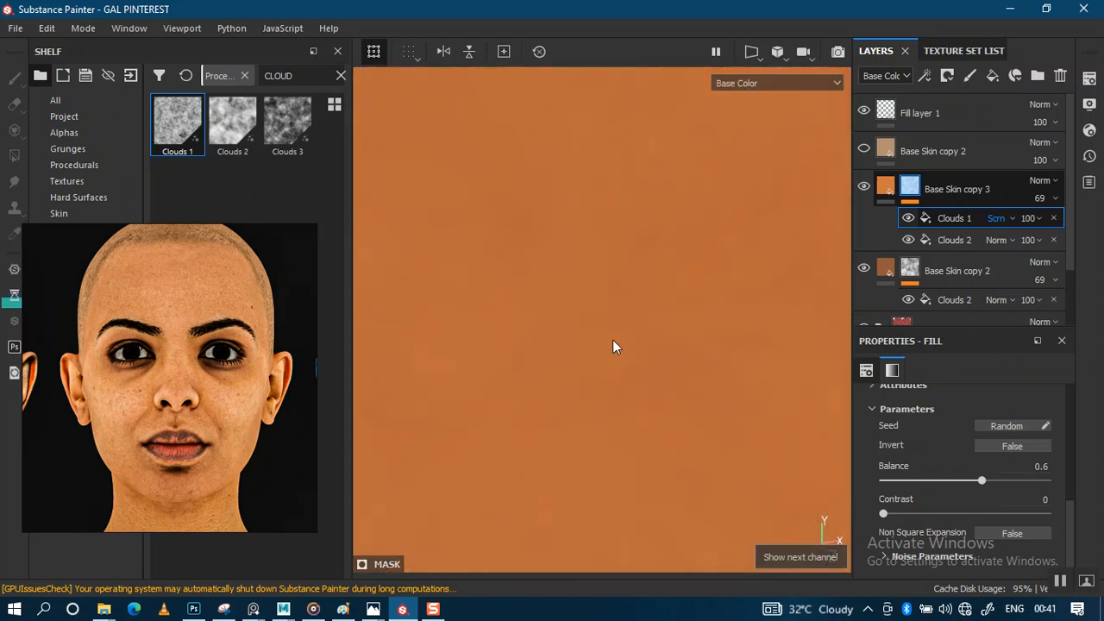
pyautogui.keyDown('alt'); pyautogui.moveTo(607, 349); pyautogui.dragTo(646, 541, button='right'); pyautogui.keyUp('alt')
pyautogui.keyDown('alt'); pyautogui.moveTo(623, 370); pyautogui.dragTo(656, 515, button='right'); pyautogui.keyUp('alt')
pyautogui.keyDown('alt'); pyautogui.moveTo(593, 255); pyautogui.dragTo(631, 431, button='right'); pyautogui.keyUp('alt')
pyautogui.keyDown('alt'); pyautogui.moveTo(565, 277); pyautogui.dragTo(601, 391, button='right'); pyautogui.keyUp('alt')
pyautogui.keyDown('alt'); pyautogui.moveTo(577, 259); pyautogui.dragTo(601, 379, button='right'); pyautogui.keyUp('alt')
pyautogui.keyDown('alt'); pyautogui.moveTo(613, 198); pyautogui.dragTo(638, 380, button='right'); pyautogui.keyUp('alt')
pyautogui.keyDown('alt'); pyautogui.moveTo(634, 288); pyautogui.dragTo(601, 281); pyautogui.keyUp('alt')
pyautogui.keyDown('alt'); pyautogui.moveTo(601, 282); pyautogui.dragTo(608, 329, button='right'); pyautogui.keyUp('alt')
pyautogui.keyDown('alt'); pyautogui.moveTo(608, 328); pyautogui.dragTo(587, 297); pyautogui.keyUp('alt')
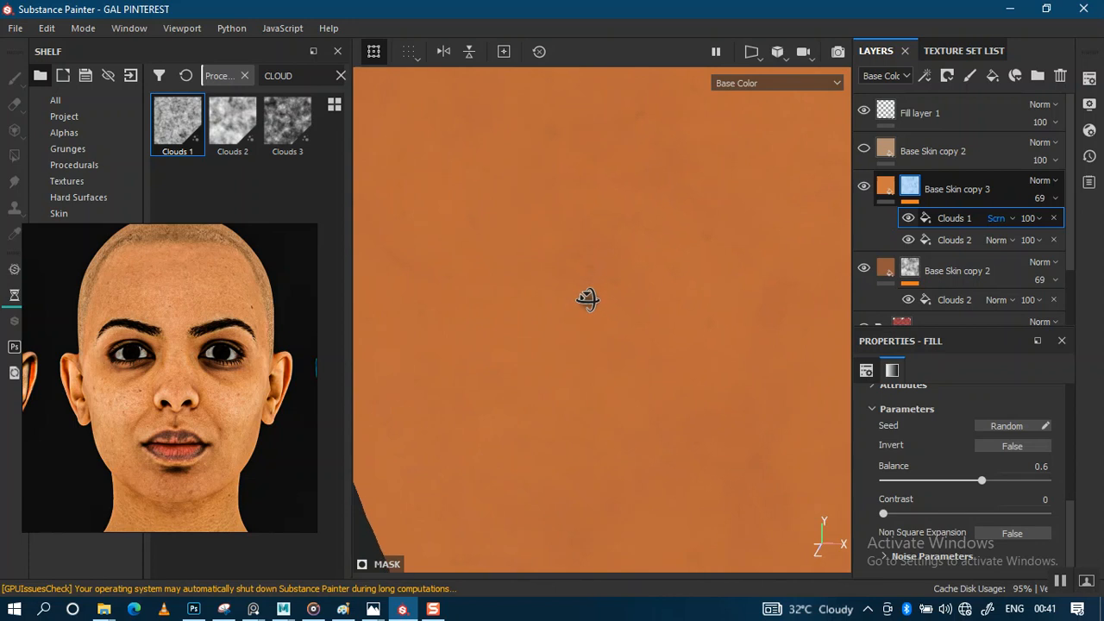
pyautogui.hotkey('ctrl', 's')
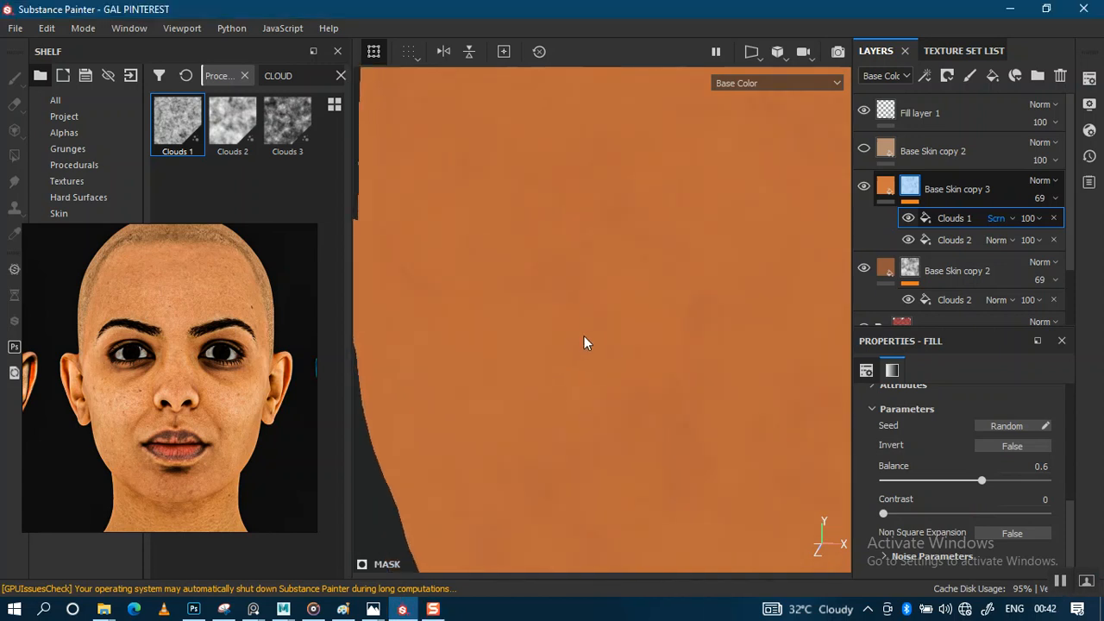
# Compare the skin with the Base Skin copy 3 and brown Base Skin copy 2 layers toggled, and set Base Skin copy 3's opacity to 31
pyautogui.click(1032, 218)
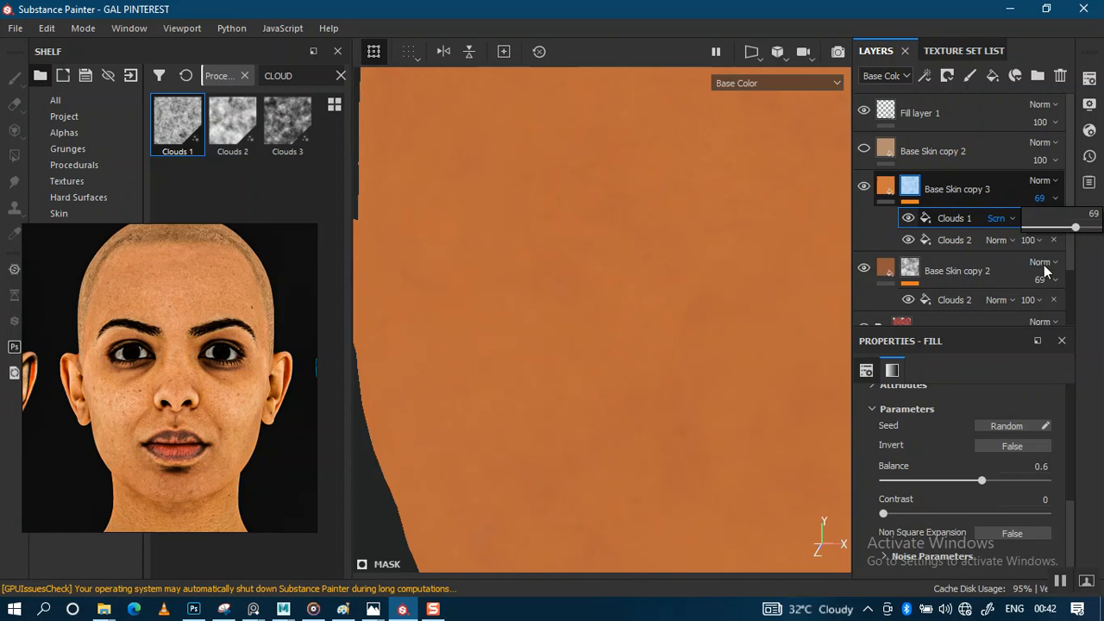
pyautogui.click(864, 185)
pyautogui.click(864, 271)
pyautogui.click(864, 271)
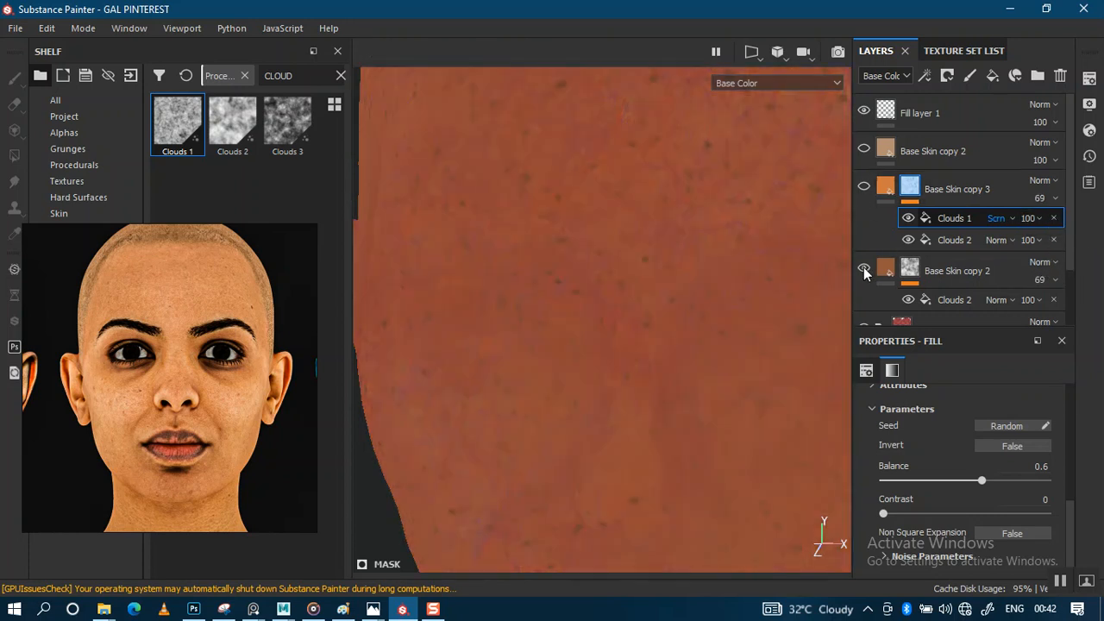
pyautogui.click(863, 186)
pyautogui.click(1054, 199)
pyautogui.moveTo(1077, 227); pyautogui.dragTo(1048, 229)
# Examine the full material on the head from several angles and briefly preview the hidden beige Base Skin copy 2 layer
pyautogui.keyDown('alt'); pyautogui.moveTo(644, 365); pyautogui.dragTo(612, 325); pyautogui.keyUp('alt')
pyautogui.keyDown('alt'); pyautogui.moveTo(611, 325); pyautogui.dragTo(613, 387, button='middle'); pyautogui.keyUp('alt')
pyautogui.press('m')
pyautogui.keyDown('alt'); pyautogui.moveTo(610, 387); pyautogui.dragTo(588, 328, button='right'); pyautogui.keyUp('alt')
pyautogui.keyDown('alt'); pyautogui.moveTo(588, 328); pyautogui.dragTo(592, 316, button='middle'); pyautogui.keyUp('alt')
pyautogui.keyDown('alt'); pyautogui.moveTo(592, 315); pyautogui.dragTo(579, 357); pyautogui.keyUp('alt')
pyautogui.keyDown('alt'); pyautogui.moveTo(613, 423); pyautogui.dragTo(606, 300); pyautogui.keyUp('alt')
pyautogui.keyDown('alt'); pyautogui.moveTo(606, 299); pyautogui.dragTo(618, 204, button='right'); pyautogui.keyUp('alt')
pyautogui.keyDown('alt'); pyautogui.moveTo(618, 205); pyautogui.dragTo(622, 397, button='middle'); pyautogui.keyUp('alt')
pyautogui.keyDown('alt'); pyautogui.moveTo(622, 397); pyautogui.dragTo(606, 256, button='right'); pyautogui.keyUp('alt')
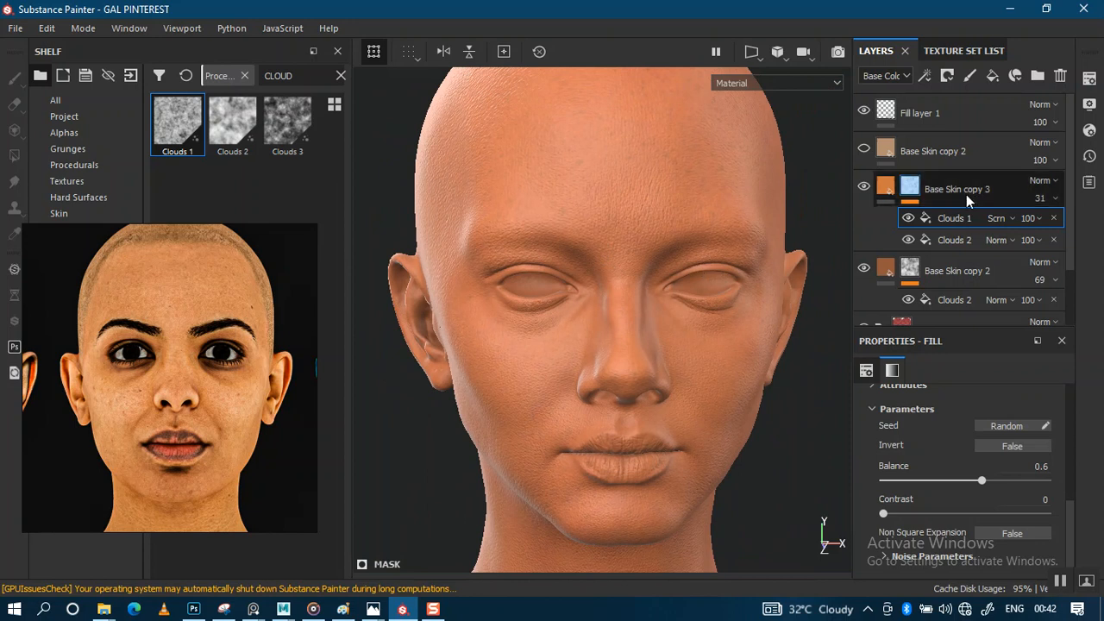
pyautogui.click(864, 150)
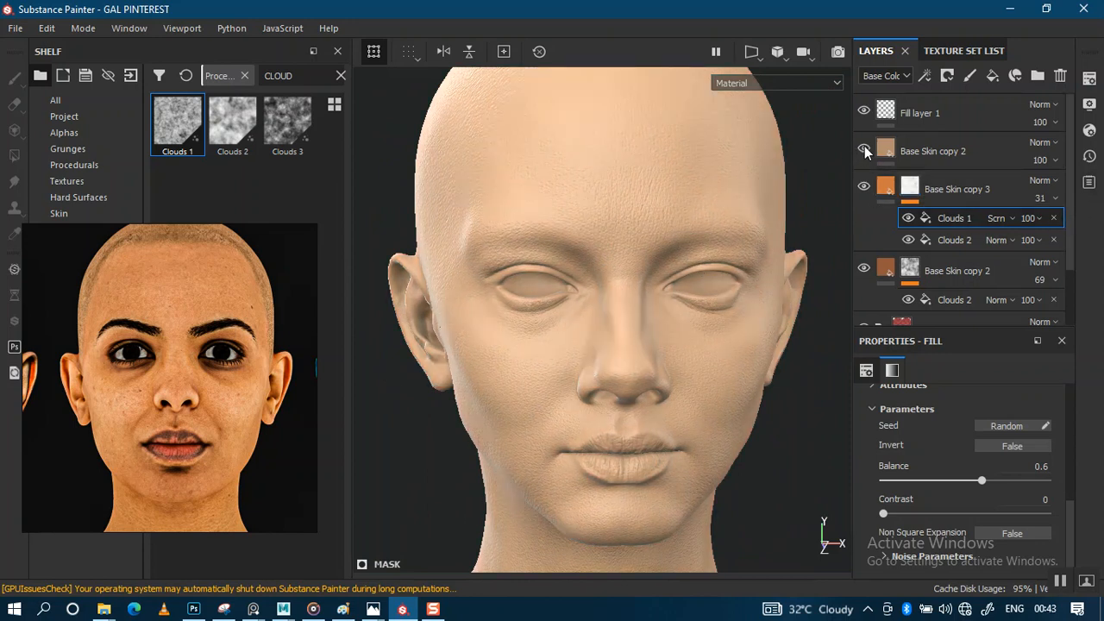
pyautogui.click(864, 150)
# Duplicate the brown masked Base Skin copy 2 layer and select the duplicate's color fill
pyautogui.scroll(-2, 1077, 250)
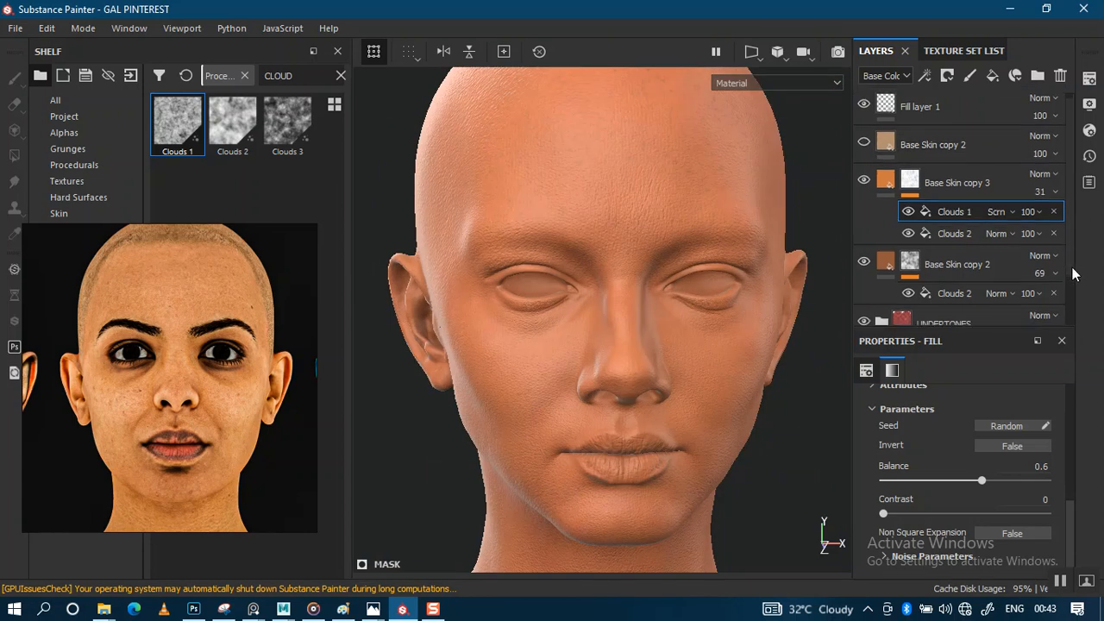
pyautogui.scroll(1, 1061, 285)
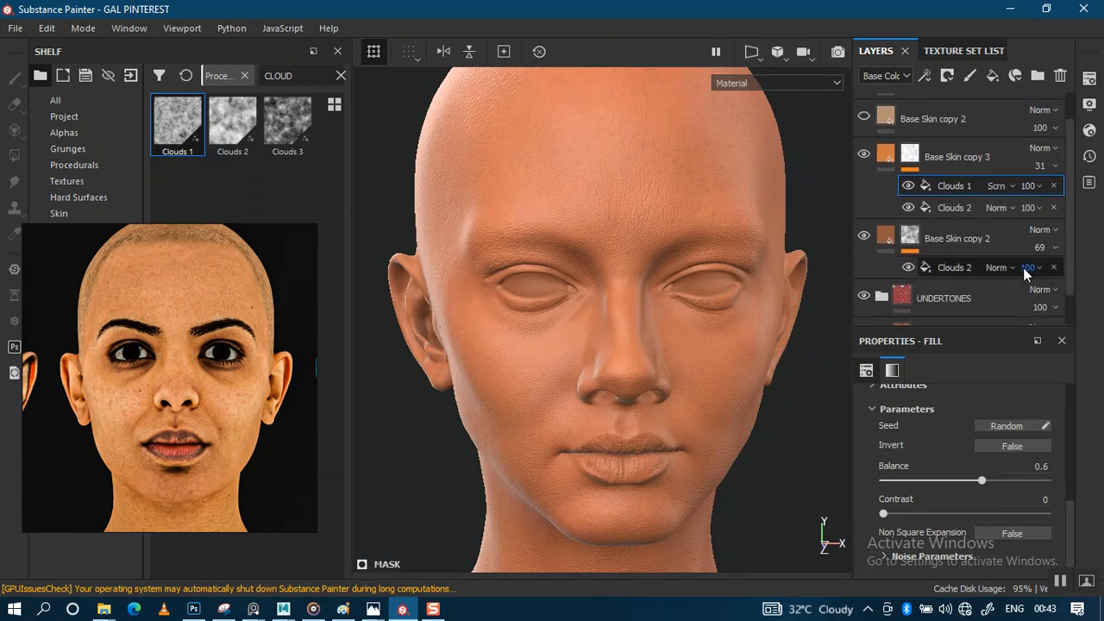
pyautogui.click(979, 231)
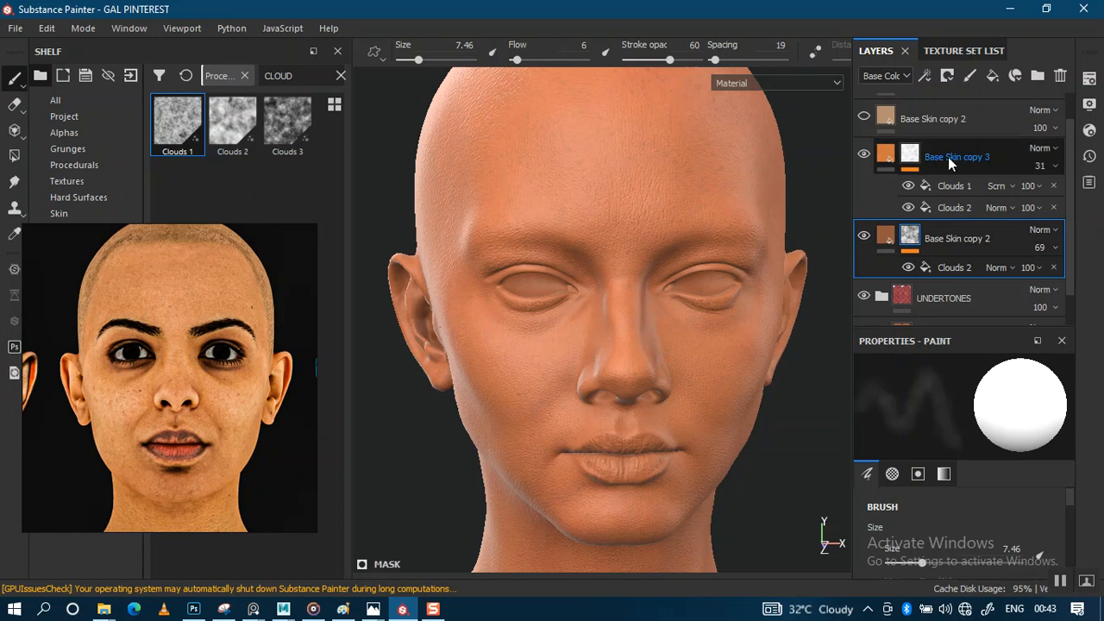
pyautogui.hotkey('ctrl', 'd')
pyautogui.click(884, 234)
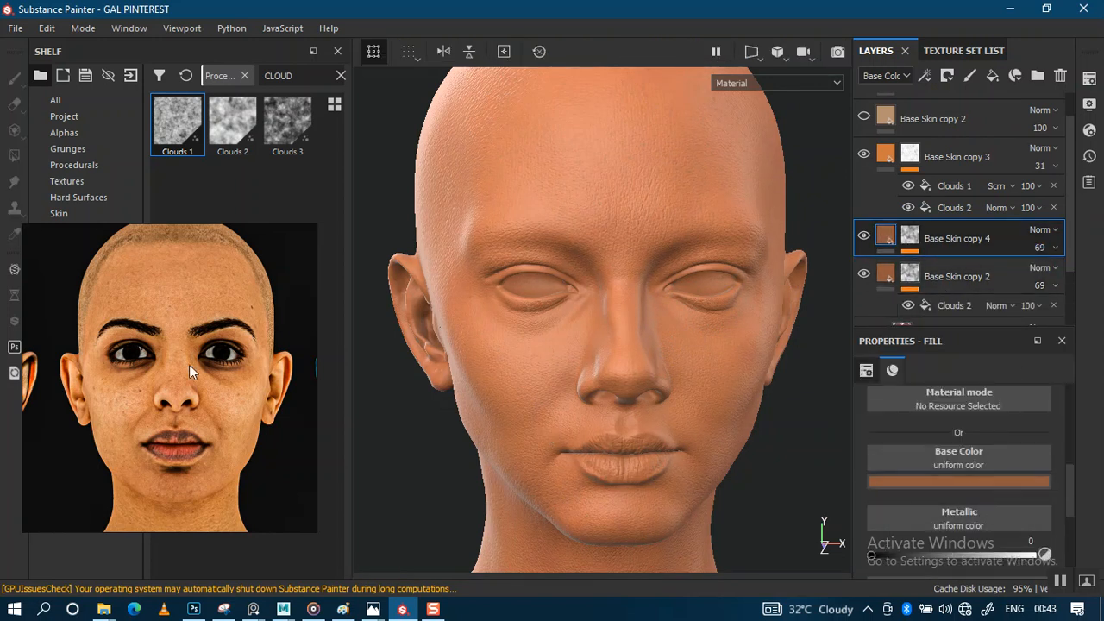
# Examine the pores and color variation on the cheek, nose and forehead of the reference photo up close
pyautogui.scroll(8, 189, 366)
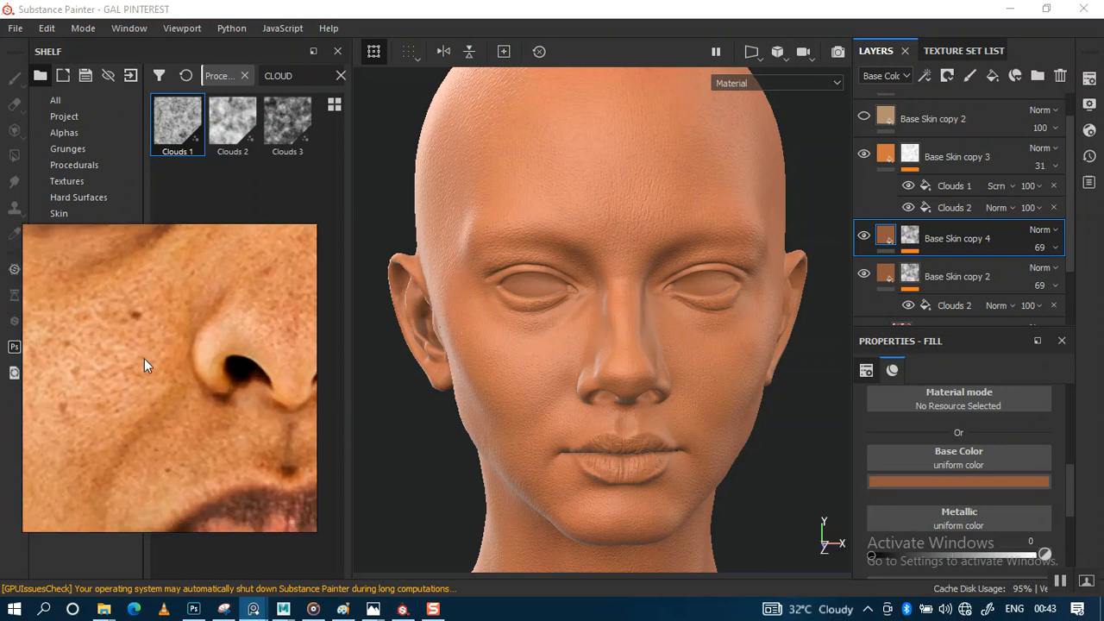
pyautogui.scroll(8, 164, 343)
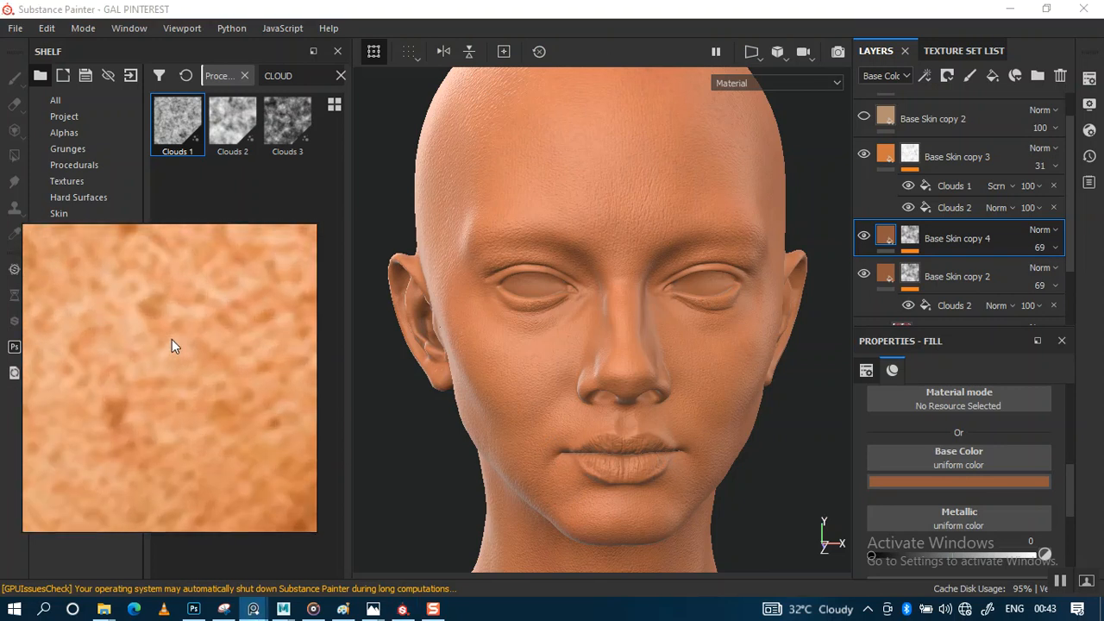
pyautogui.scroll(-5, 139, 367)
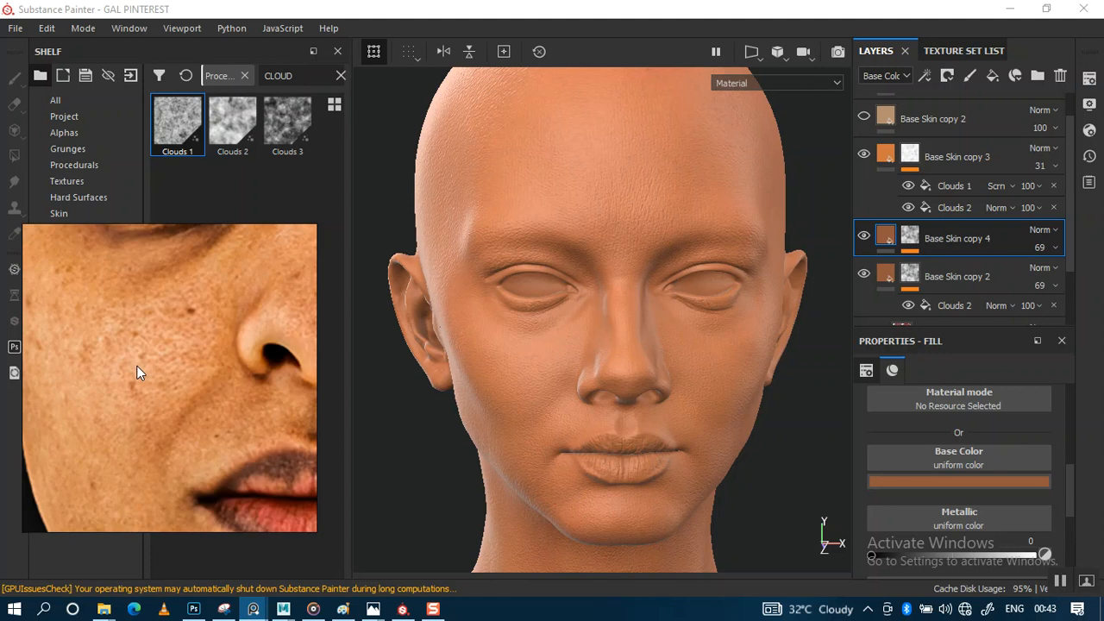
pyautogui.scroll(-4, 137, 367)
pyautogui.moveTo(231, 338); pyautogui.dragTo(179, 402, button='middle')
pyautogui.moveTo(190, 335); pyautogui.dragTo(192, 418, button='middle')
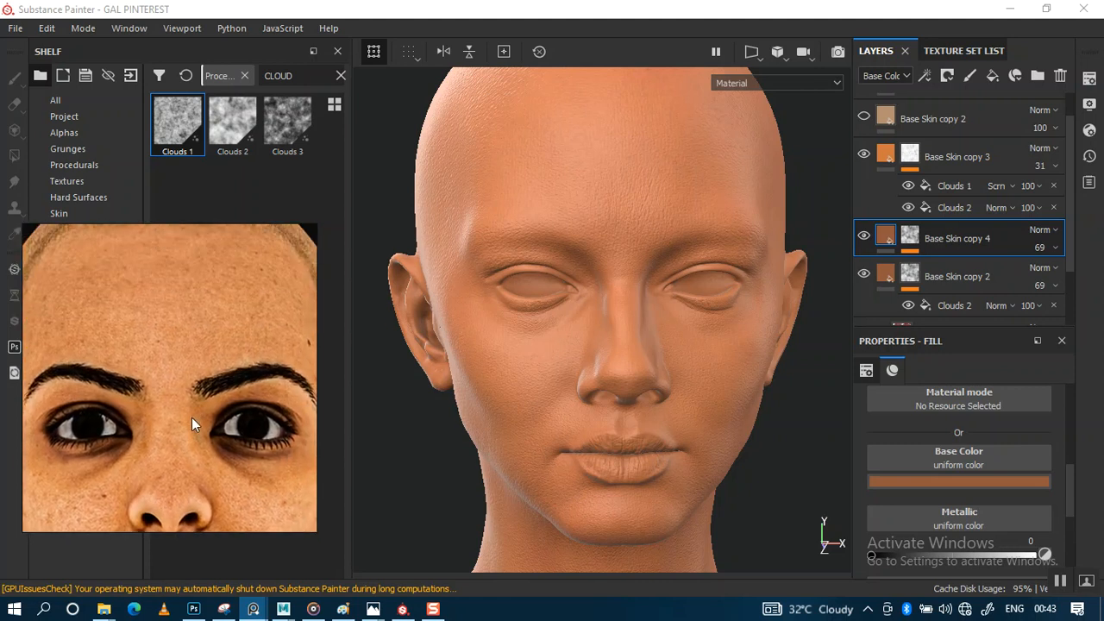
# Sample the reference photo's forehead skin into Base Skin copy 4's base color and shift it to red with hue 0.000 and saturation 0.905
pyautogui.scroll(5, 191, 328)
pyautogui.moveTo(190, 327); pyautogui.dragTo(208, 323, button='middle')
pyautogui.click(934, 482)
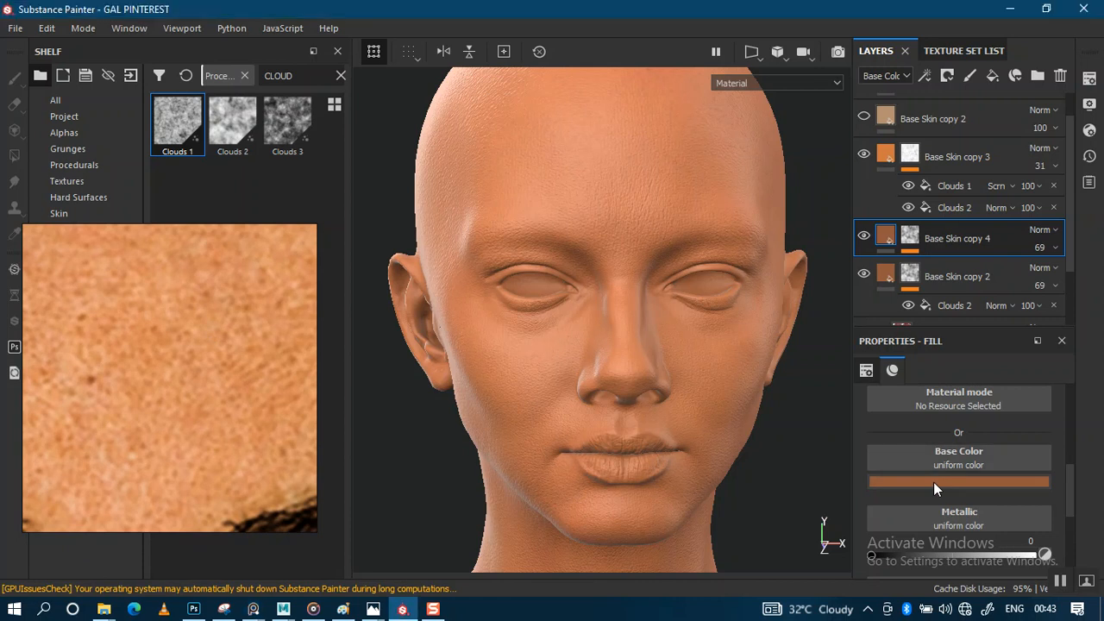
pyautogui.click(933, 482)
pyautogui.click(955, 297)
pyautogui.click(222, 288)
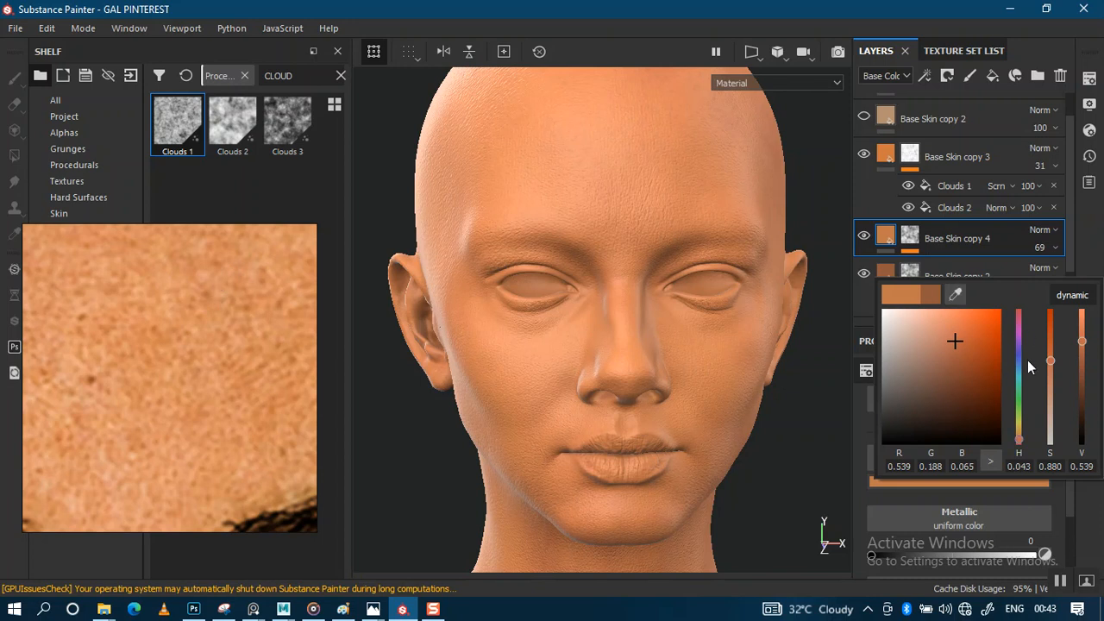
pyautogui.moveTo(1019, 445); pyautogui.dragTo(1023, 450)
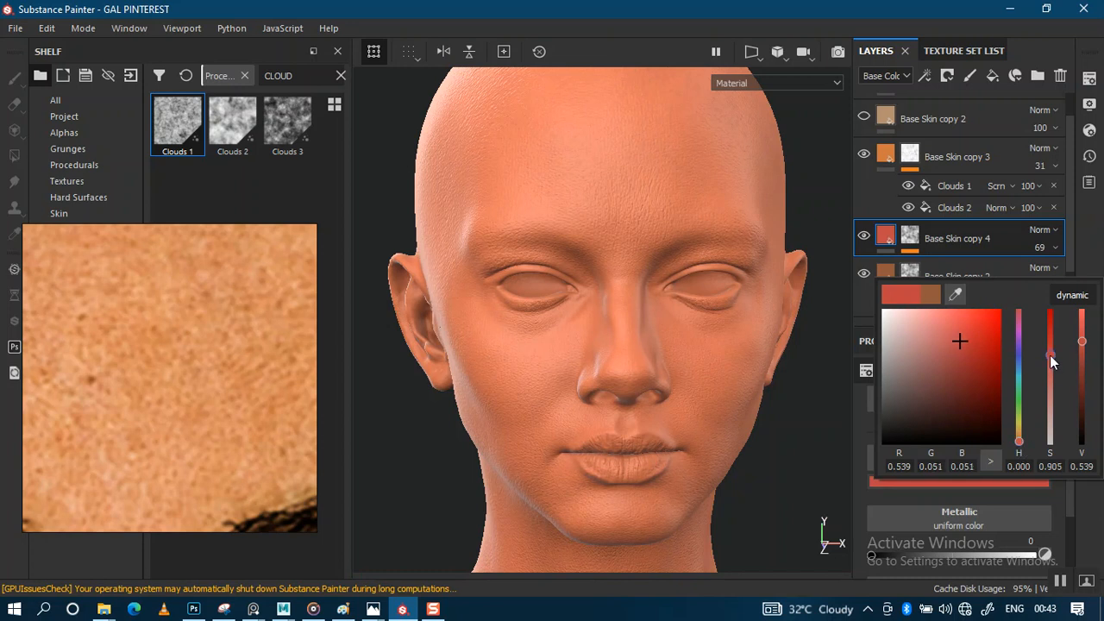
# Remove the Clouds 2 fill from Base Skin copy 4's mask
pyautogui.click(911, 236)
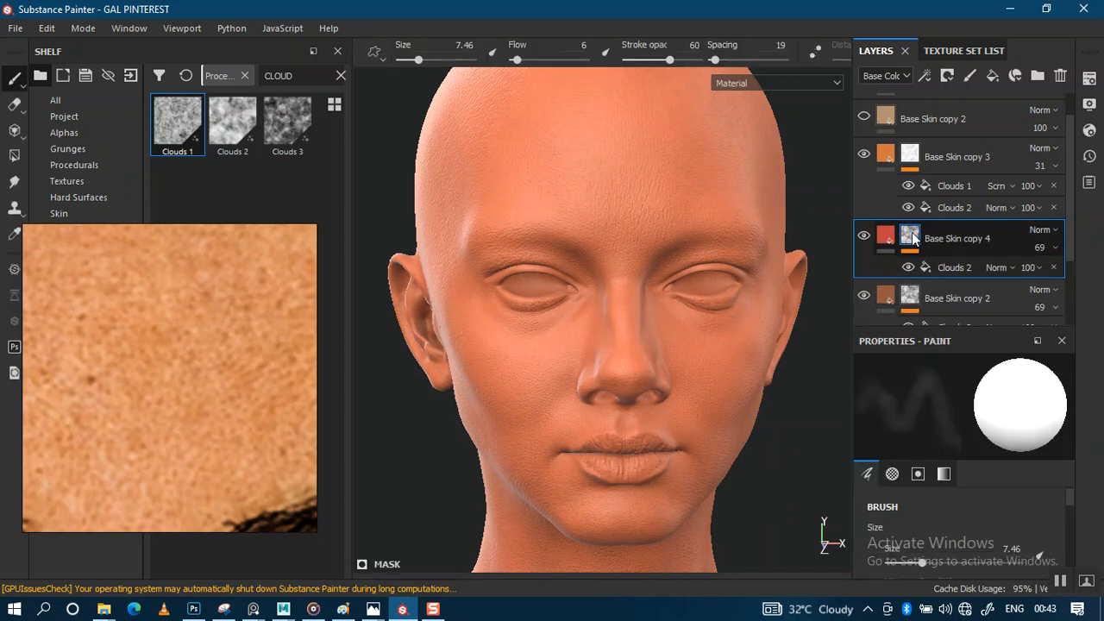
pyautogui.click(955, 269)
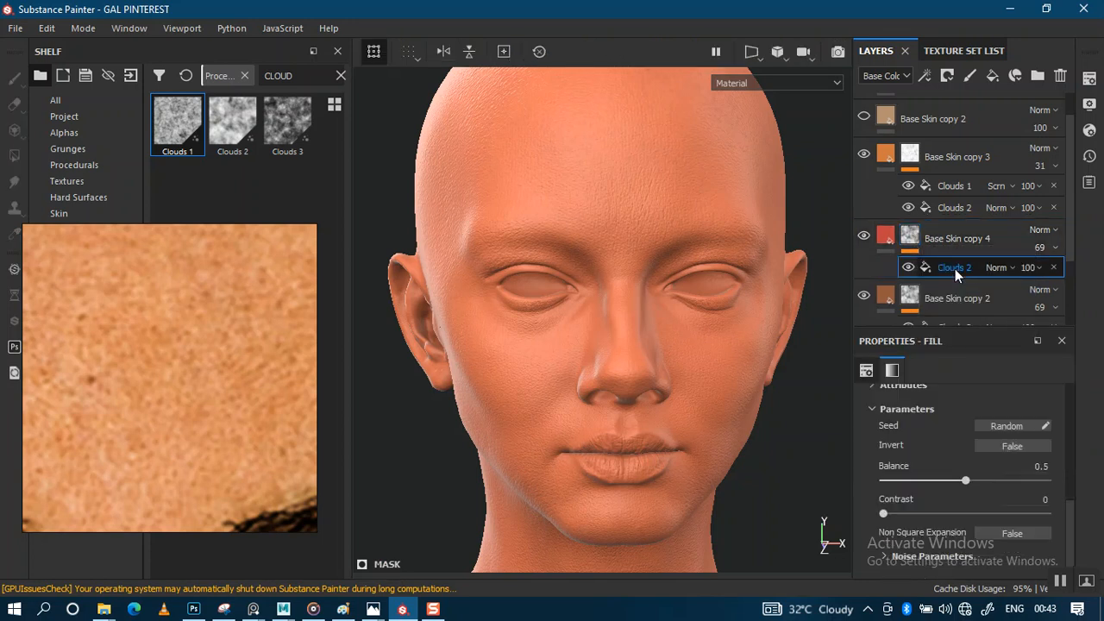
pyautogui.click(1054, 268)
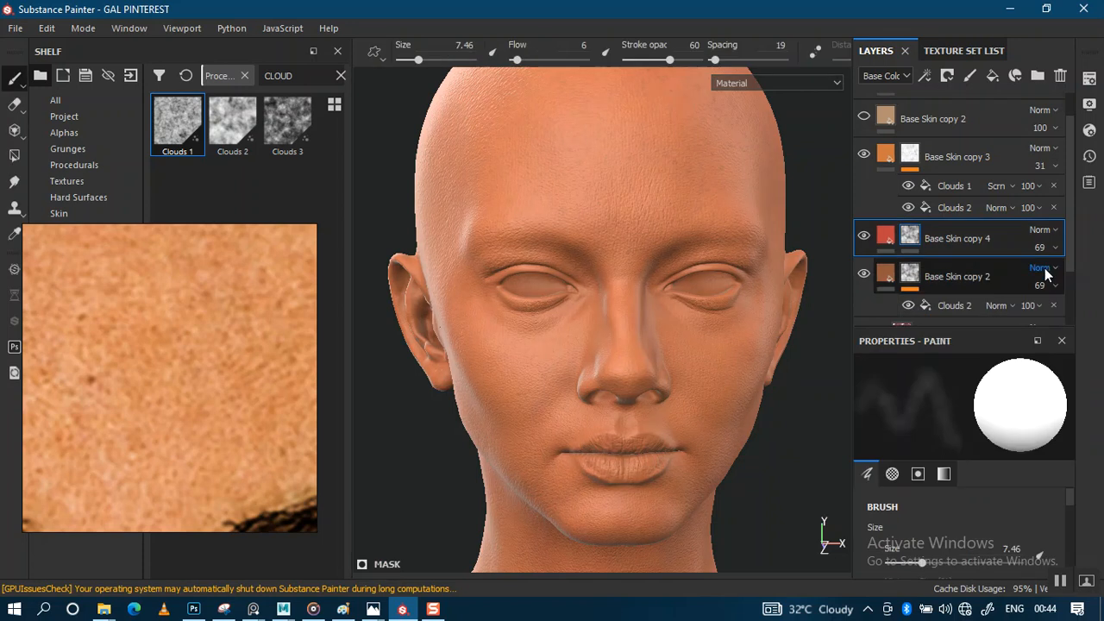
# Add a Curvature generator to the mask of the red Base Skin copy 4 layer
pyautogui.rightClick(911, 245)
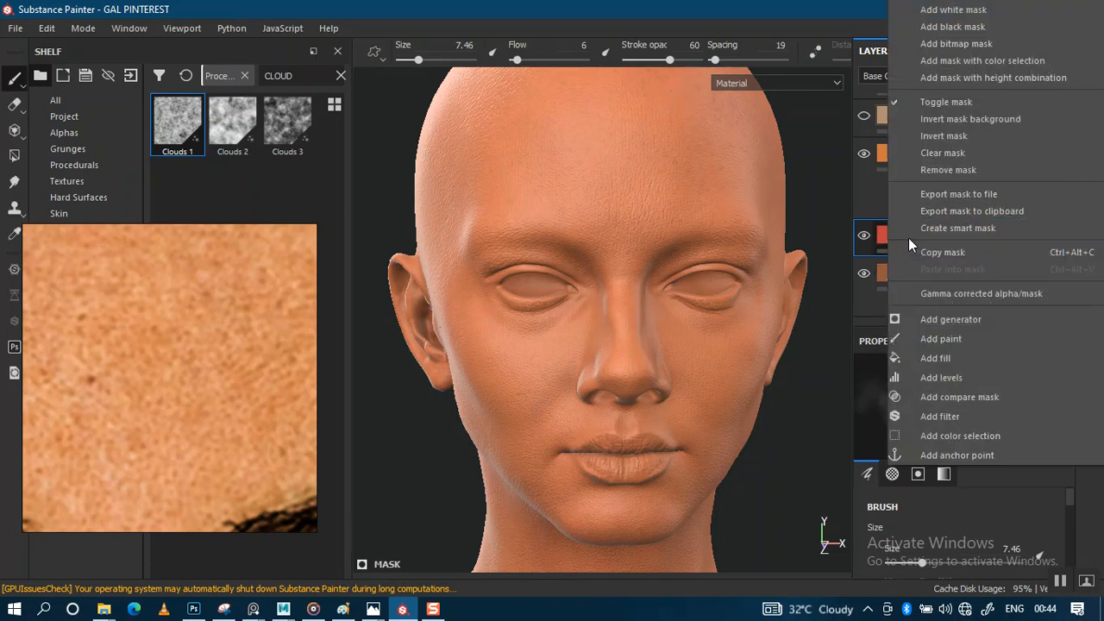
pyautogui.click(939, 316)
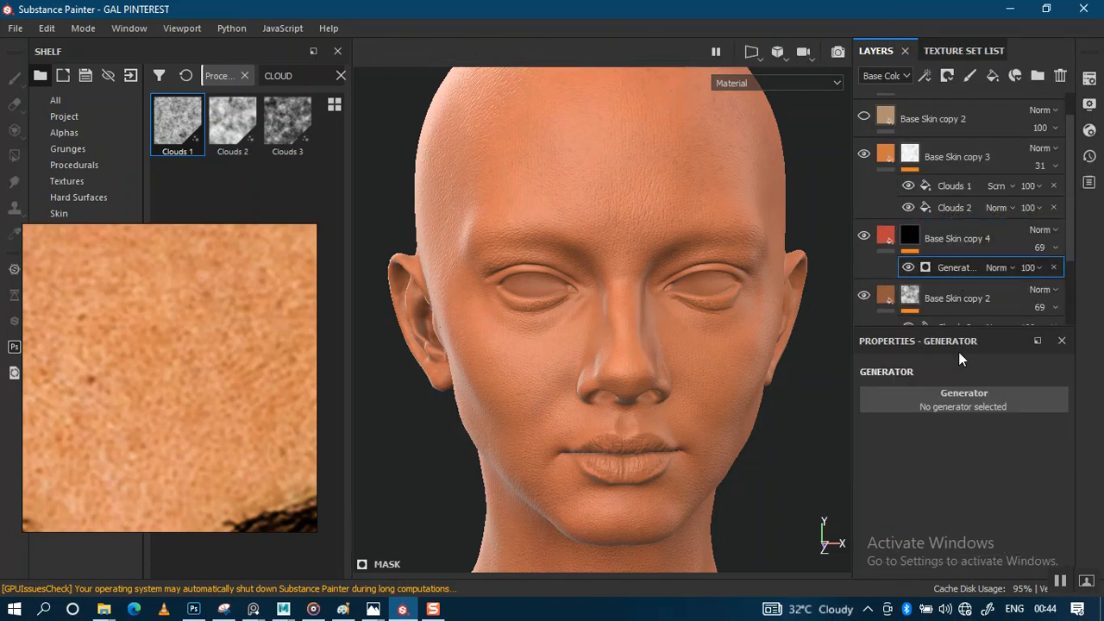
pyautogui.click(956, 396)
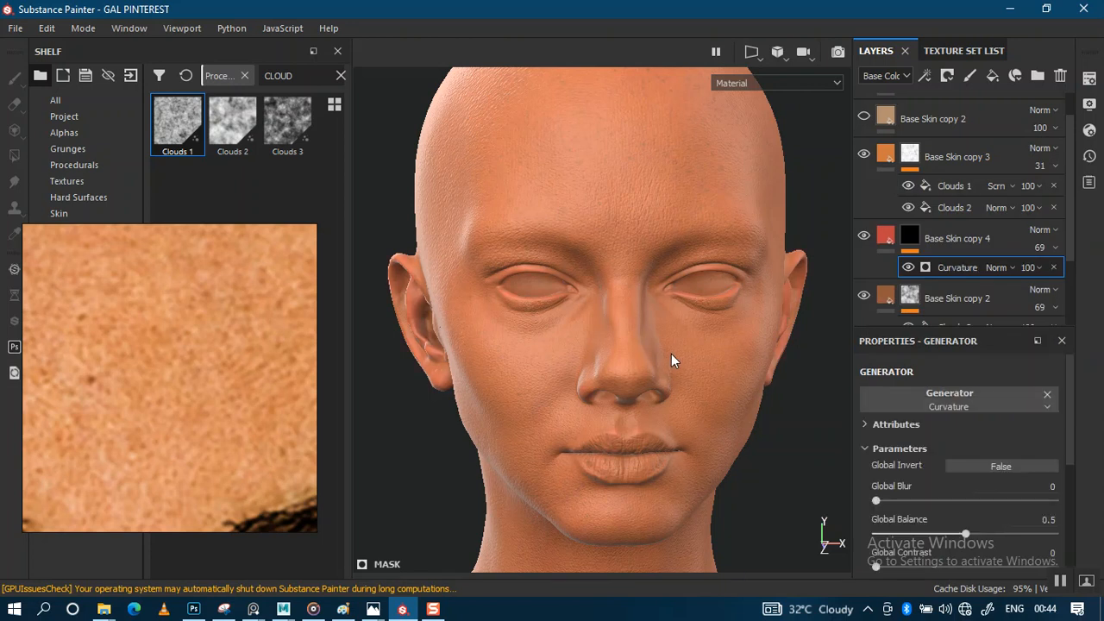
pyautogui.scroll(5, 682, 353)
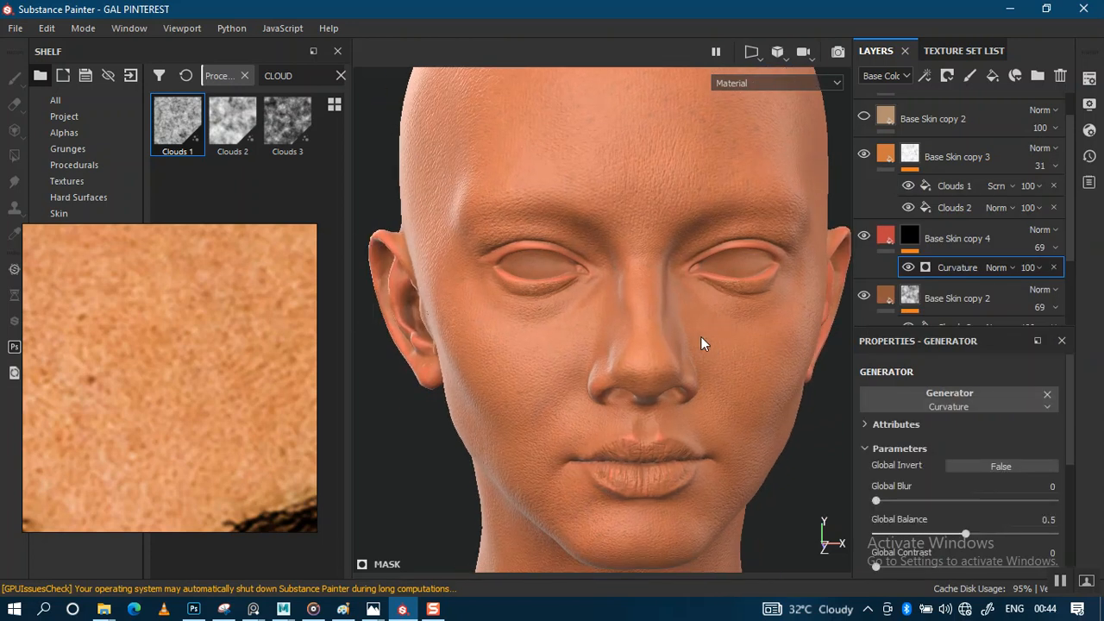
# Set Base Skin copy 4's opacity to 100 and compare the face with the layer hidden and shown
pyautogui.click(1048, 247)
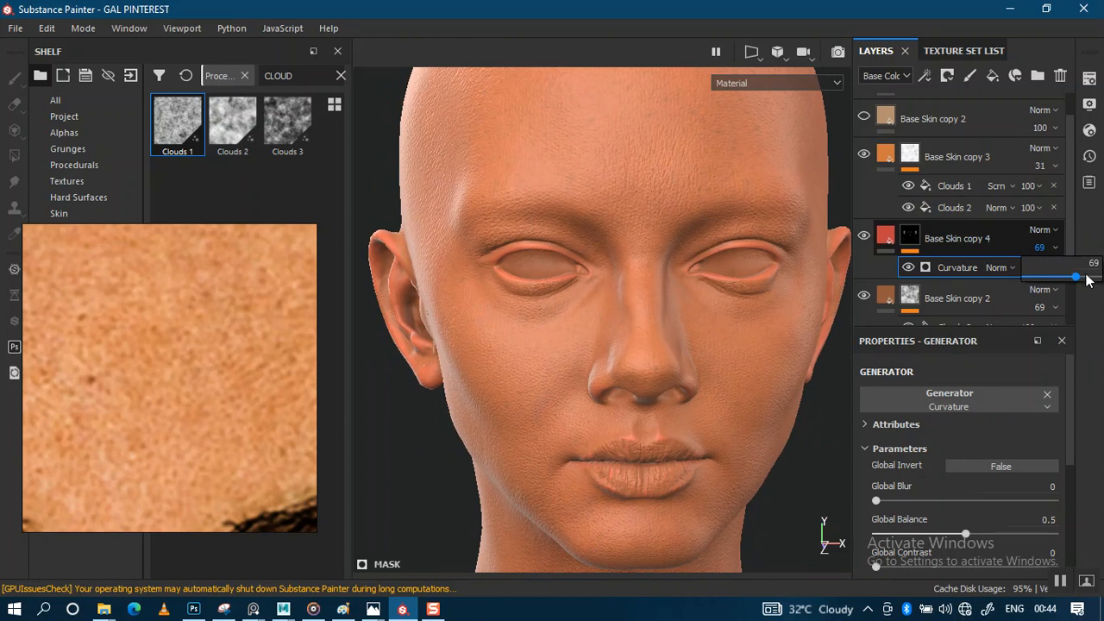
pyautogui.moveTo(1089, 278); pyautogui.dragTo(1100, 278)
pyautogui.scroll(4, 681, 337)
pyautogui.keyDown('alt'); pyautogui.moveTo(681, 392); pyautogui.dragTo(677, 328, button='middle'); pyautogui.keyUp('alt')
pyautogui.click(865, 237)
pyautogui.click(864, 237)
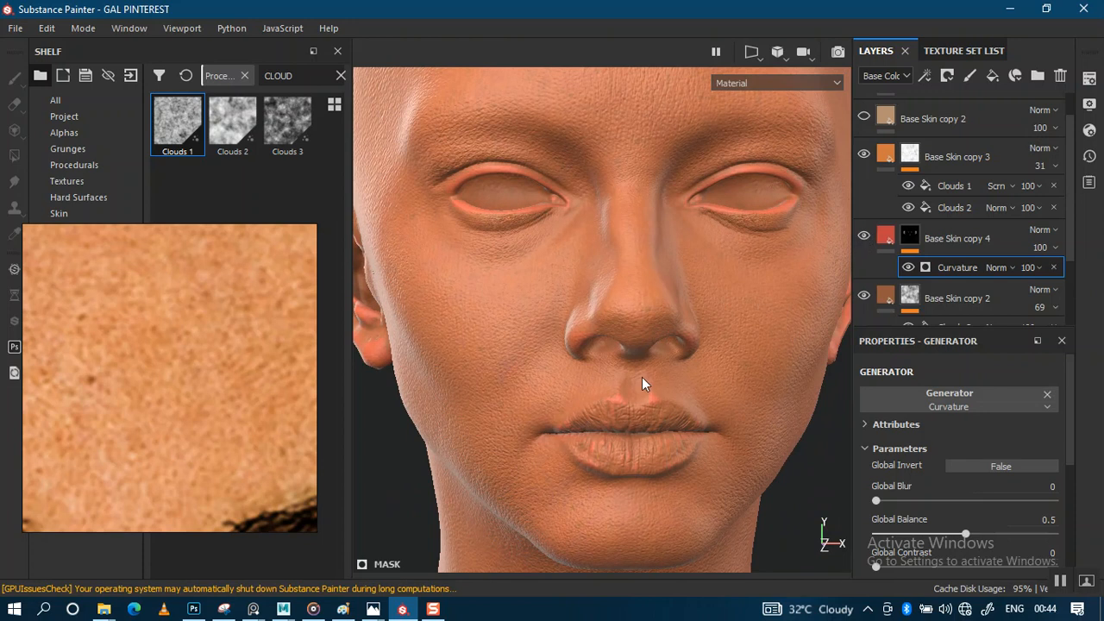
# Show the base color channel on the head and set the Curvature generator's mode to Cavities
pyautogui.press('c')
pyautogui.scroll(-2, 649, 380)
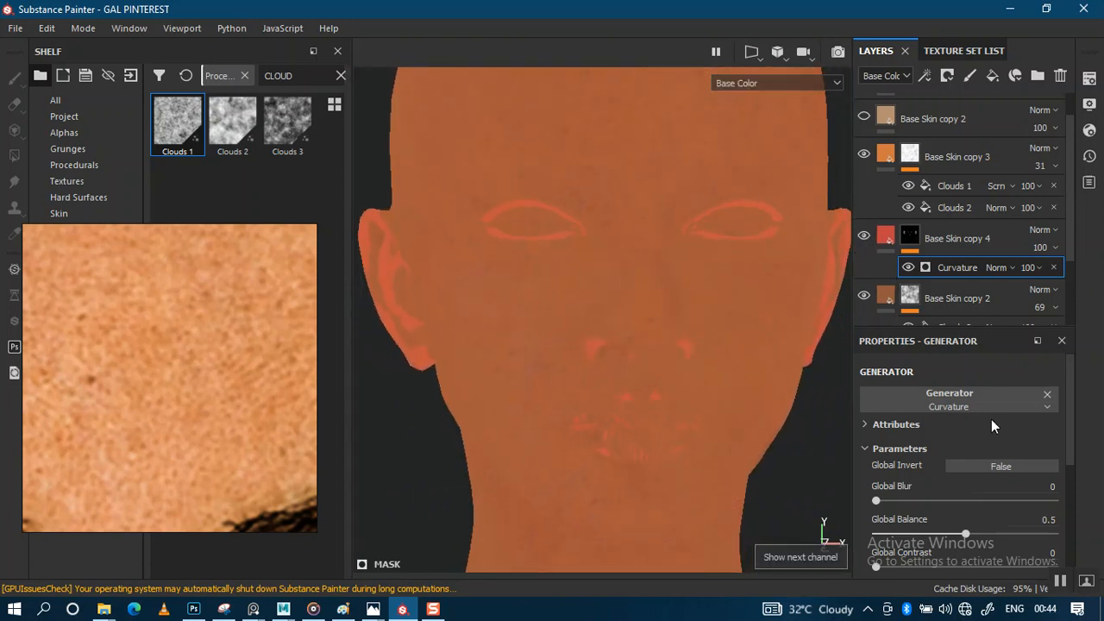
pyautogui.moveTo(1076, 438); pyautogui.dragTo(1075, 525)
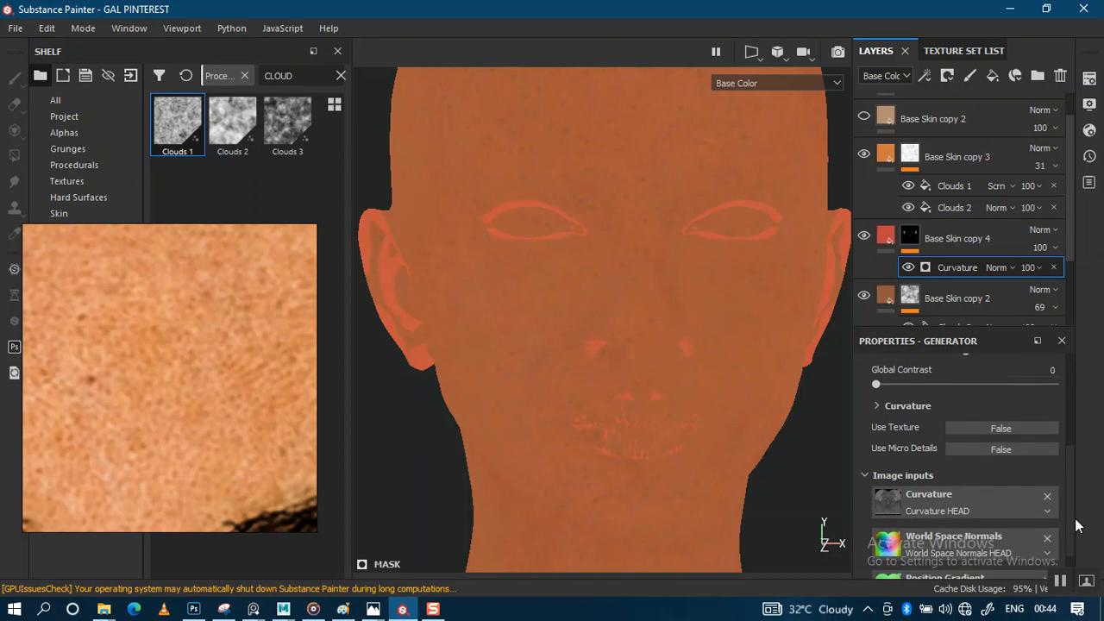
pyautogui.click(878, 407)
pyautogui.click(996, 452)
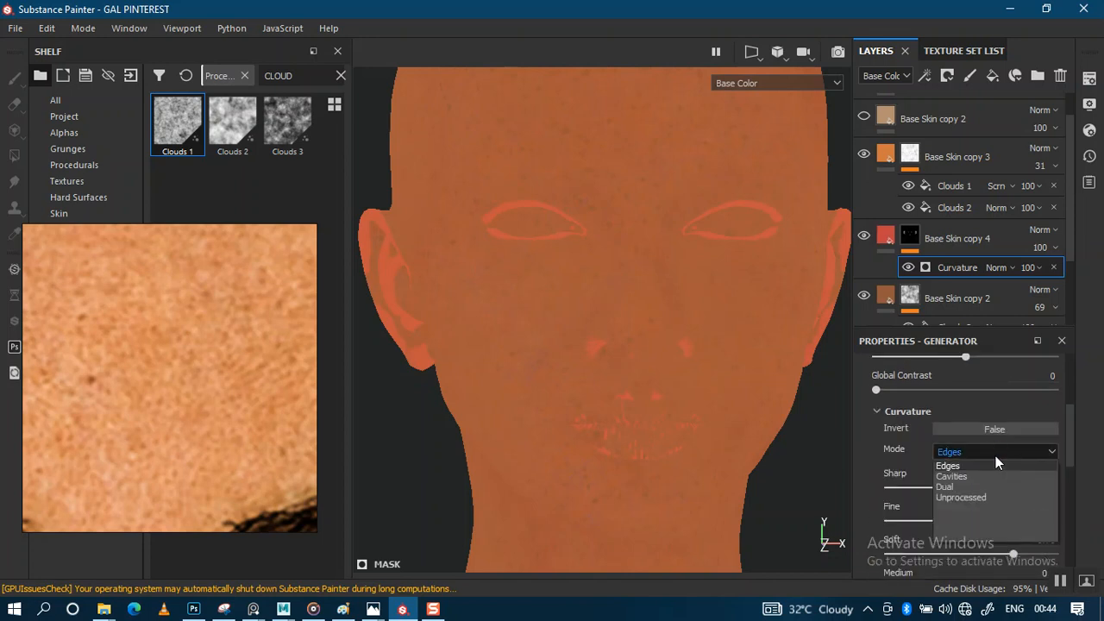
pyautogui.click(911, 433)
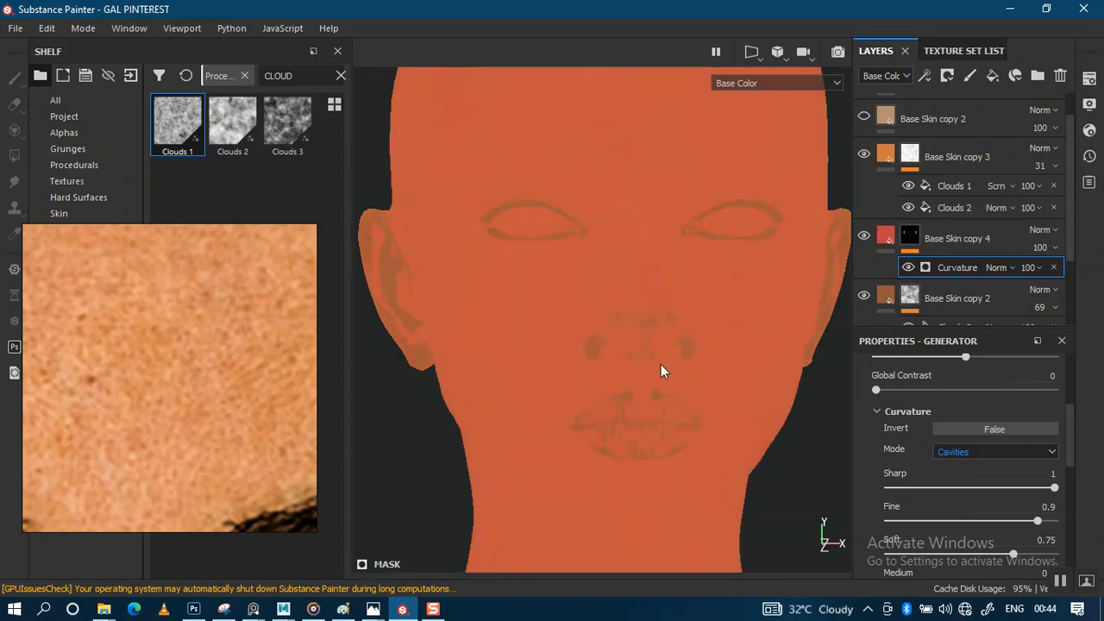
# Examine the cavity coloring on the face in base color, and cycle through the channel views to the mask
pyautogui.scroll(6, 661, 371)
pyautogui.scroll(-6, 669, 425)
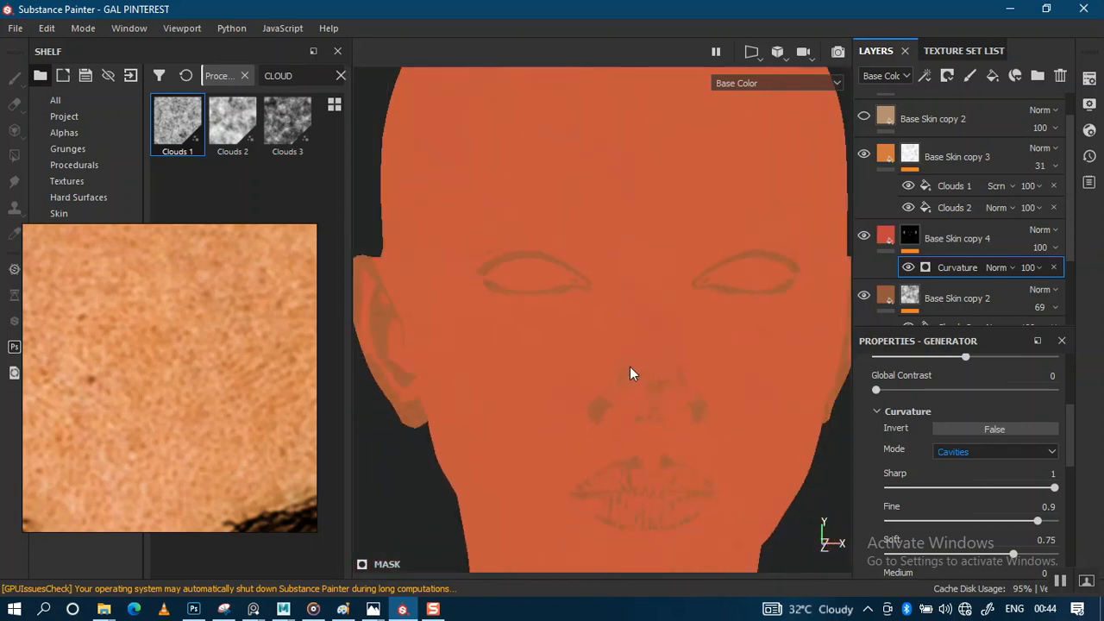
pyautogui.press('c')
pyautogui.press('c')
pyautogui.press('c')
pyautogui.press('c')
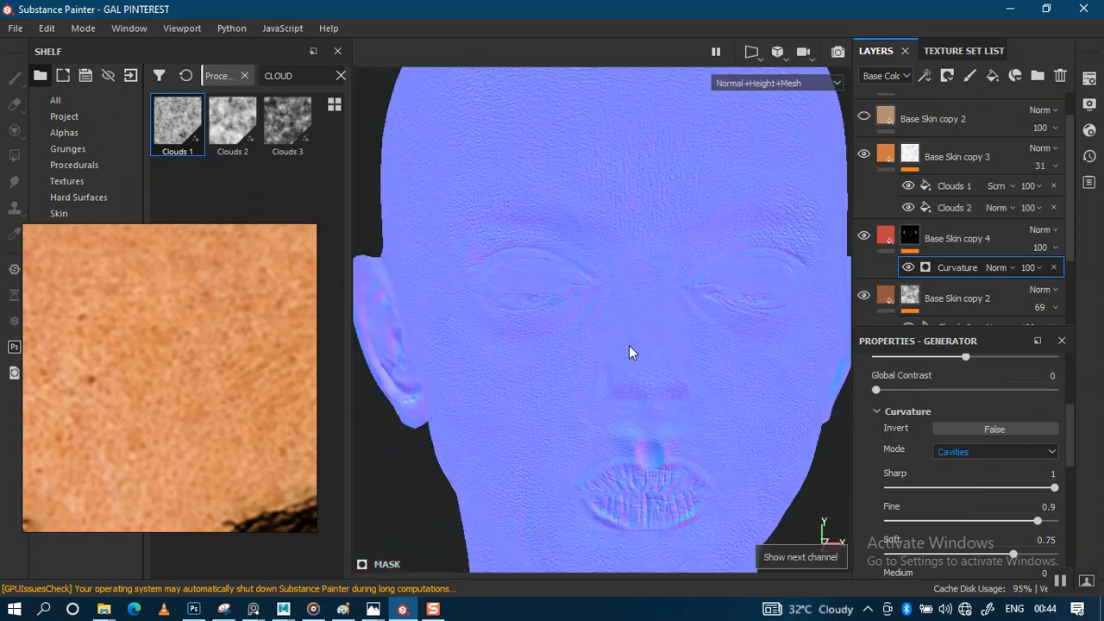
pyautogui.press('c')
pyautogui.scroll(-3, 655, 390)
pyautogui.keyDown('alt'); pyautogui.moveTo(652, 369); pyautogui.dragTo(630, 266, button='middle'); pyautogui.keyUp('alt')
pyautogui.scroll(-2, 1067, 485)
pyautogui.scroll(1, 1067, 485)
# Set the Curvature generator's Soft, Medium and Large values to 0
pyautogui.moveTo(1013, 476); pyautogui.dragTo(963, 476)
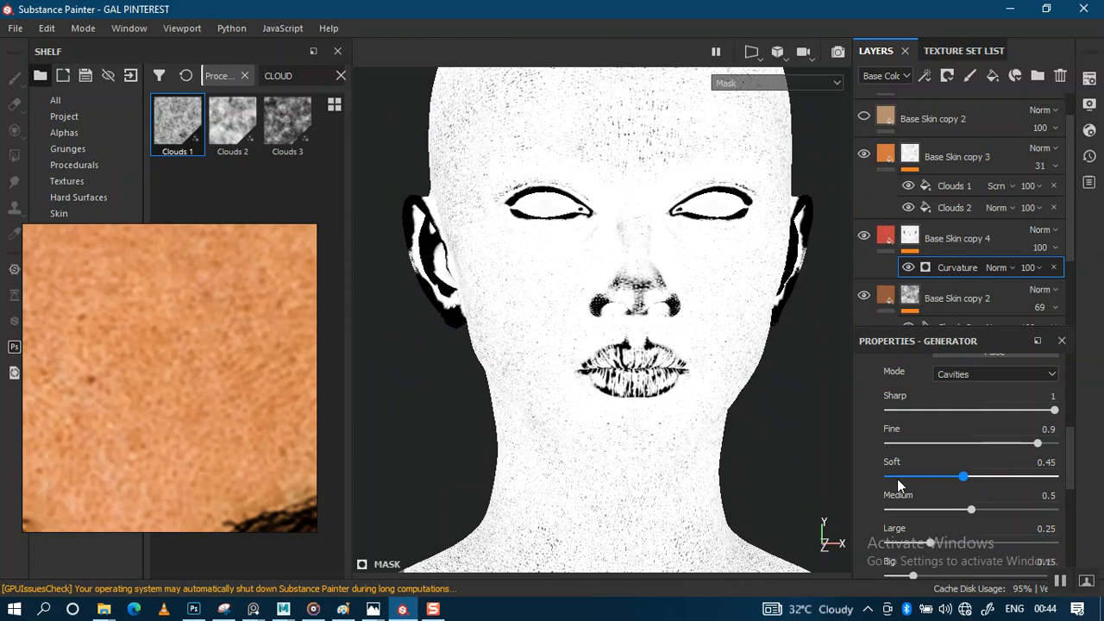
pyautogui.click(885, 478)
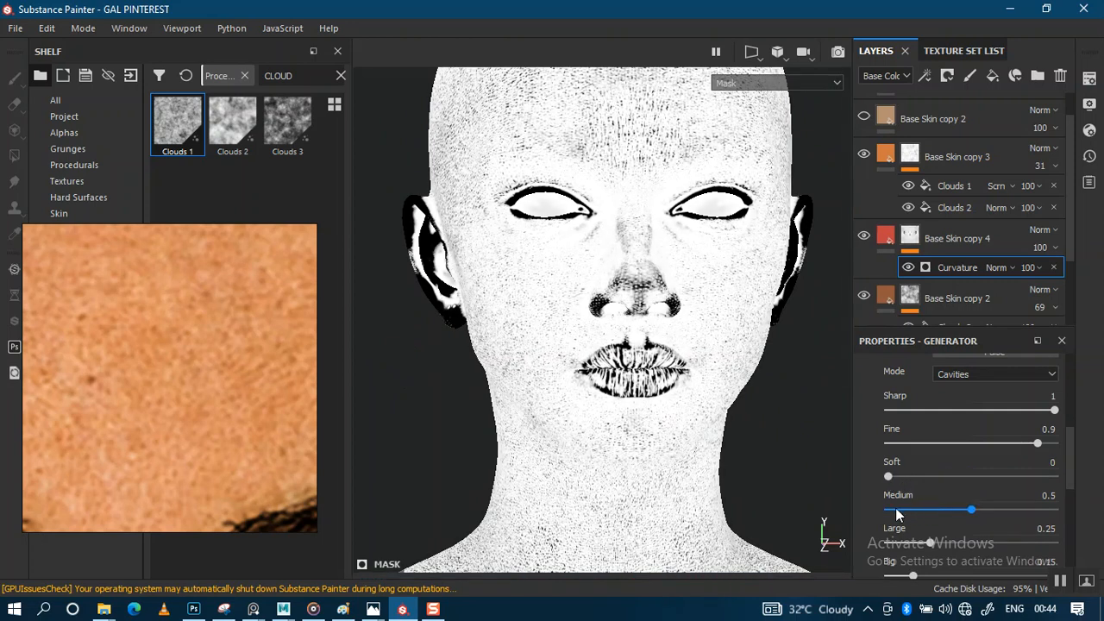
pyautogui.click(868, 508)
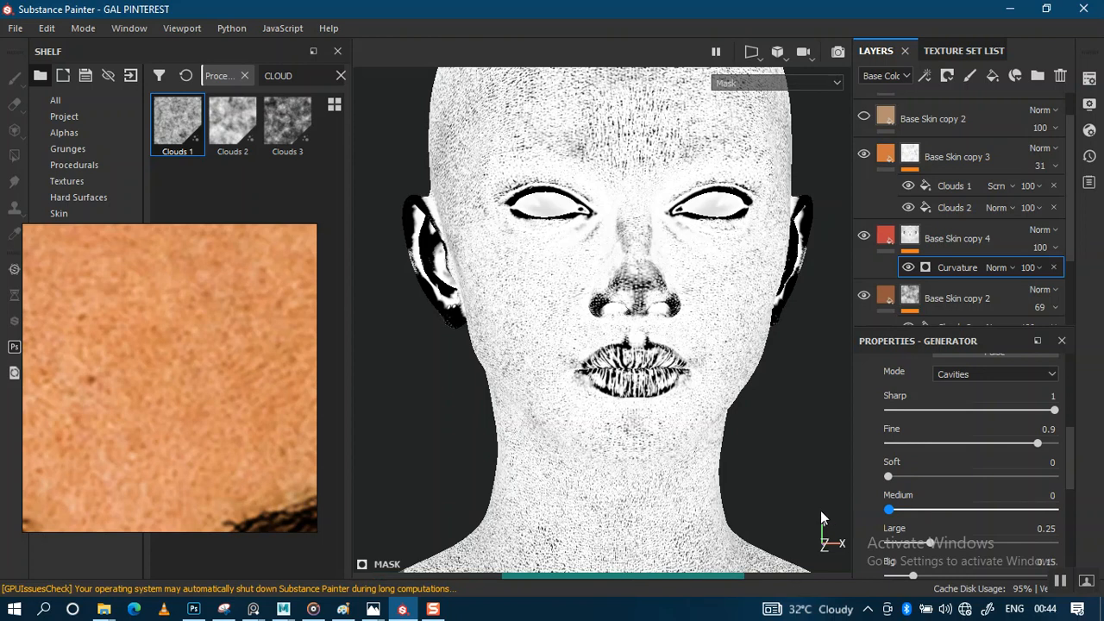
pyautogui.click(867, 544)
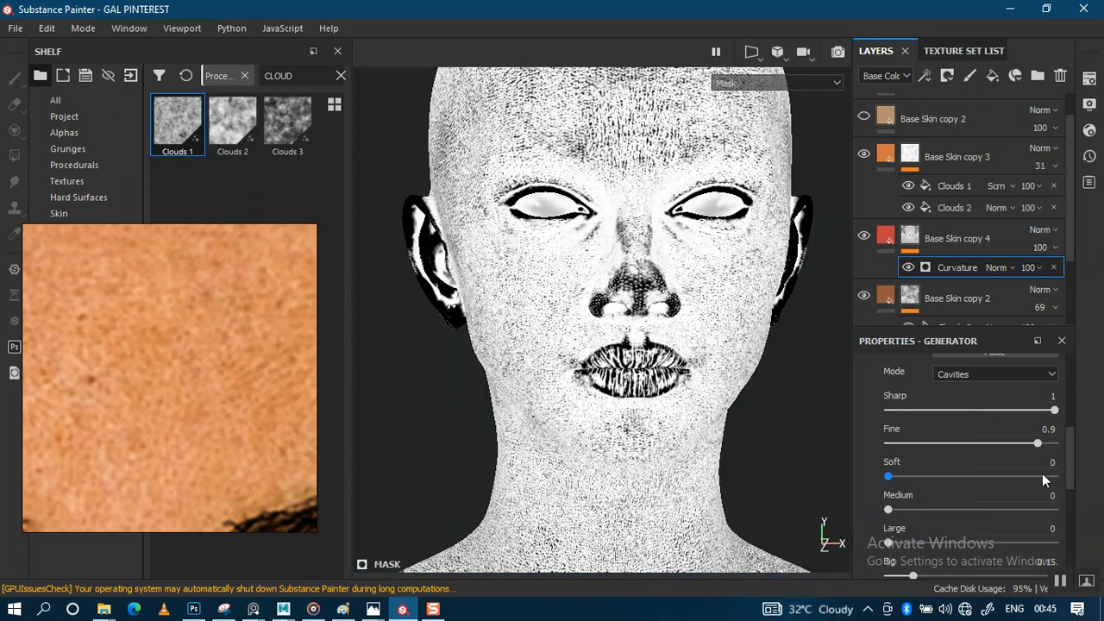
# Set the Curvature generator's Big and Huge values to 0 and lower its Brightness slightly
pyautogui.scroll(-3, 1074, 500)
pyautogui.scroll(4, 1070, 496)
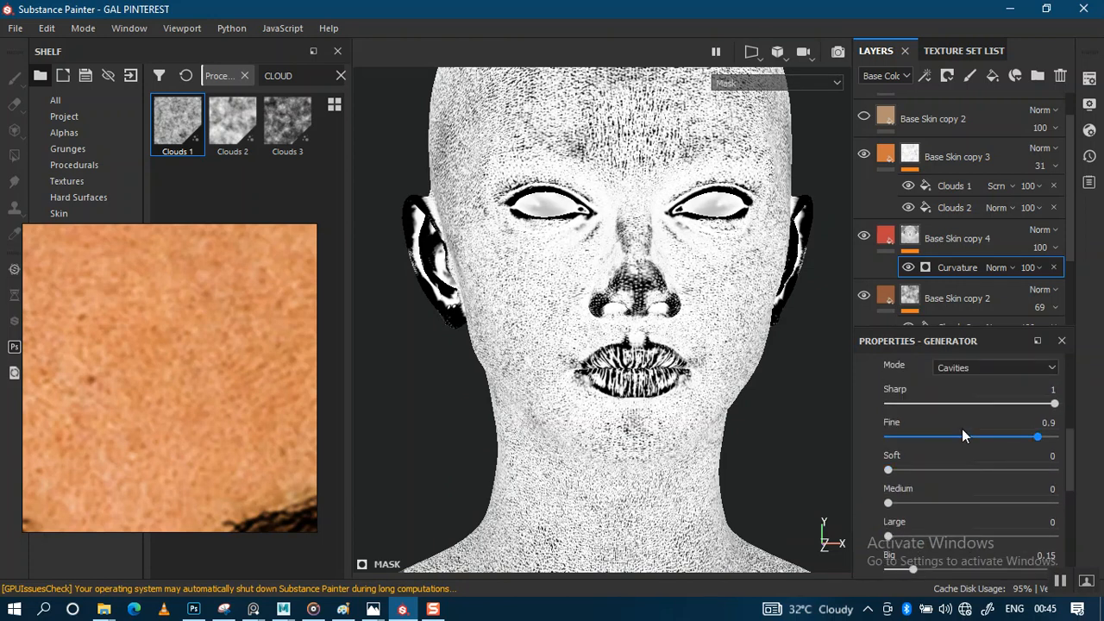
pyautogui.scroll(-3, 1070, 505)
pyautogui.scroll(-3, 1070, 505)
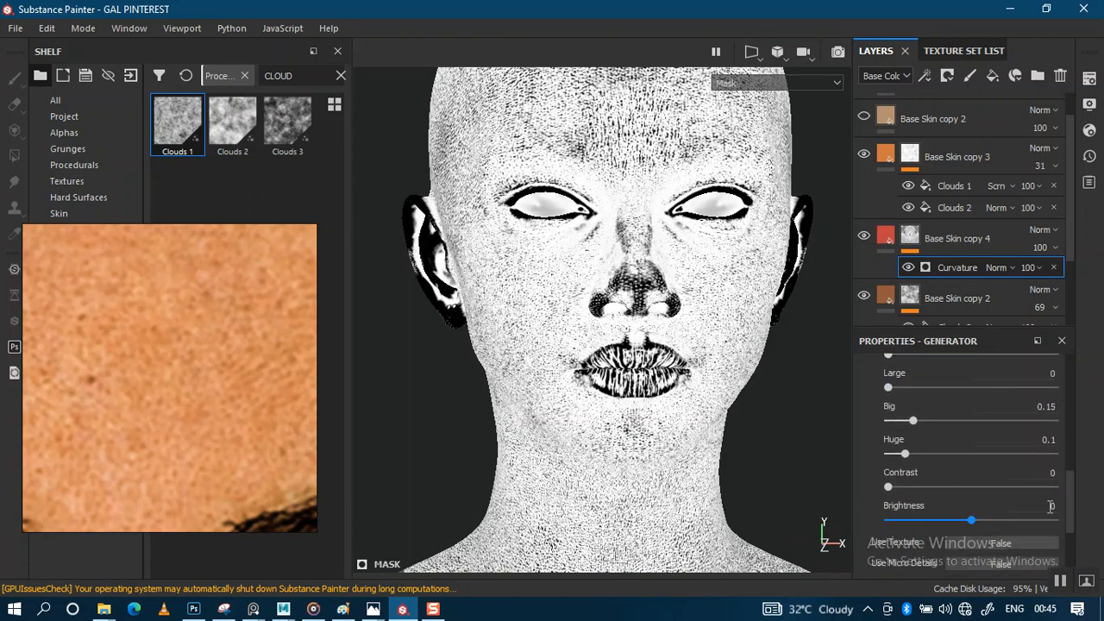
pyautogui.moveTo(908, 424); pyautogui.dragTo(858, 455)
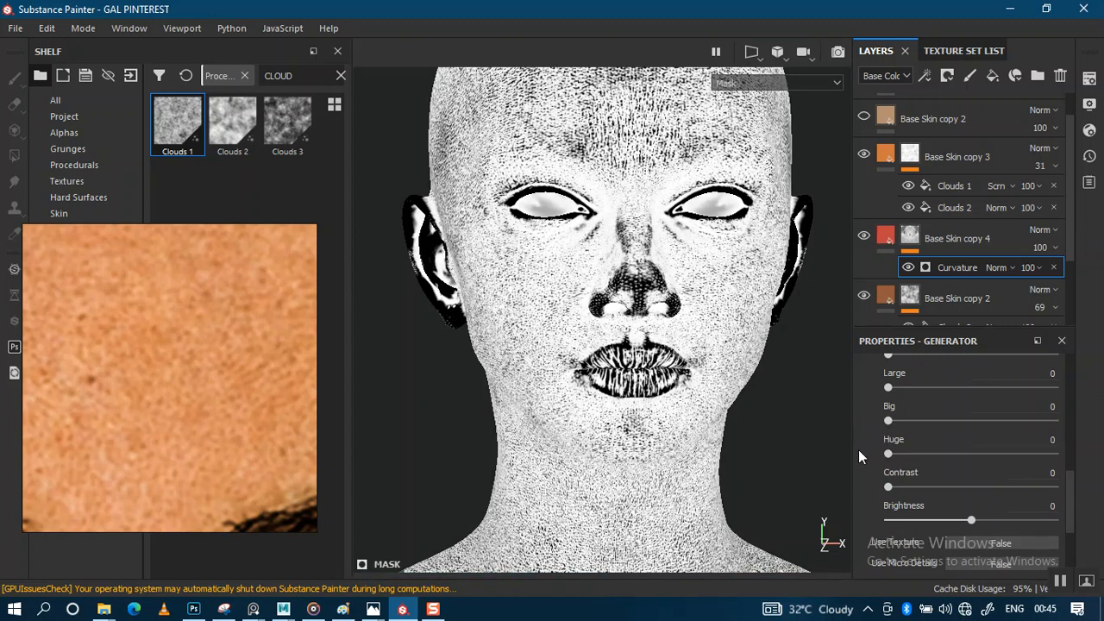
pyautogui.moveTo(964, 522)
pyautogui.mouseDown()
pyautogui.moveTo(951, 517)
pyautogui.moveTo(962, 523)
pyautogui.mouseUp()
# Try a Sharp value of 0.22, return it to 1, and set Fine to 0 so the mask keeps only the sharp pore detail
pyautogui.scroll(5, 1071, 498)
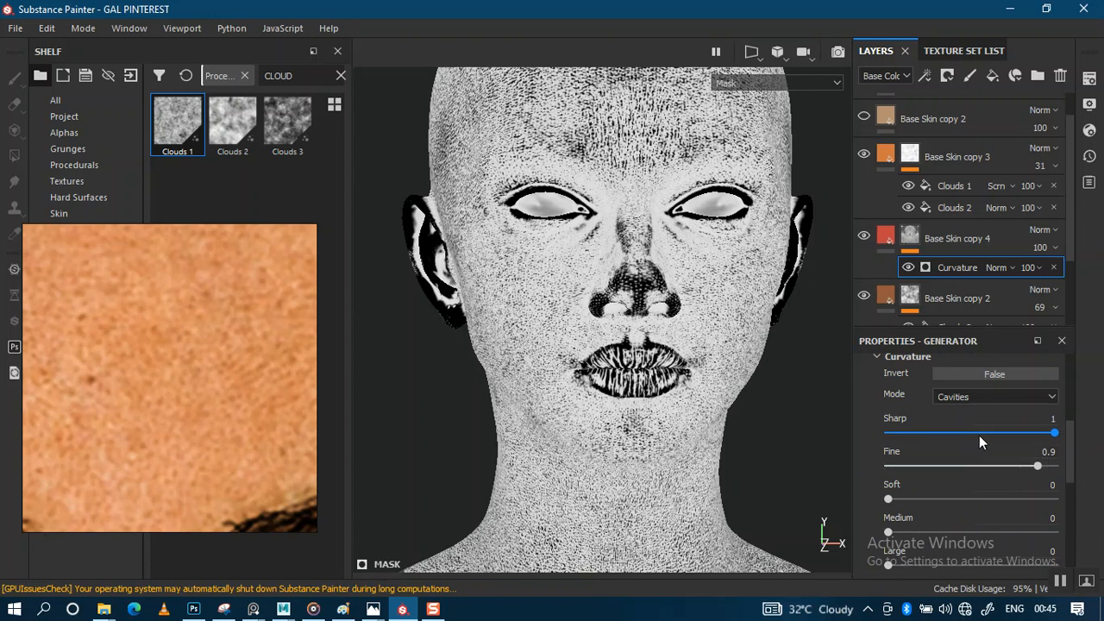
pyautogui.click(925, 434)
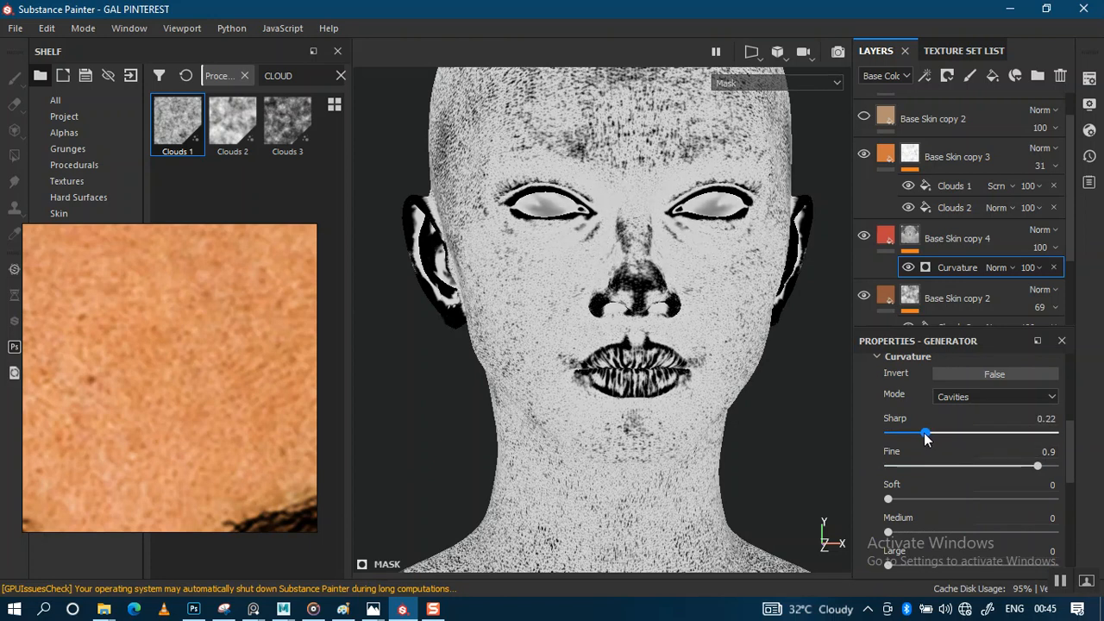
pyautogui.click(1049, 430)
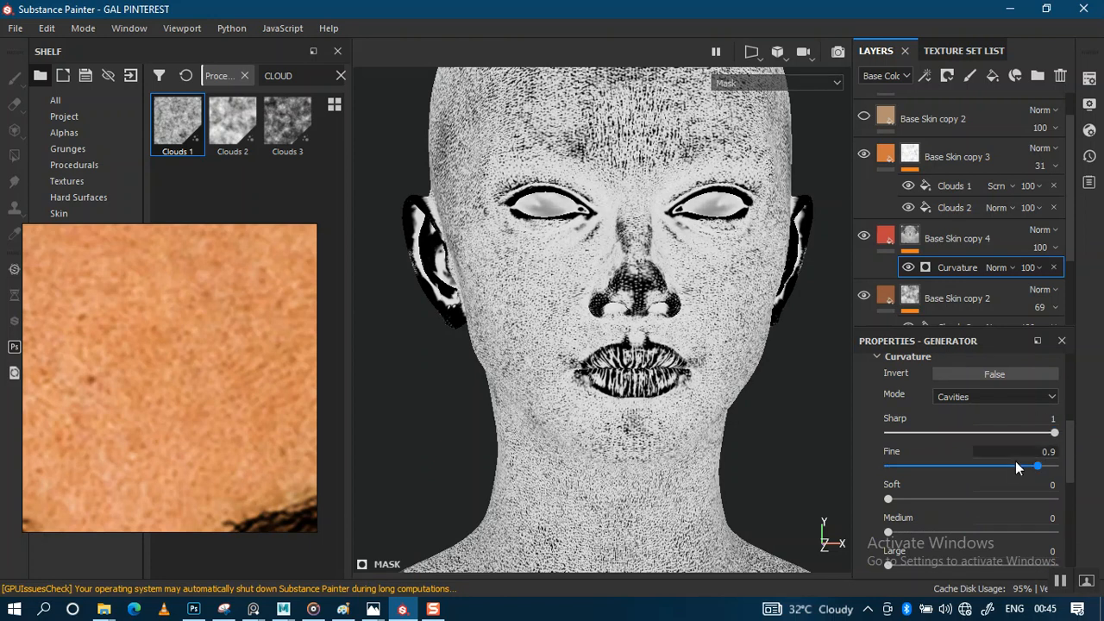
pyautogui.click(927, 467)
pyautogui.click(890, 467)
pyautogui.click(875, 466)
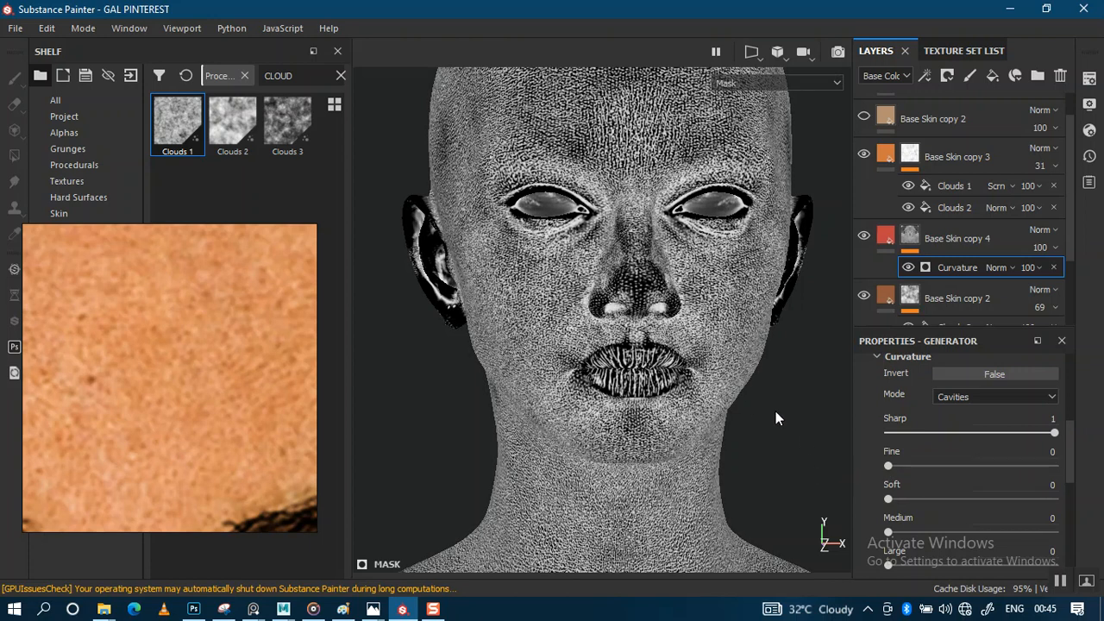
pyautogui.scroll(5, 733, 351)
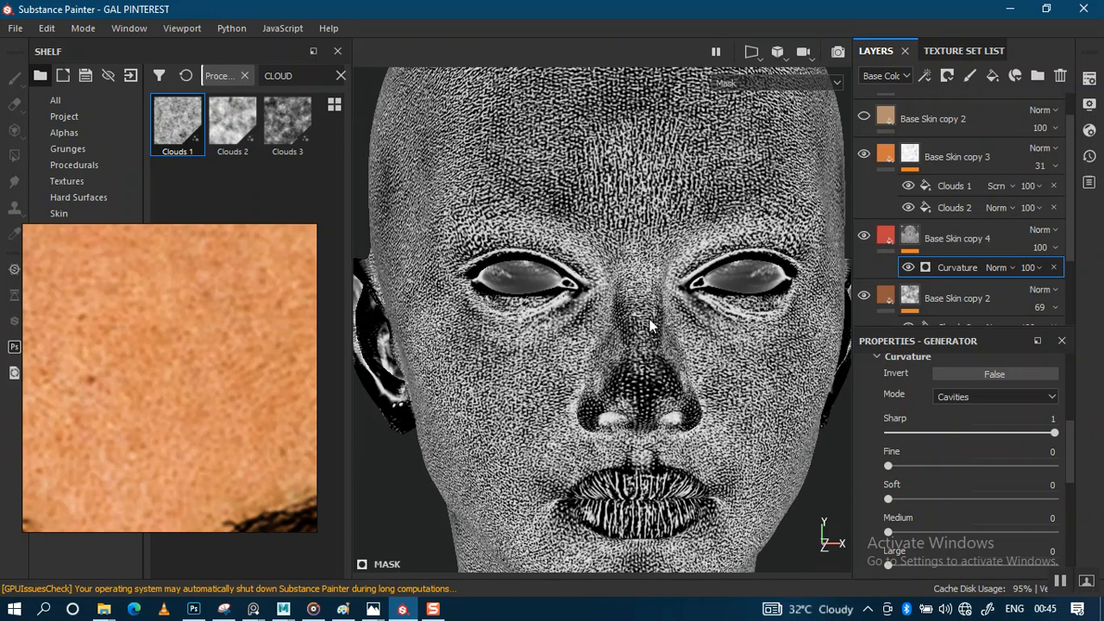
pyautogui.scroll(5, 654, 359)
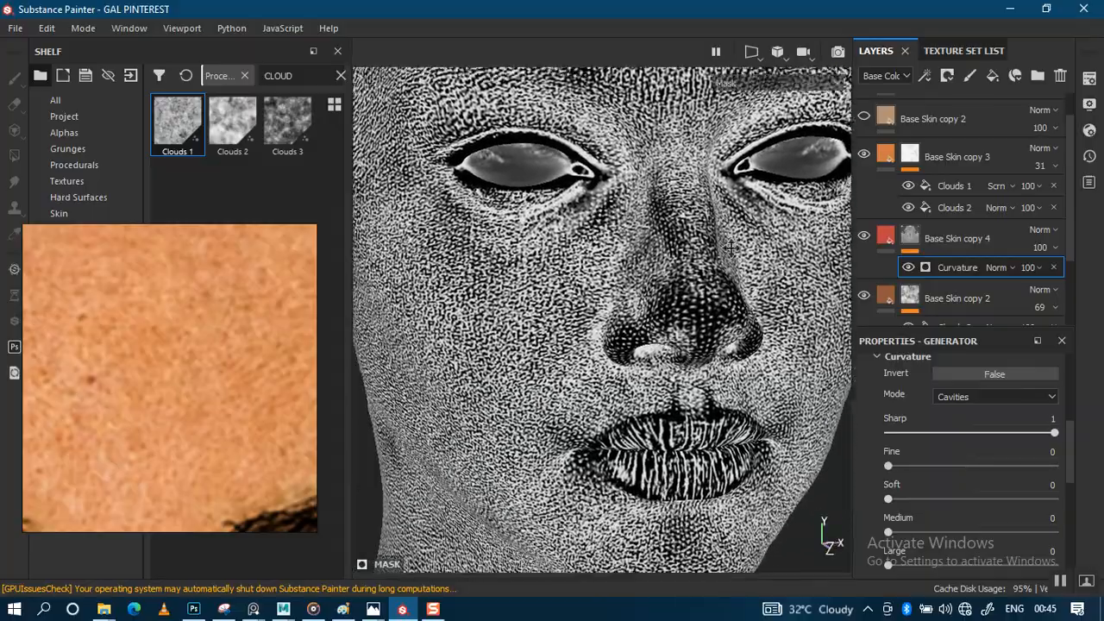
# Examine the curvature mask's pore pattern across the whole face, from the eyes and nose down to the lips and neck
pyautogui.scroll(-5, 712, 441)
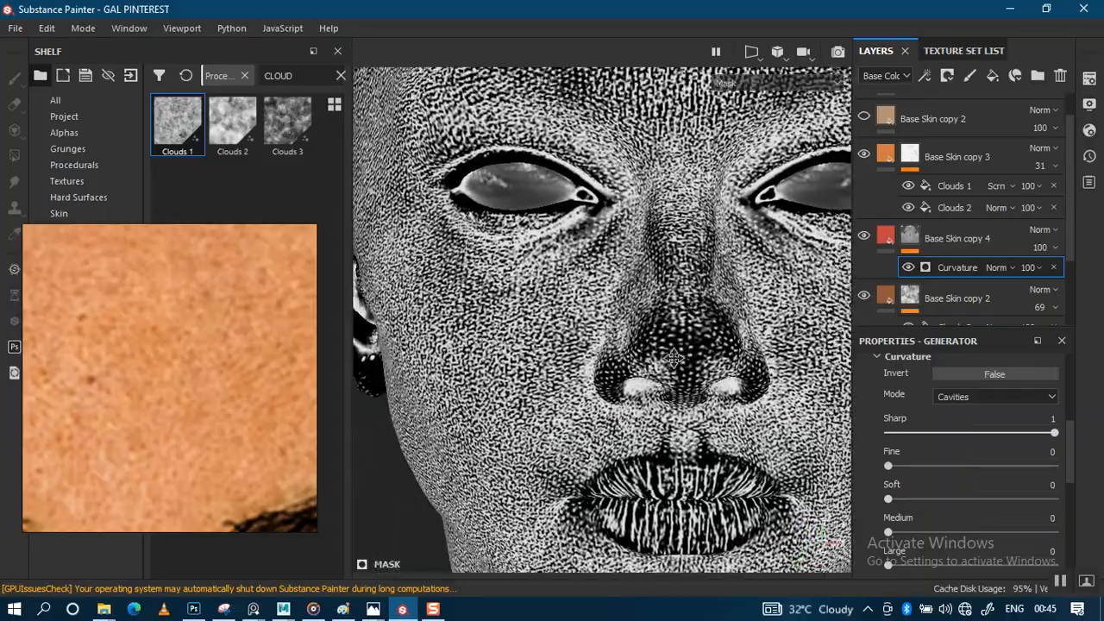
pyautogui.keyDown('alt'); pyautogui.moveTo(675, 358); pyautogui.dragTo(653, 405, button='middle'); pyautogui.keyUp('alt')
pyautogui.scroll(-3, 682, 193)
pyautogui.keyDown('alt'); pyautogui.moveTo(690, 199); pyautogui.dragTo(703, 269); pyautogui.keyUp('alt')
pyautogui.scroll(-3, 677, 394)
pyautogui.keyDown('alt'); pyautogui.moveTo(691, 483); pyautogui.dragTo(673, 328, button='middle'); pyautogui.keyUp('alt')
pyautogui.keyDown('alt'); pyautogui.moveTo(680, 334); pyautogui.dragTo(802, 334); pyautogui.keyUp('alt')
pyautogui.keyDown('alt'); pyautogui.moveTo(676, 369); pyautogui.dragTo(722, 323, button='middle'); pyautogui.keyUp('alt')
pyautogui.keyDown('alt'); pyautogui.moveTo(722, 322); pyautogui.dragTo(690, 526, button='right'); pyautogui.keyUp('alt')
pyautogui.keyDown('alt'); pyautogui.moveTo(690, 526); pyautogui.dragTo(732, 466, button='middle'); pyautogui.keyUp('alt')
pyautogui.keyDown('alt'); pyautogui.moveTo(732, 466); pyautogui.dragTo(683, 394); pyautogui.keyUp('alt')
pyautogui.keyDown('alt'); pyautogui.moveTo(683, 394); pyautogui.dragTo(724, 415, button='middle'); pyautogui.keyUp('alt')
pyautogui.keyDown('alt'); pyautogui.moveTo(716, 359); pyautogui.dragTo(819, 418, button='right'); pyautogui.keyUp('alt')
# Set the Curvature generator's Global Balance to 0.2
pyautogui.moveTo(1070, 467); pyautogui.dragTo(1065, 418)
pyautogui.moveTo(967, 480); pyautogui.dragTo(911, 481)
pyautogui.scroll(-2, 672, 341)
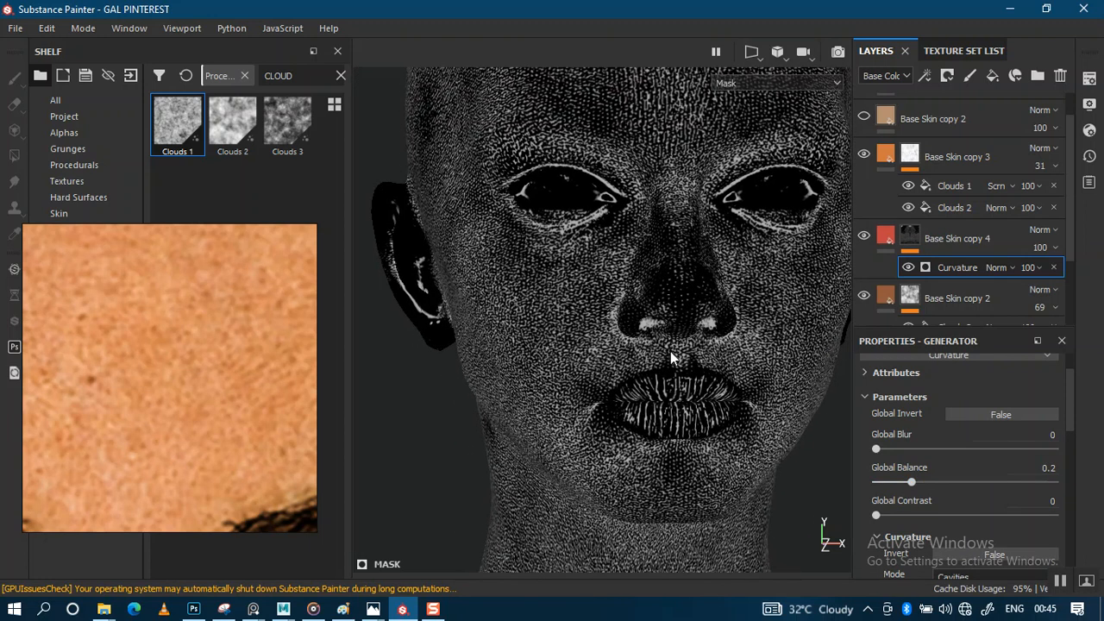
# Examine the red pore coloring on the forehead, around the eye and on the cheek, in material view and in base color
pyautogui.press('m')
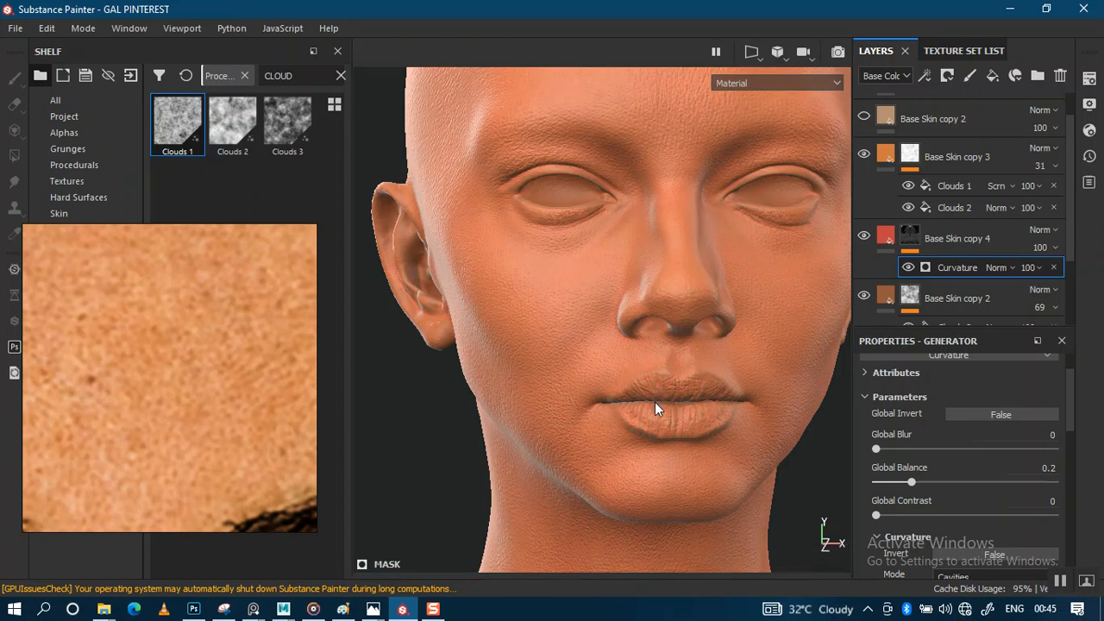
pyautogui.keyDown('alt'); pyautogui.moveTo(652, 360); pyautogui.dragTo(649, 457, button='middle'); pyautogui.keyUp('alt')
pyautogui.keyDown('alt'); pyautogui.moveTo(649, 458); pyautogui.dragTo(618, 354, button='right'); pyautogui.keyUp('alt')
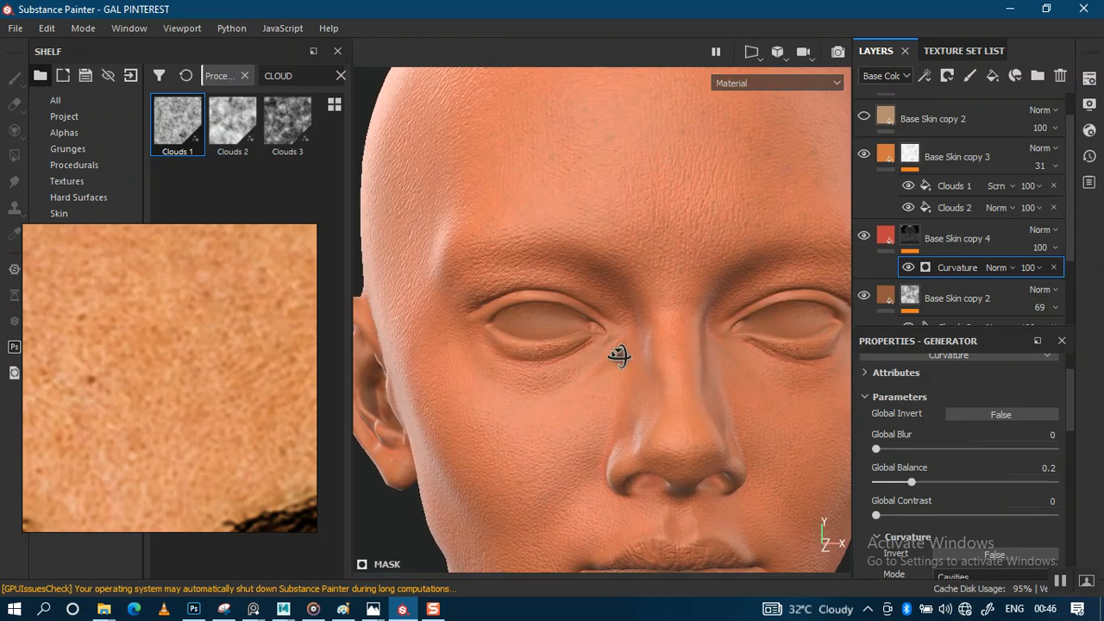
pyautogui.keyDown('alt'); pyautogui.moveTo(619, 355); pyautogui.dragTo(644, 398); pyautogui.keyUp('alt')
pyautogui.keyDown('alt'); pyautogui.moveTo(644, 398); pyautogui.dragTo(651, 348, button='middle'); pyautogui.keyUp('alt')
pyautogui.keyDown('alt'); pyautogui.moveTo(650, 348); pyautogui.dragTo(599, 374, button='right'); pyautogui.keyUp('alt')
pyautogui.keyDown('alt'); pyautogui.moveTo(599, 375); pyautogui.dragTo(628, 431); pyautogui.keyUp('alt')
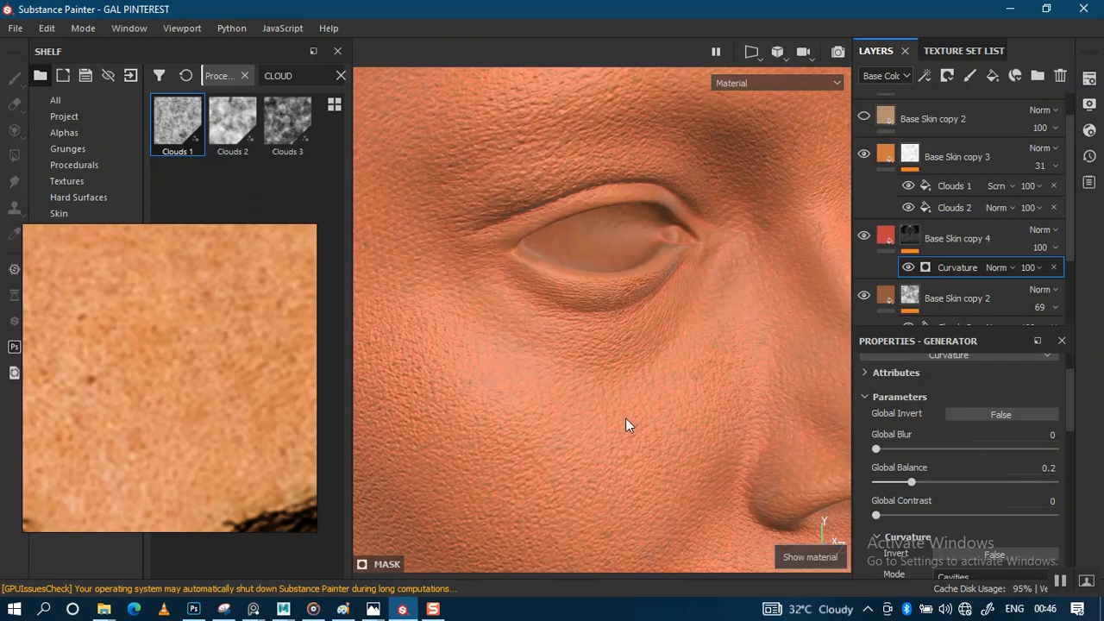
pyautogui.press('c')
pyautogui.press('c')
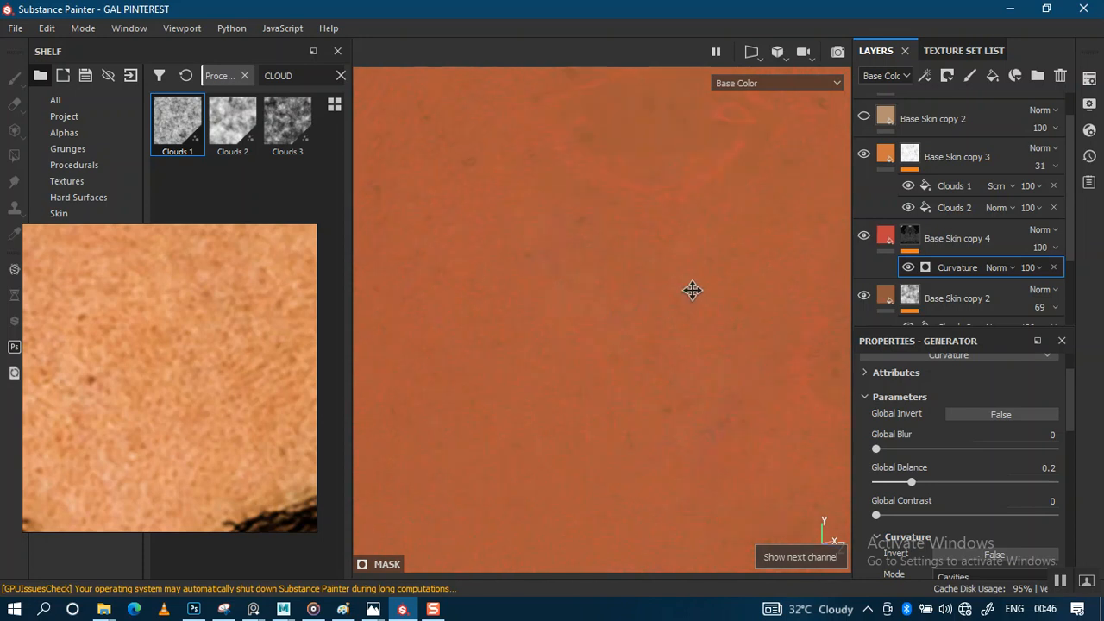
pyautogui.scroll(1, 659, 428)
pyautogui.keyDown('alt'); pyautogui.moveTo(659, 428); pyautogui.dragTo(624, 434, button='middle'); pyautogui.keyUp('alt')
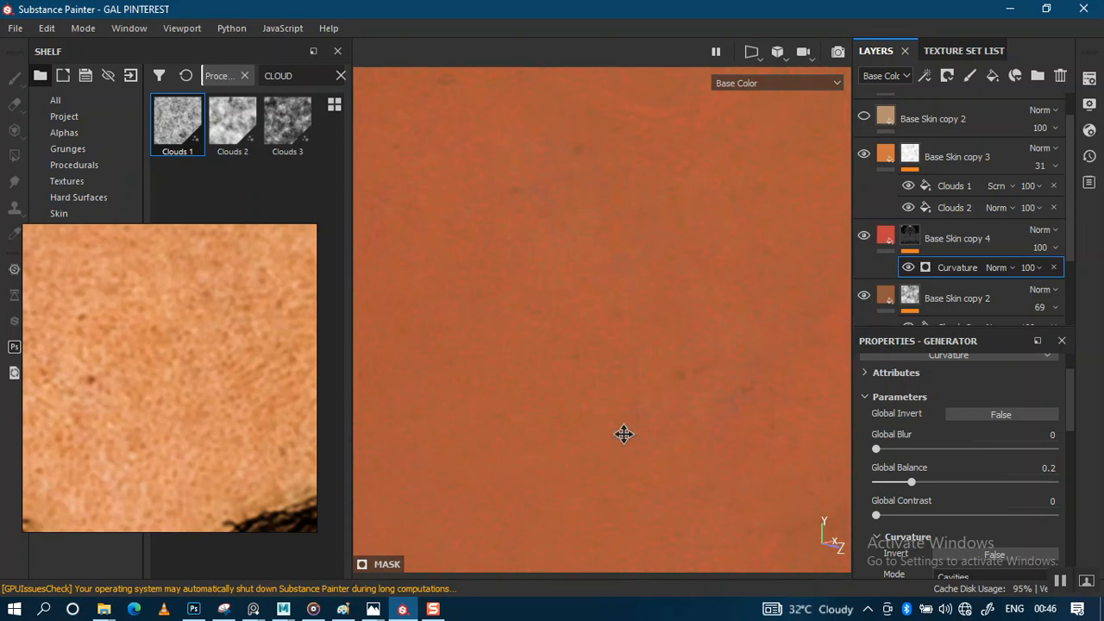
pyautogui.keyDown('alt'); pyautogui.moveTo(656, 320); pyautogui.dragTo(596, 325); pyautogui.keyUp('alt')
pyautogui.keyDown('alt'); pyautogui.moveTo(612, 336); pyautogui.dragTo(599, 391, button='middle'); pyautogui.keyUp('alt')
pyautogui.scroll(-2, 639, 342)
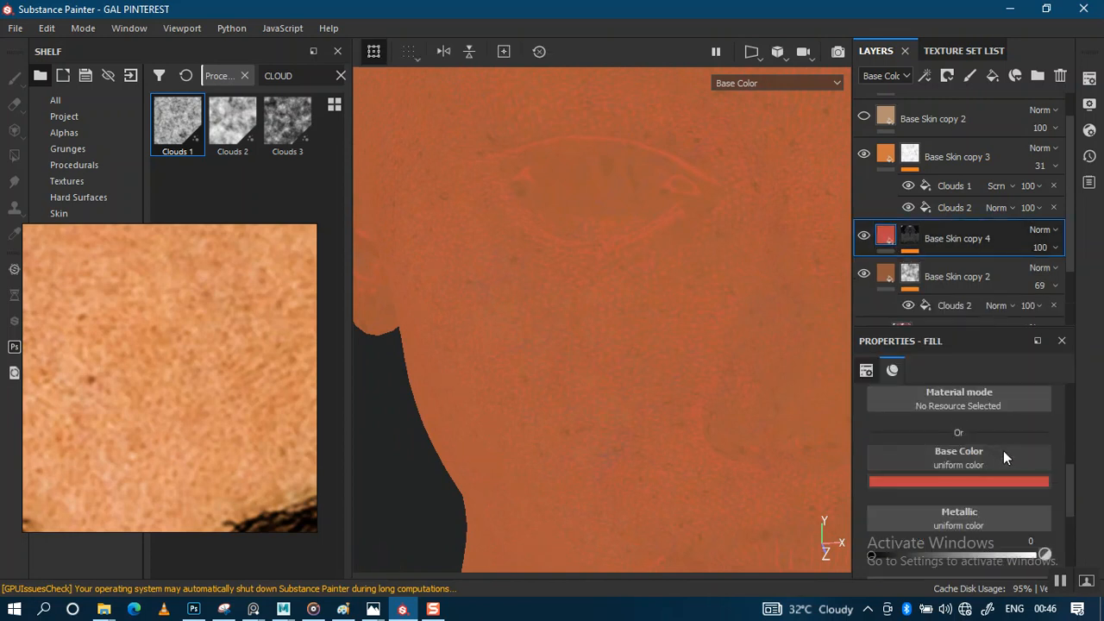
# Change the Base Skin copy 4 layer's base color to orange with a hue of 0.036, and check the face in material view
pyautogui.click(1026, 483)
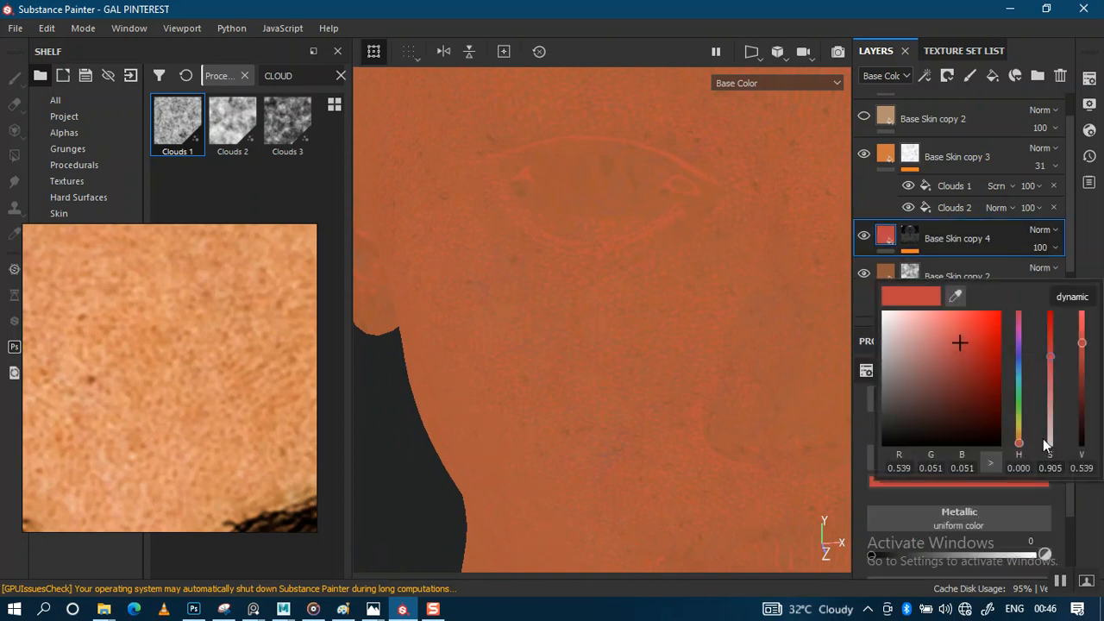
pyautogui.click(1019, 440)
pyautogui.moveTo(1019, 438); pyautogui.dragTo(1020, 446)
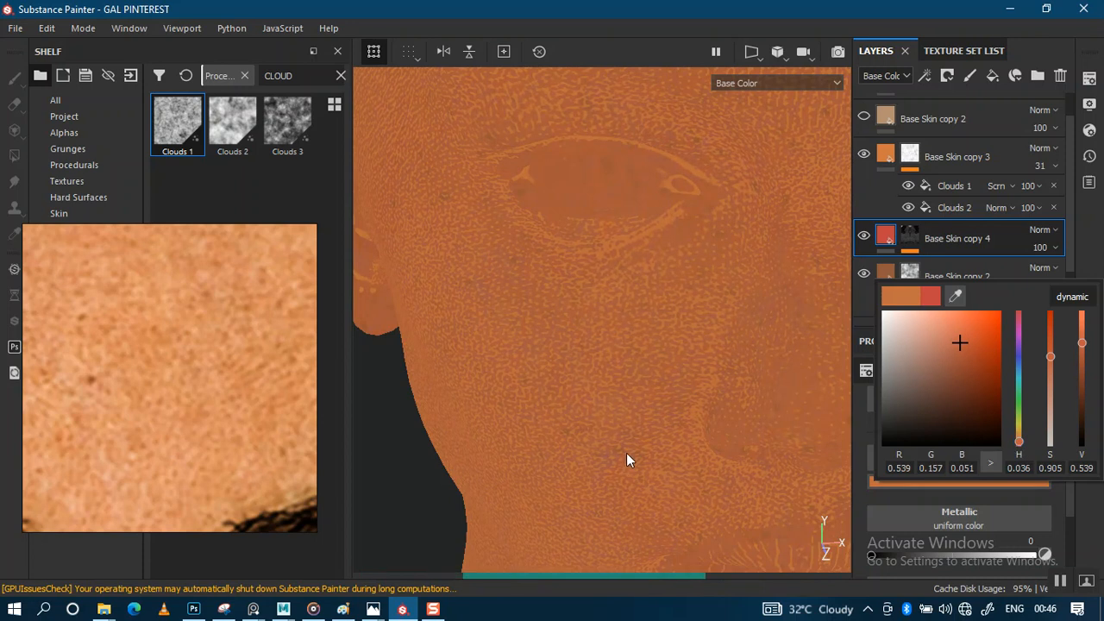
pyautogui.press('m')
pyautogui.keyDown('alt'); pyautogui.moveTo(635, 453); pyautogui.dragTo(643, 335); pyautogui.keyUp('alt')
pyautogui.click(1054, 248)
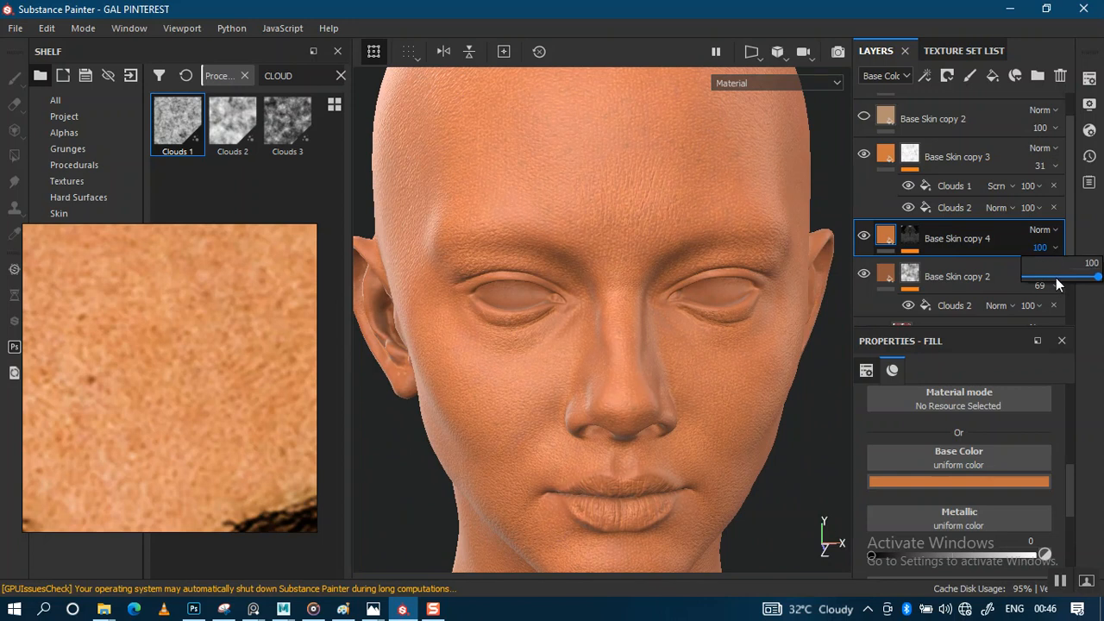
pyautogui.keyDown('alt'); pyautogui.moveTo(685, 382); pyautogui.dragTo(674, 430); pyautogui.keyUp('alt')
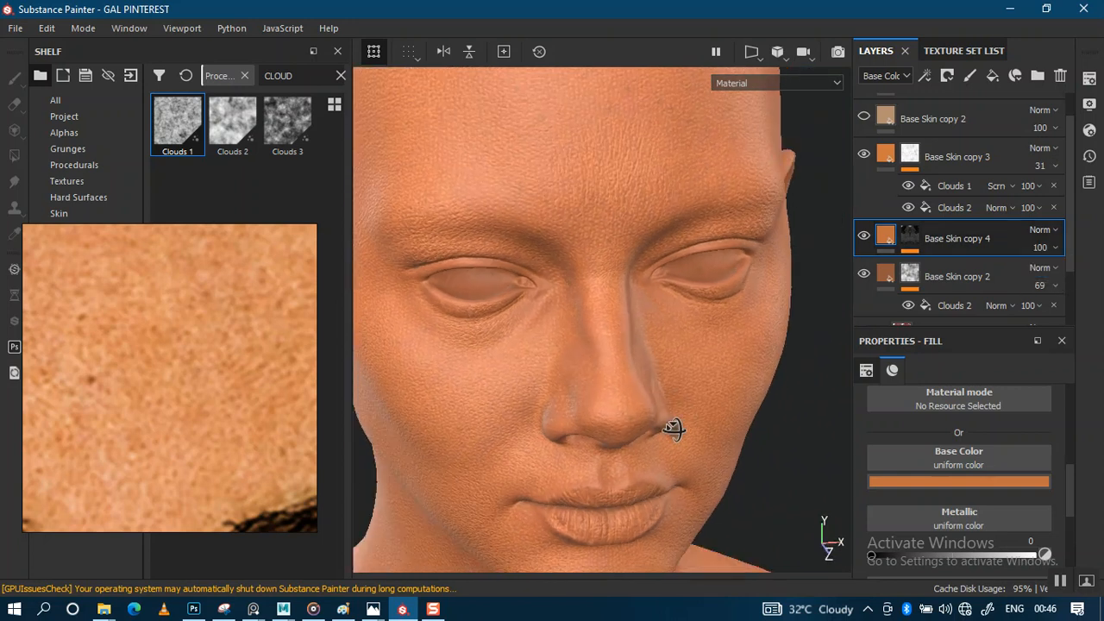
pyautogui.keyDown('alt'); pyautogui.moveTo(670, 432); pyautogui.dragTo(755, 377, button='middle'); pyautogui.keyUp('alt')
pyautogui.scroll(2, 754, 377)
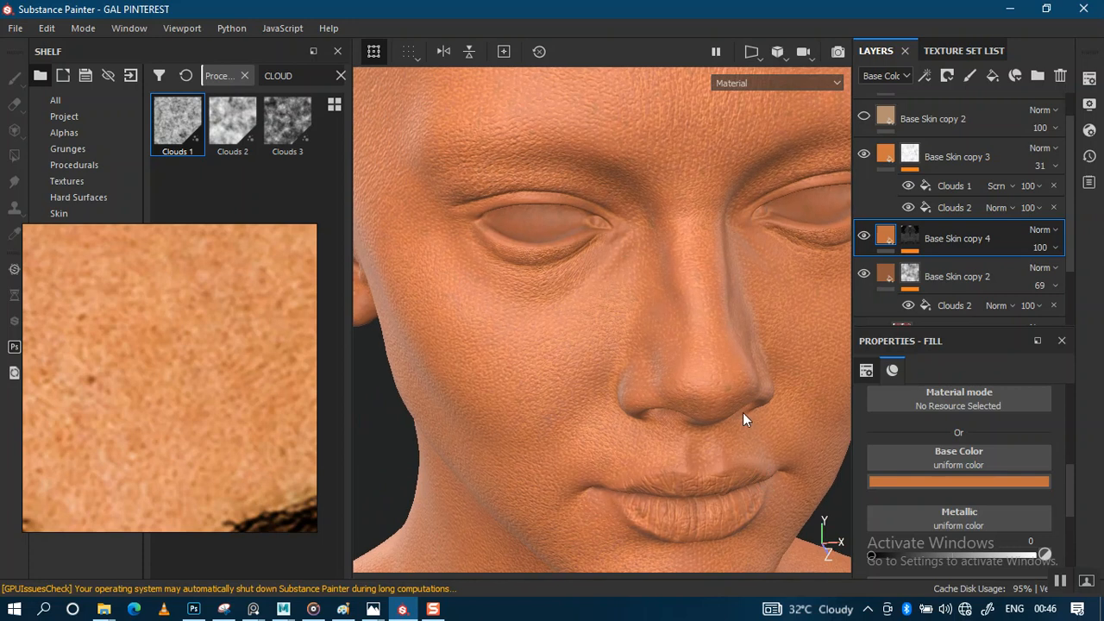
pyautogui.keyDown('alt'); pyautogui.moveTo(743, 415); pyautogui.dragTo(740, 415); pyautogui.keyUp('alt')
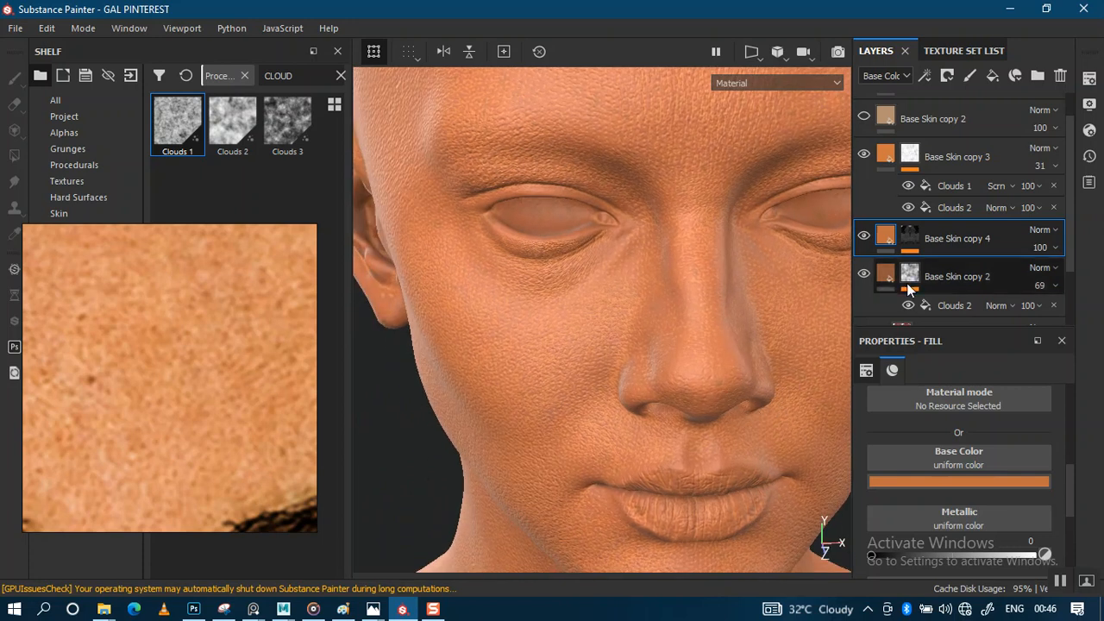
# Rename the Base Skin copy 4 layer as CURVATURE and make a hidden duplicate of it
pyautogui.doubleClick(958, 236)
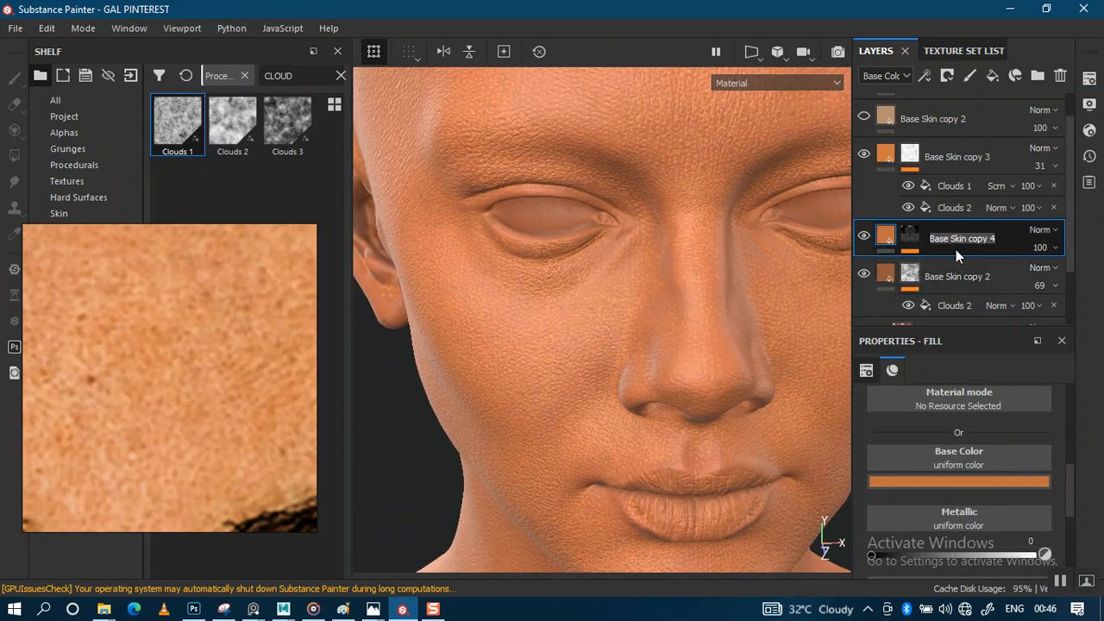
pyautogui.write('C')
pyautogui.press('Return')
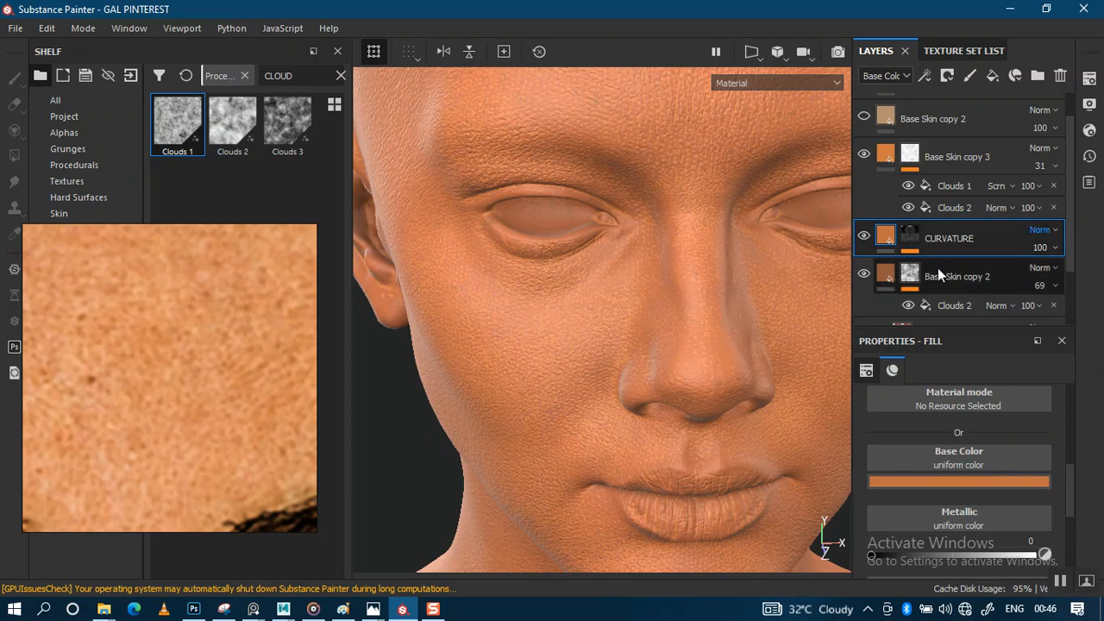
pyautogui.hotkey('ctrl', 'd')
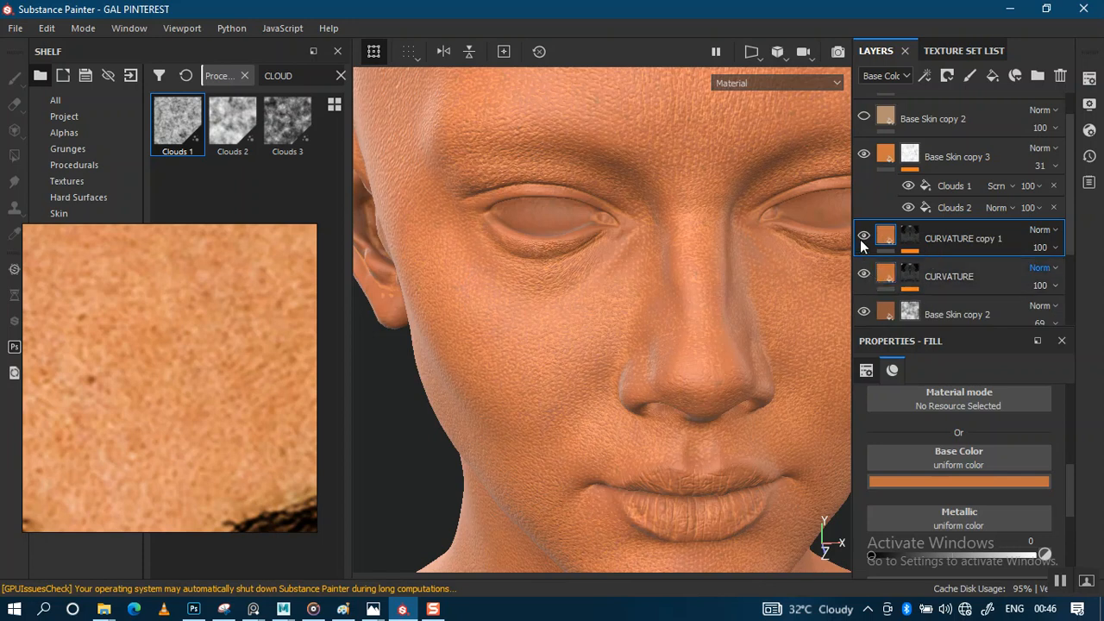
pyautogui.click(864, 235)
# Set the original CURVATURE layer's base color to red with a hue of 0
pyautogui.click(948, 278)
pyautogui.click(982, 482)
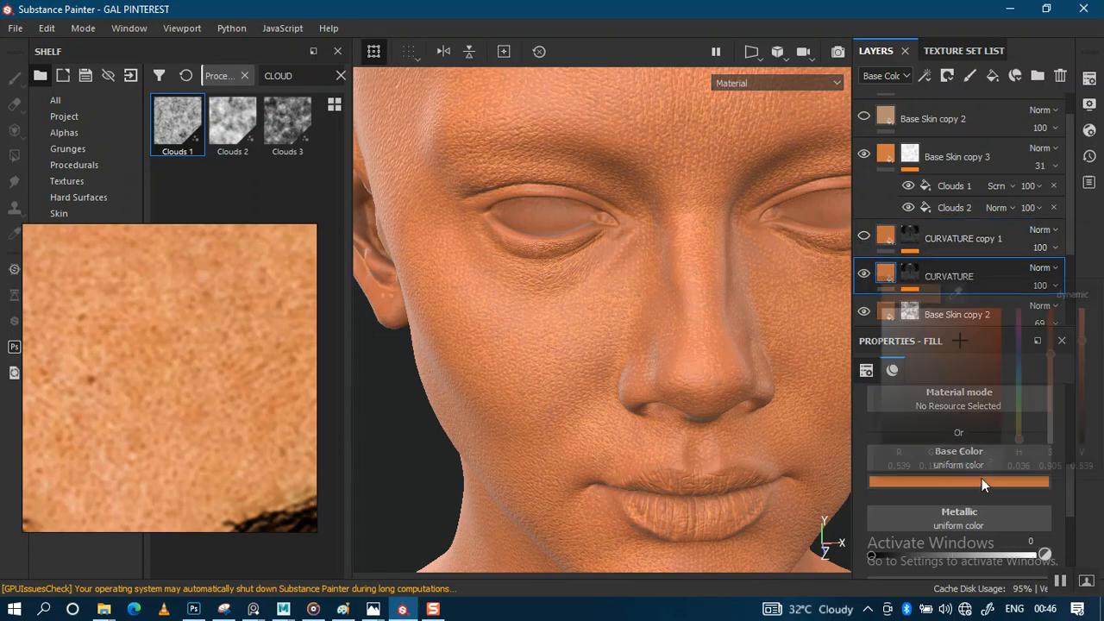
pyautogui.moveTo(1021, 442); pyautogui.dragTo(1019, 453)
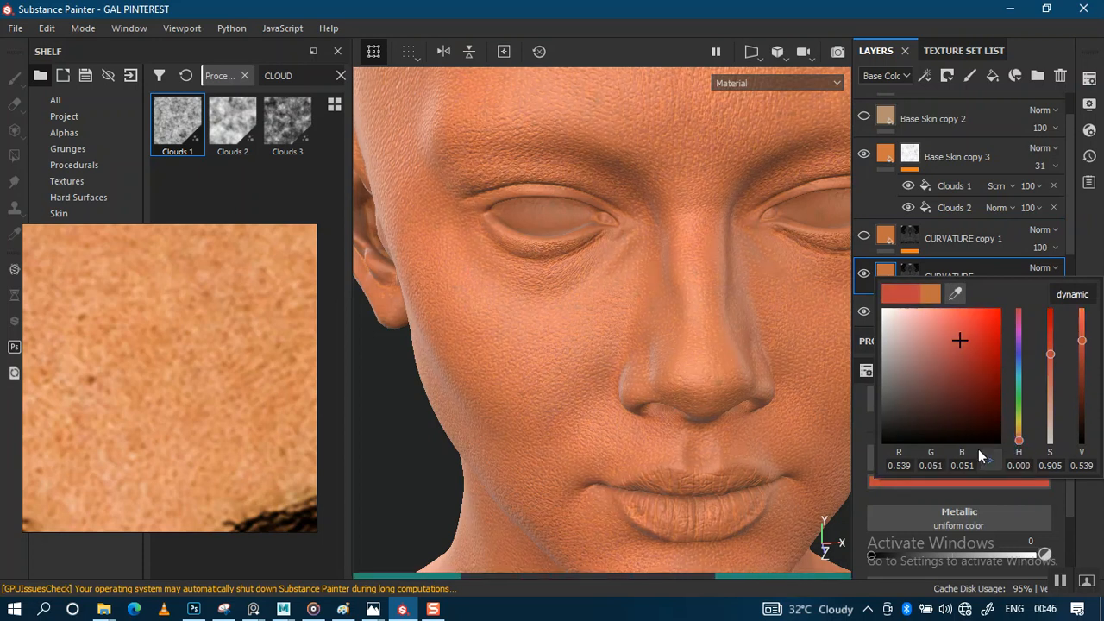
pyautogui.click(1013, 275)
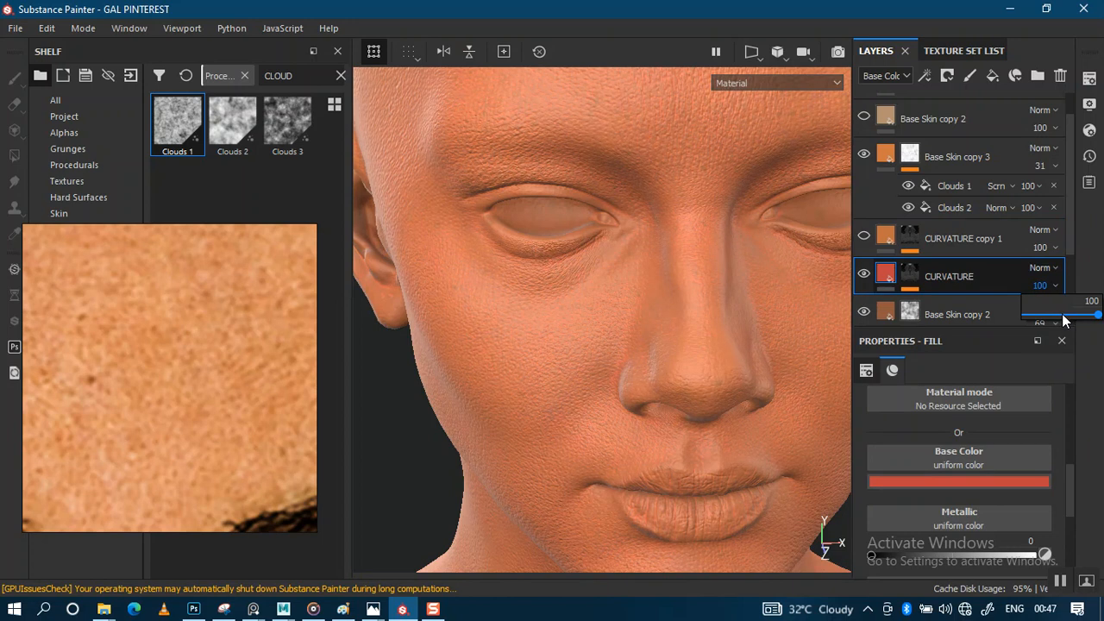
# Lower the CURVATURE layer's opacity to 53 and check the effect on the face
pyautogui.moveTo(1069, 319); pyautogui.dragTo(1065, 319)
pyautogui.keyDown('alt'); pyautogui.moveTo(583, 231); pyautogui.dragTo(607, 299, button='right'); pyautogui.keyUp('alt')
pyautogui.keyDown('alt'); pyautogui.moveTo(583, 198); pyautogui.dragTo(567, 330, button='middle'); pyautogui.keyUp('alt')
pyautogui.moveTo(604, 274)
pyautogui.keyDown('alt'); pyautogui.mouseDown()
pyautogui.moveTo(614, 287)
pyautogui.moveTo(616, 268)
pyautogui.mouseUp(); pyautogui.keyUp('alt')
pyautogui.keyDown('alt'); pyautogui.moveTo(612, 170); pyautogui.dragTo(608, 350, button='right'); pyautogui.keyUp('alt')
pyautogui.scroll(-3, 608, 349)
pyautogui.keyDown('alt'); pyautogui.moveTo(604, 346); pyautogui.dragTo(606, 294, button='middle'); pyautogui.keyUp('alt')
pyautogui.keyDown('alt'); pyautogui.moveTo(606, 293); pyautogui.dragTo(648, 299); pyautogui.keyUp('alt')
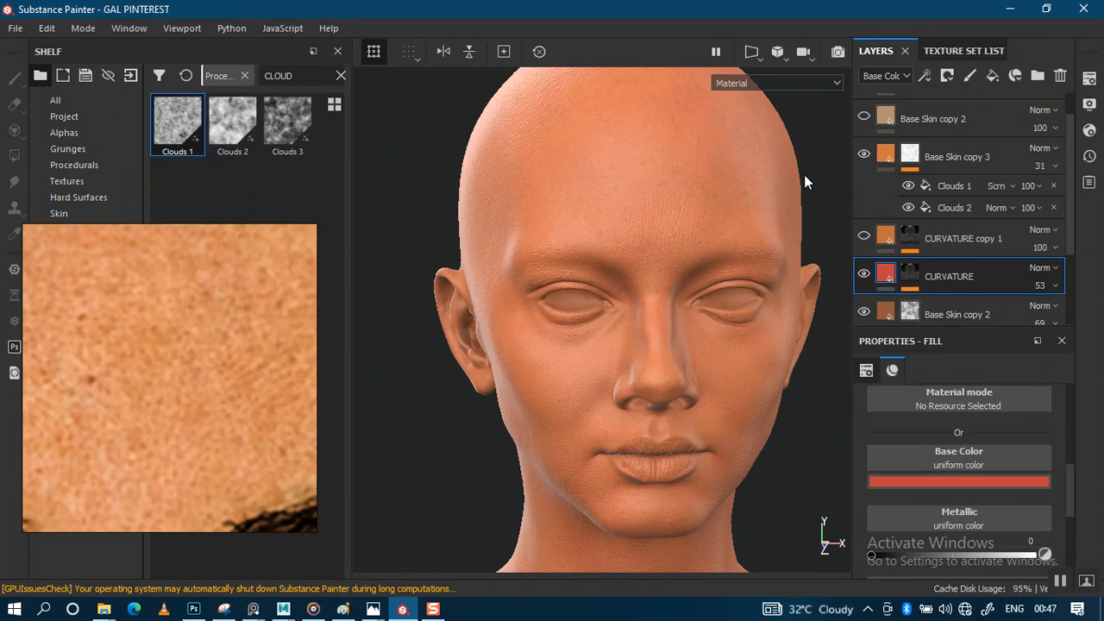
# Compare the head with the Base Skin copy 3 layer hidden and shown, from near and far
pyautogui.click(865, 157)
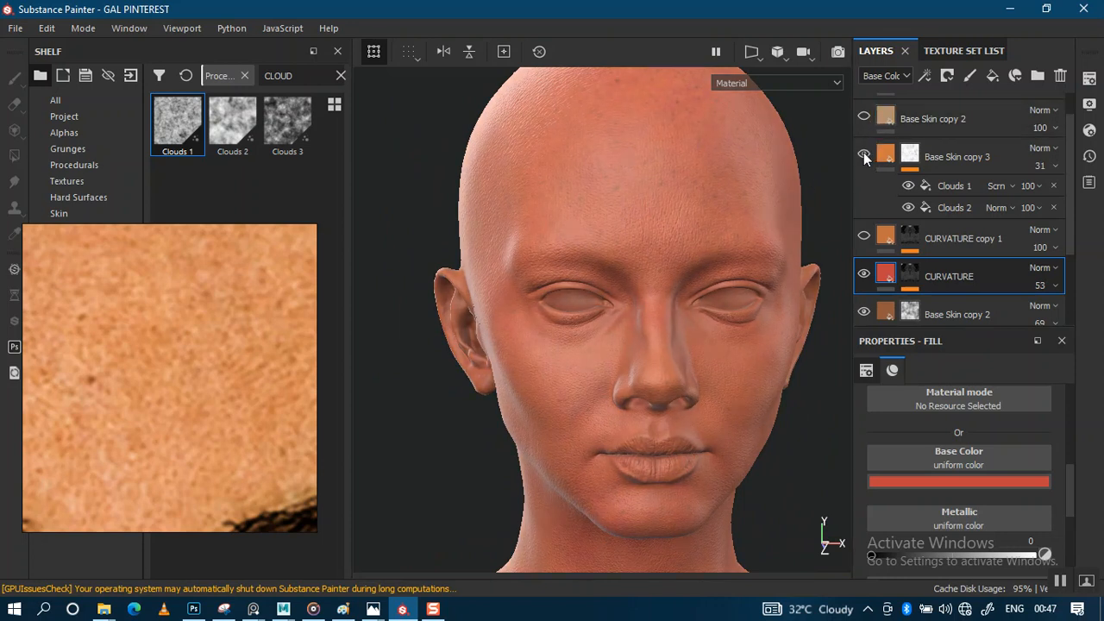
pyautogui.click(864, 156)
pyautogui.keyDown('alt'); pyautogui.moveTo(649, 368); pyautogui.dragTo(632, 218, button='right'); pyautogui.keyUp('alt')
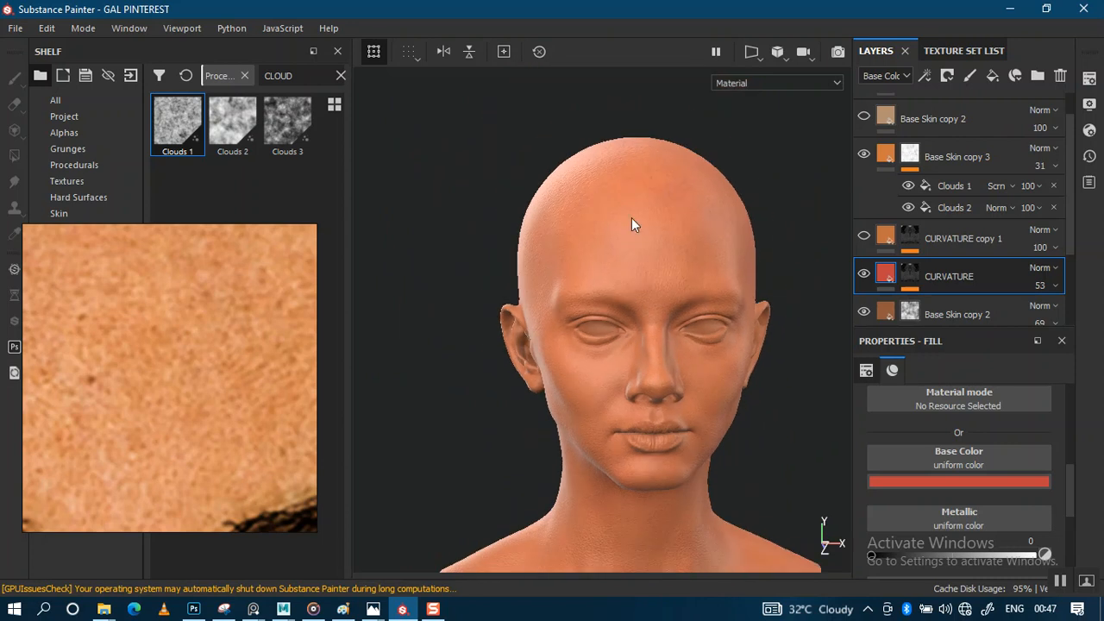
pyautogui.keyDown('alt'); pyautogui.moveTo(623, 305); pyautogui.dragTo(579, 296, button='middle'); pyautogui.keyUp('alt')
pyautogui.keyDown('alt'); pyautogui.moveTo(580, 296); pyautogui.dragTo(579, 250, button='right'); pyautogui.keyUp('alt')
pyautogui.keyDown('alt'); pyautogui.moveTo(592, 338); pyautogui.dragTo(604, 309, button='middle'); pyautogui.keyUp('alt')
pyautogui.keyDown('alt'); pyautogui.moveTo(604, 308); pyautogui.dragTo(609, 312, button='right'); pyautogui.keyUp('alt')
pyautogui.keyDown('alt'); pyautogui.moveTo(609, 312); pyautogui.dragTo(603, 313); pyautogui.keyUp('alt')
pyautogui.keyDown('alt'); pyautogui.moveTo(602, 312); pyautogui.dragTo(630, 399, button='right'); pyautogui.keyUp('alt')
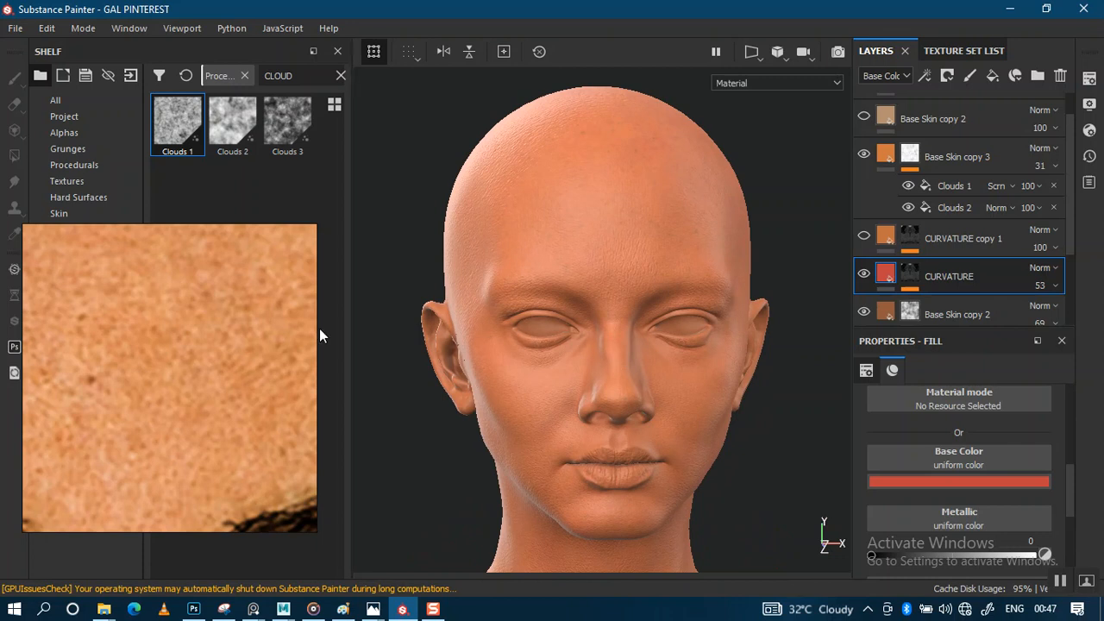
# Examine the reference photo's skin coloring up close around the nose and mouth and across the whole face
pyautogui.scroll(-6, 154, 390)
pyautogui.scroll(2, 178, 345)
pyautogui.moveTo(179, 340); pyautogui.dragTo(132, 443, button='middle')
pyautogui.scroll(5, 210, 418)
pyautogui.moveTo(164, 401); pyautogui.dragTo(220, 358, button='middle')
pyautogui.scroll(-4, 209, 381)
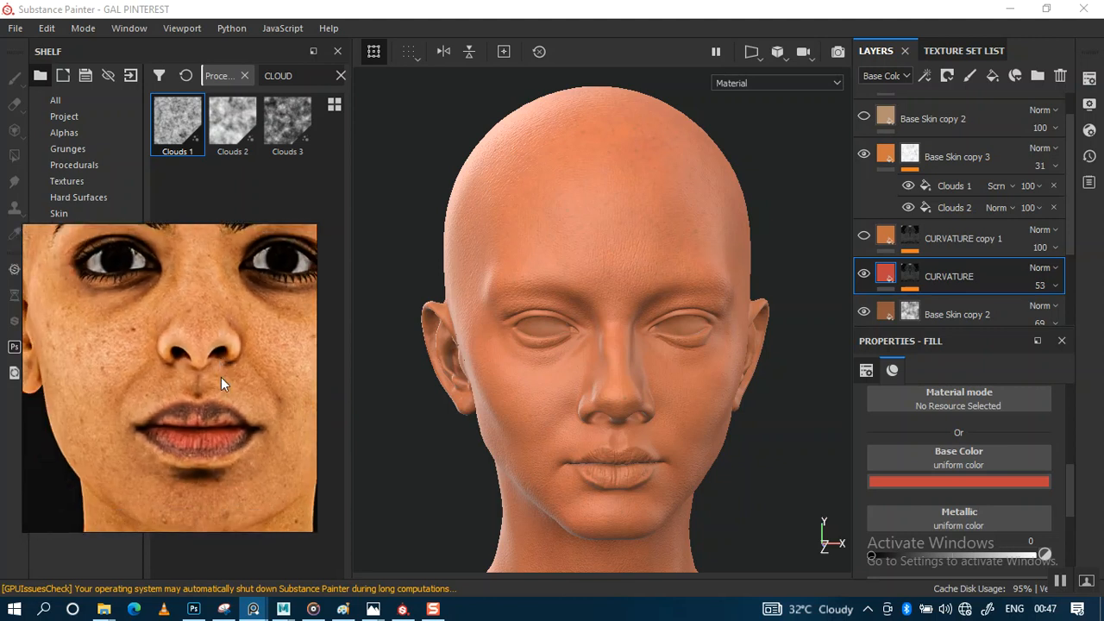
pyautogui.scroll(3, 221, 377)
pyautogui.scroll(-6, 220, 377)
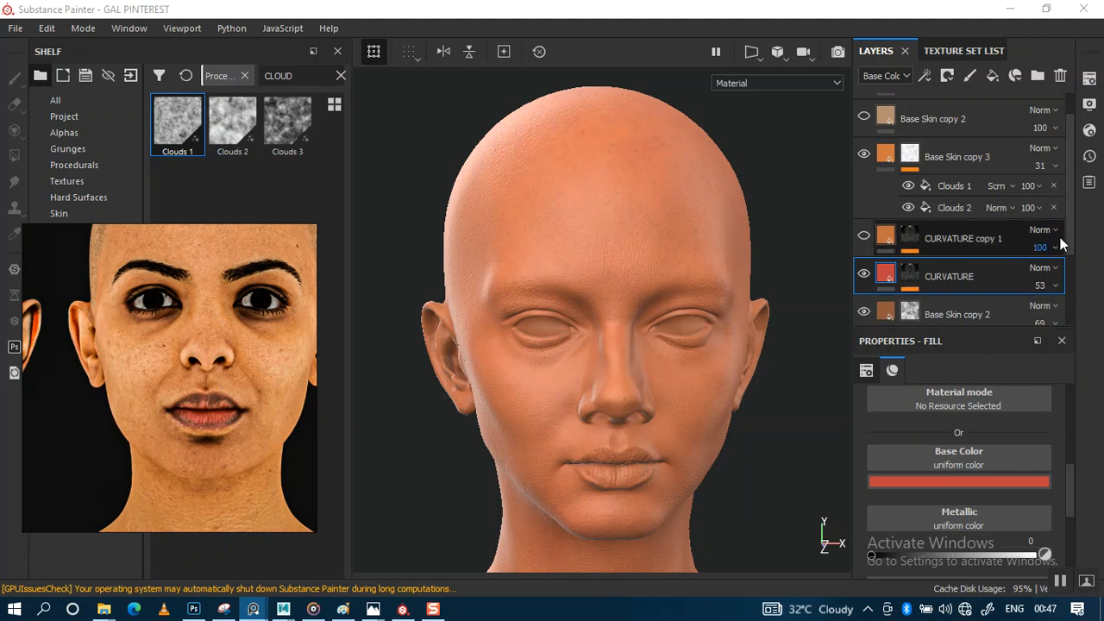
# Look through the layers inside the Skin Face folder, including AO copy 1, Skin Patches and Skin Pores
pyautogui.scroll(-3, 1035, 259)
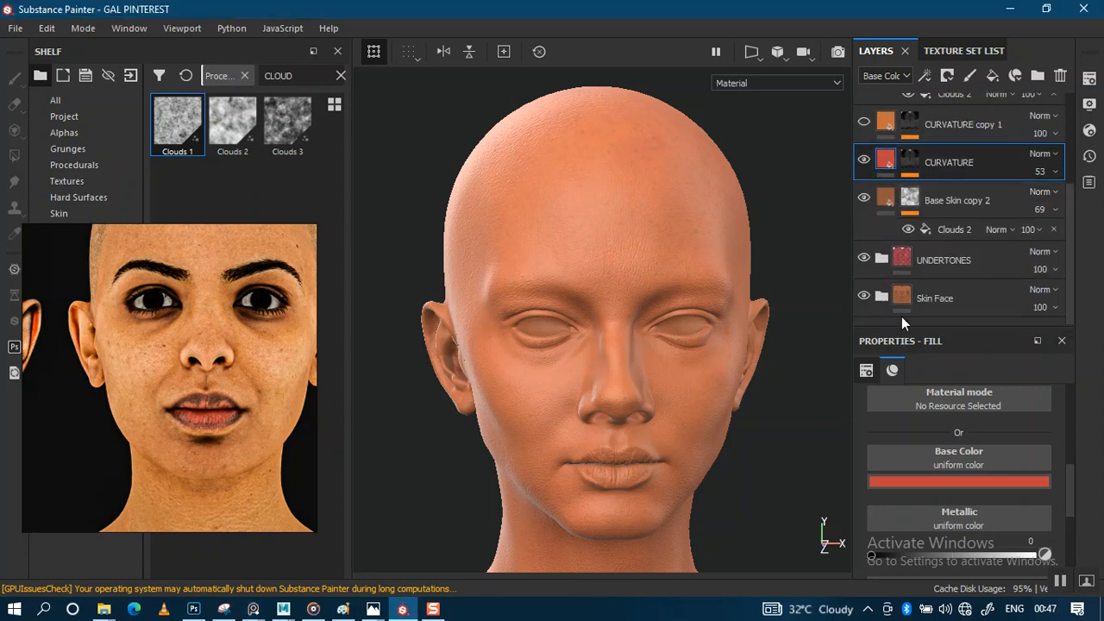
pyautogui.scroll(-5, 1073, 260)
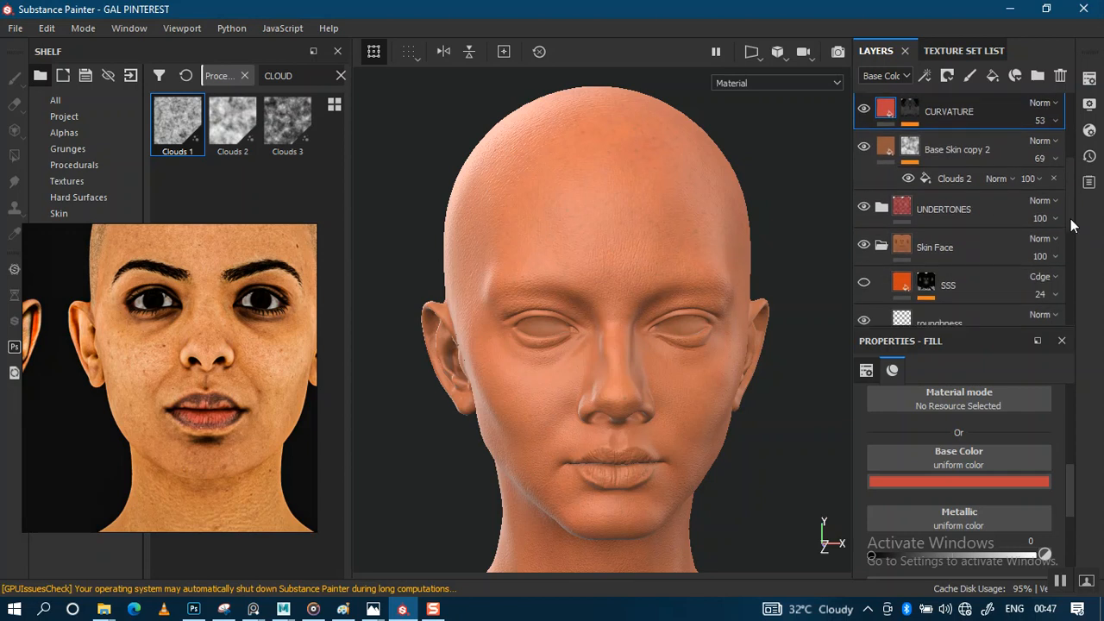
pyautogui.scroll(1, 1070, 258)
pyautogui.scroll(1, 1072, 258)
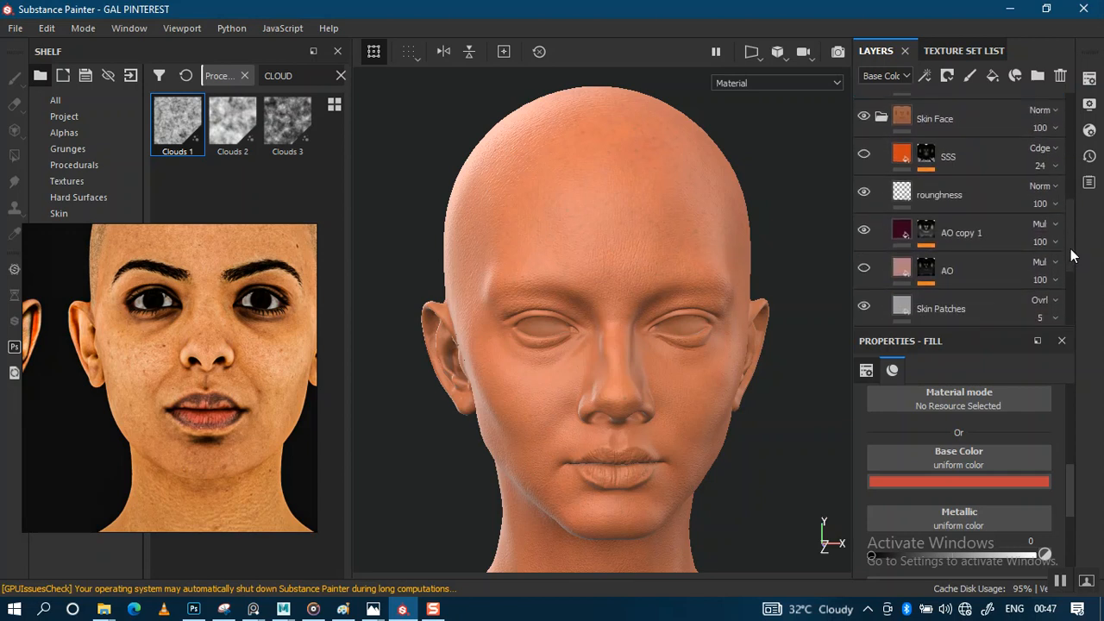
pyautogui.click(982, 249)
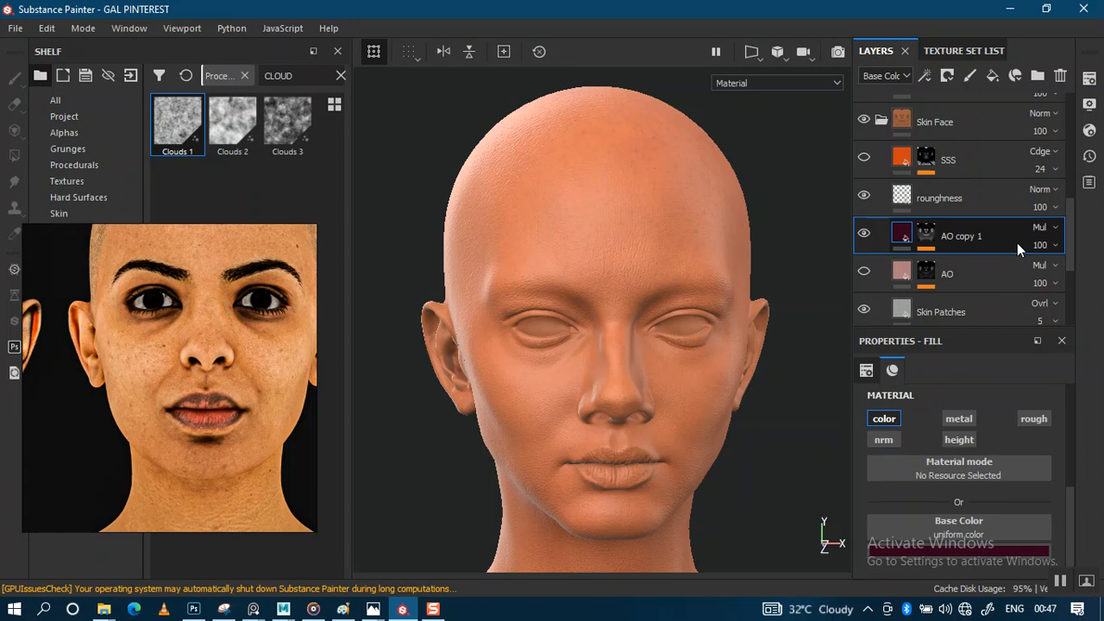
pyautogui.scroll(-5, 1074, 259)
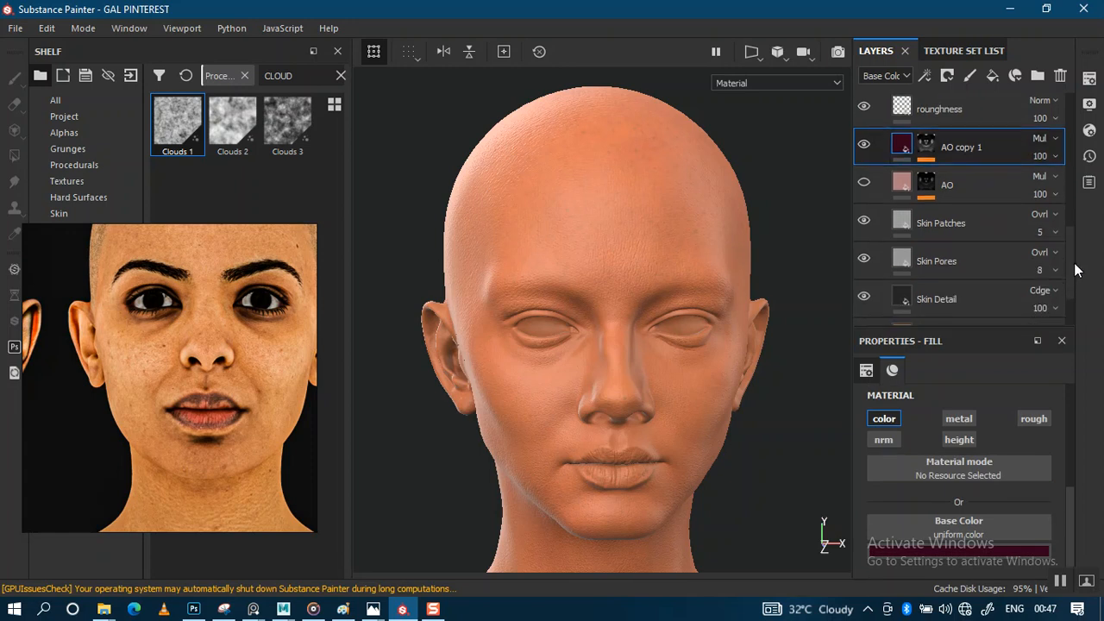
pyautogui.scroll(2, 1075, 263)
pyautogui.scroll(1, 1074, 256)
pyautogui.scroll(2, 1076, 244)
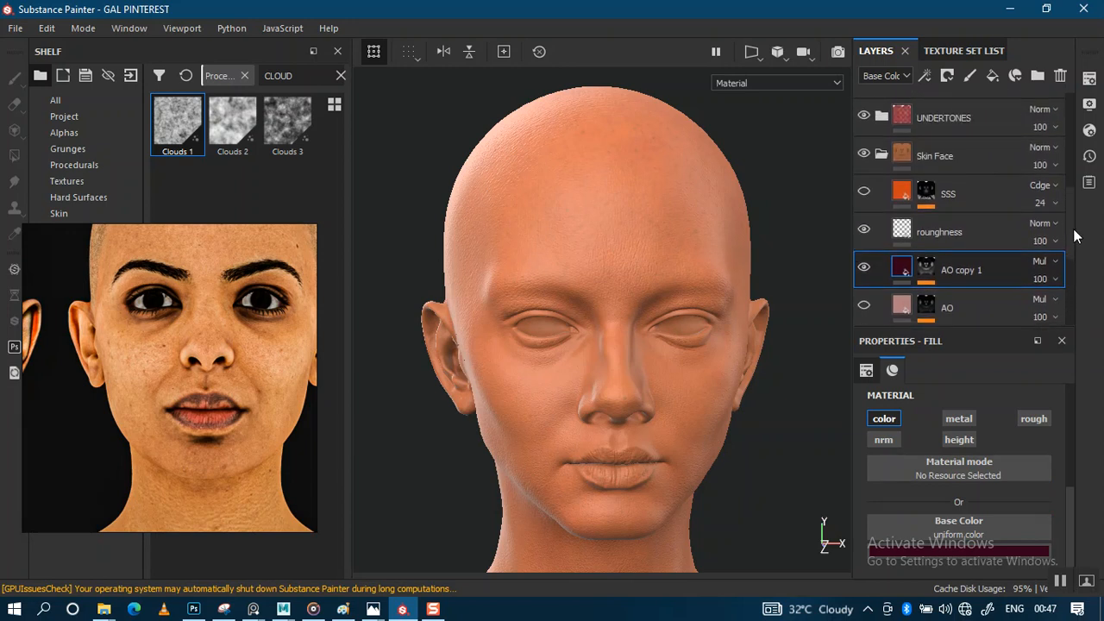
# Duplicate the SSS layer from the Skin Face folder and place the copy, made visible, directly above Base Skin copy 3
pyautogui.click(983, 198)
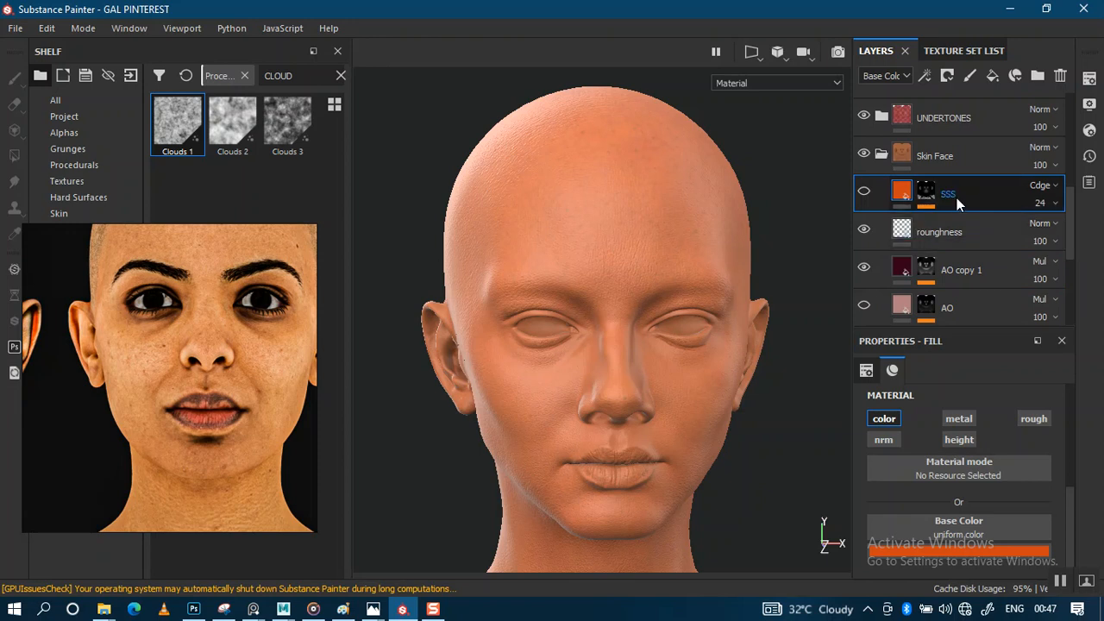
pyautogui.hotkey('ctrl', 'd')
pyautogui.moveTo(970, 194)
pyautogui.mouseDown()
pyautogui.moveTo(971, 101)
pyautogui.moveTo(985, 215)
pyautogui.moveTo(980, 189)
pyautogui.mouseUp()
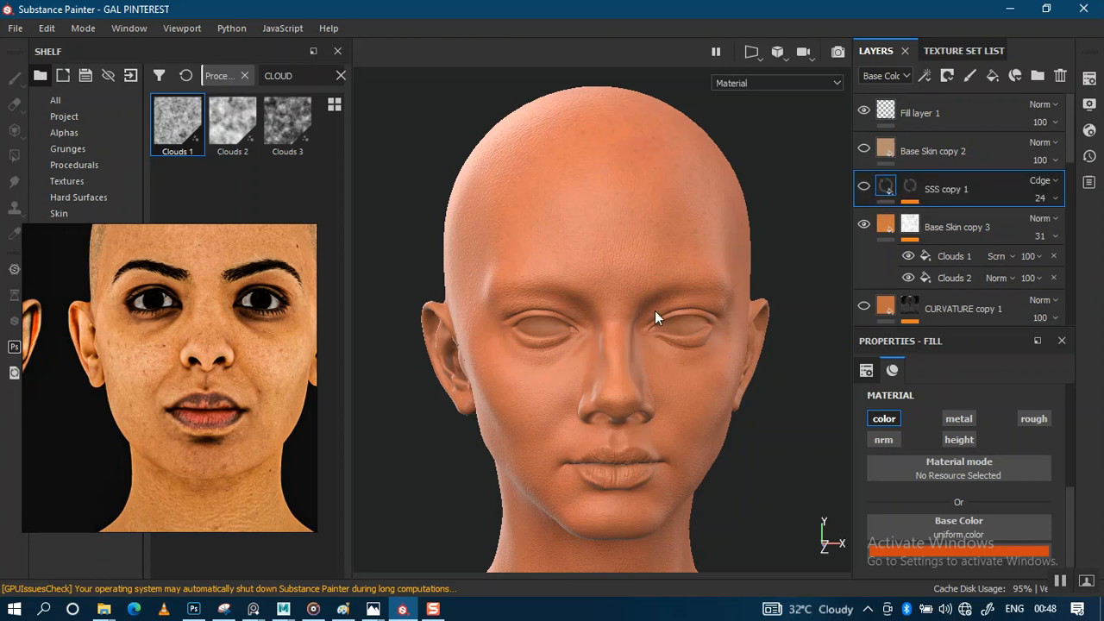
pyautogui.keyDown('alt'); pyautogui.moveTo(697, 330); pyautogui.dragTo(742, 376, button='right'); pyautogui.keyUp('alt')
pyautogui.click(863, 187)
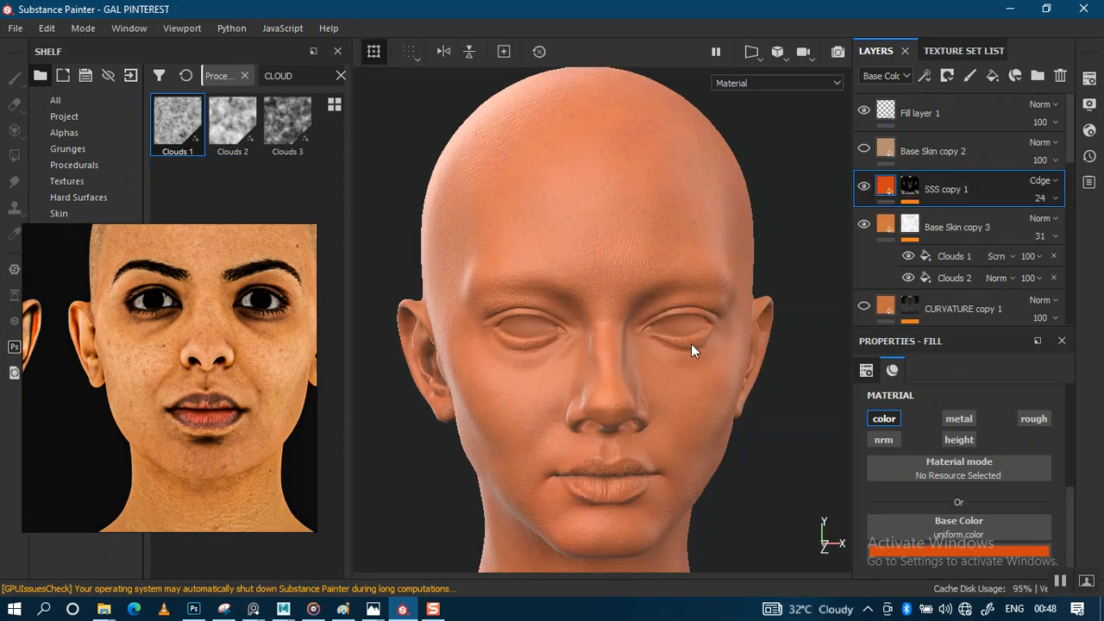
# Display the mask channel in the viewport and examine the SSS copy 1 layer's mask across the face
pyautogui.keyDown('alt'); pyautogui.moveTo(675, 392); pyautogui.dragTo(717, 444, button='right'); pyautogui.keyUp('alt')
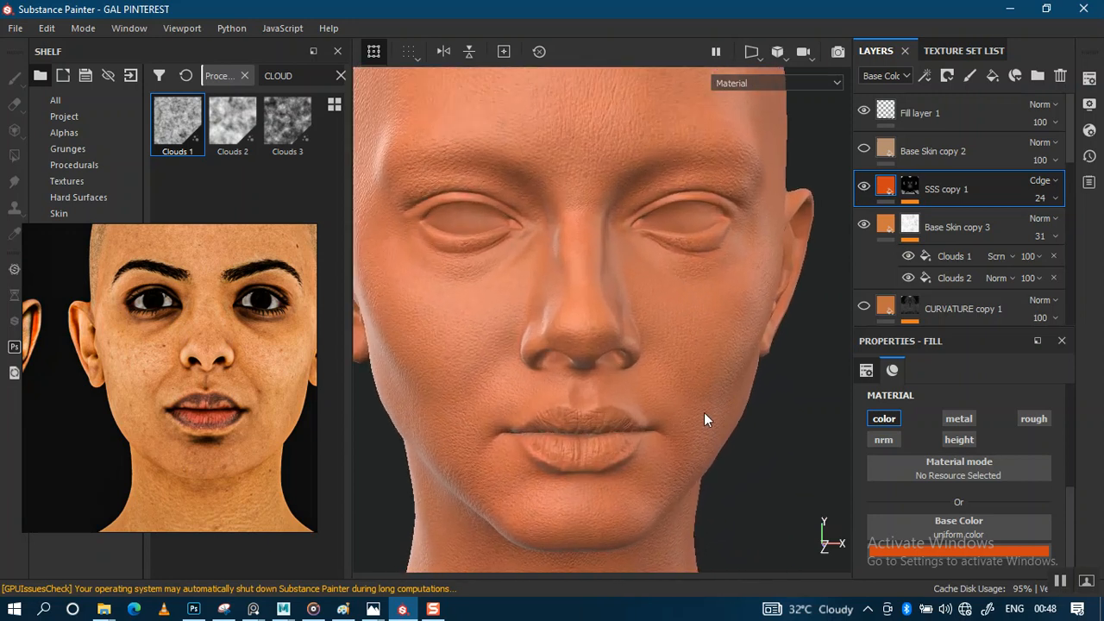
pyautogui.press('c')
pyautogui.press('c')
pyautogui.press('c')
pyautogui.press('c')
pyautogui.press('c')
pyautogui.press('c')
pyautogui.press('c')
pyautogui.press('c')
pyautogui.press('c')
pyautogui.press('c')
pyautogui.press('c')
pyautogui.press('c')
pyautogui.press('c')
pyautogui.press('c')
pyautogui.scroll(2, 730, 320)
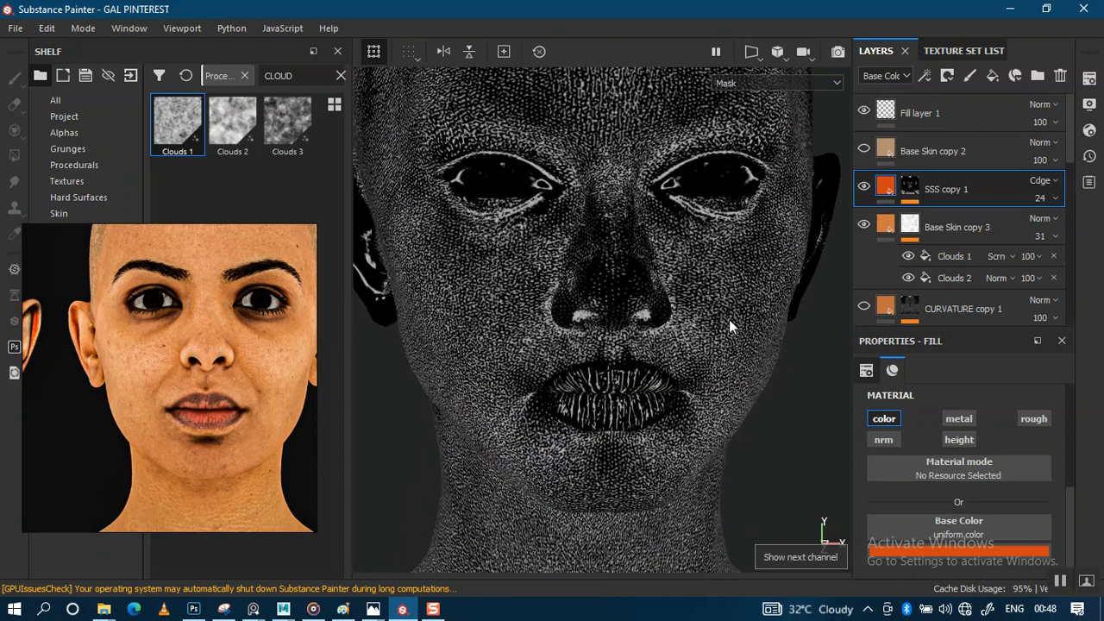
pyautogui.click(910, 188)
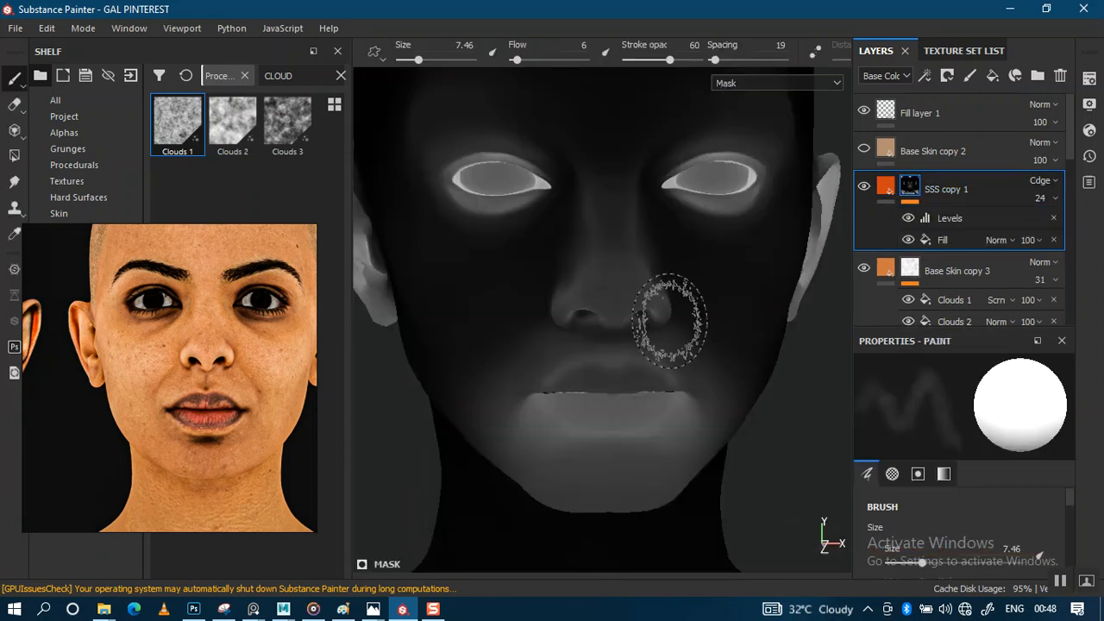
pyautogui.moveTo(653, 320)
pyautogui.keyDown('alt'); pyautogui.mouseDown()
pyautogui.moveTo(665, 288)
pyautogui.moveTo(724, 352)
pyautogui.moveTo(715, 296)
pyautogui.moveTo(740, 299)
pyautogui.mouseUp(); pyautogui.keyUp('alt')
# Set the midtone level of the Levels effect on the SSS copy 1 mask to 0.295
pyautogui.click(885, 185)
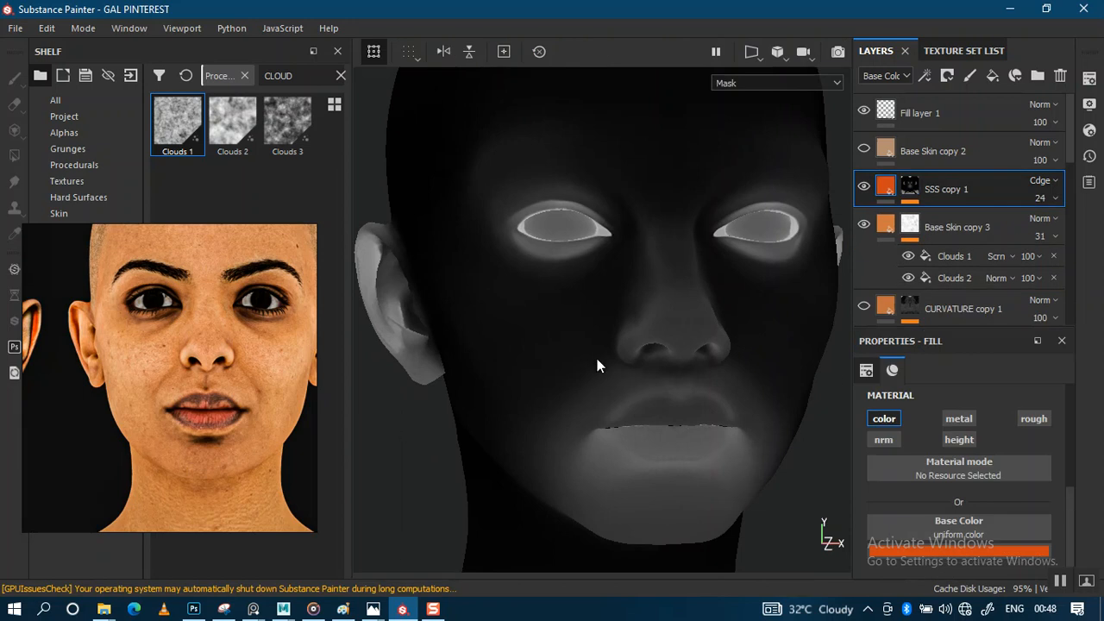
pyautogui.click(910, 188)
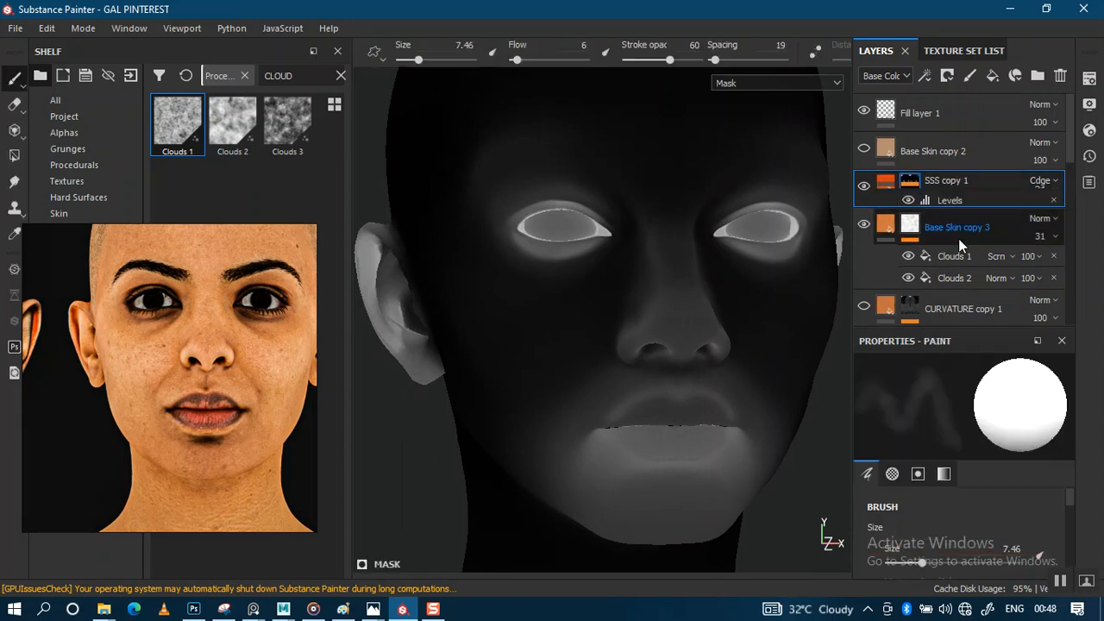
pyautogui.click(925, 221)
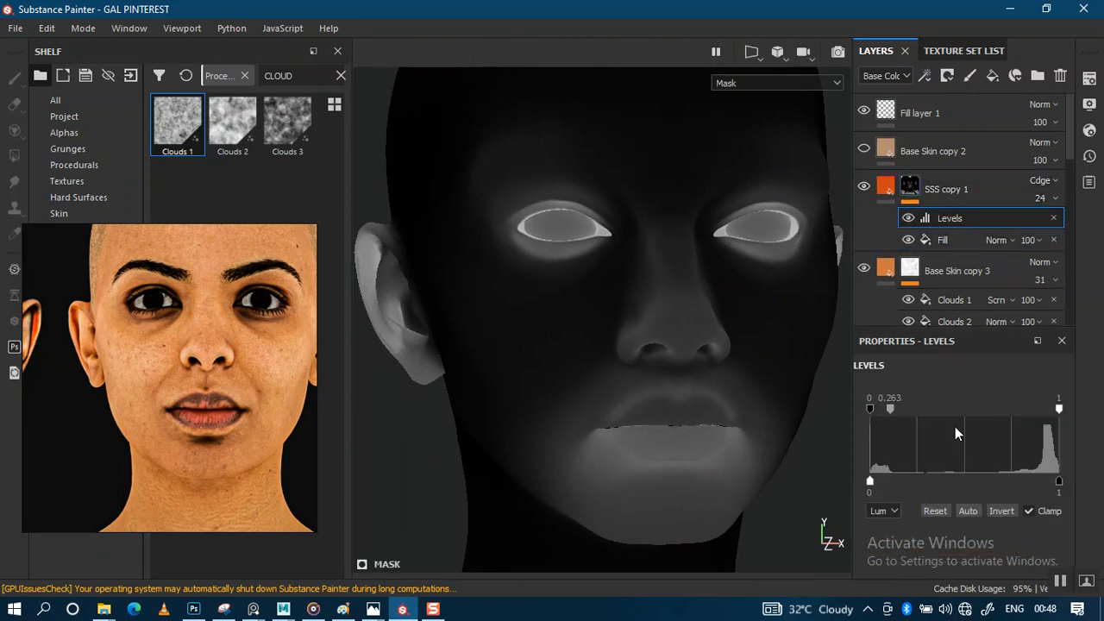
pyautogui.moveTo(896, 414)
pyautogui.mouseDown()
pyautogui.moveTo(905, 407)
pyautogui.moveTo(896, 411)
pyautogui.mouseUp()
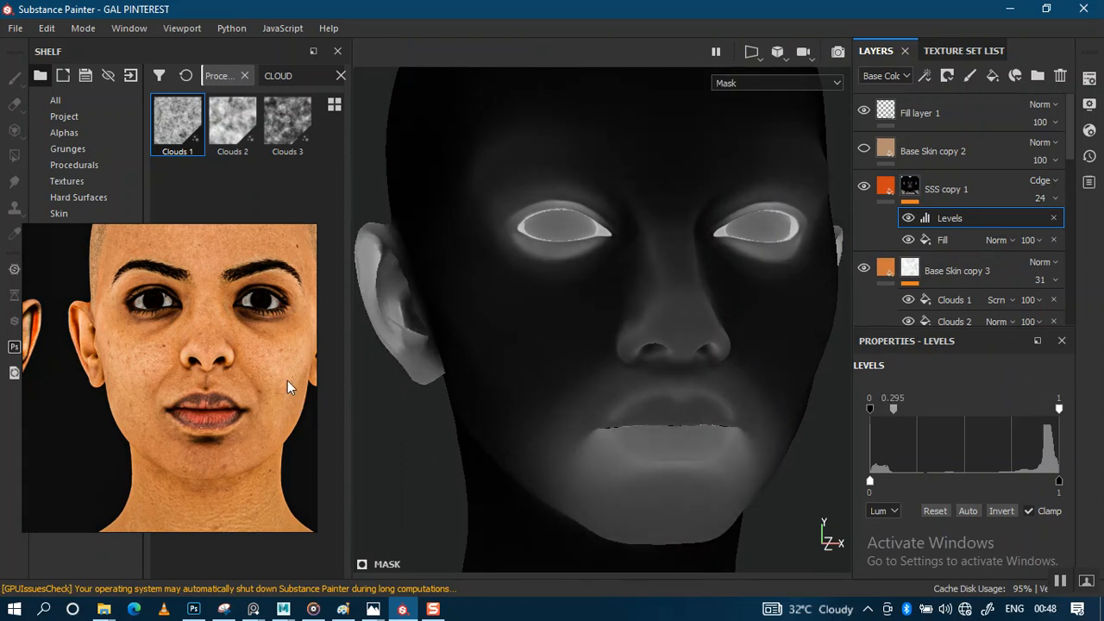
# Set the SSS copy 1 base color to an orange-brown skin tone sampled beside the nose in the reference photo
pyautogui.scroll(4, 288, 387)
pyautogui.moveTo(140, 422); pyautogui.dragTo(345, 372)
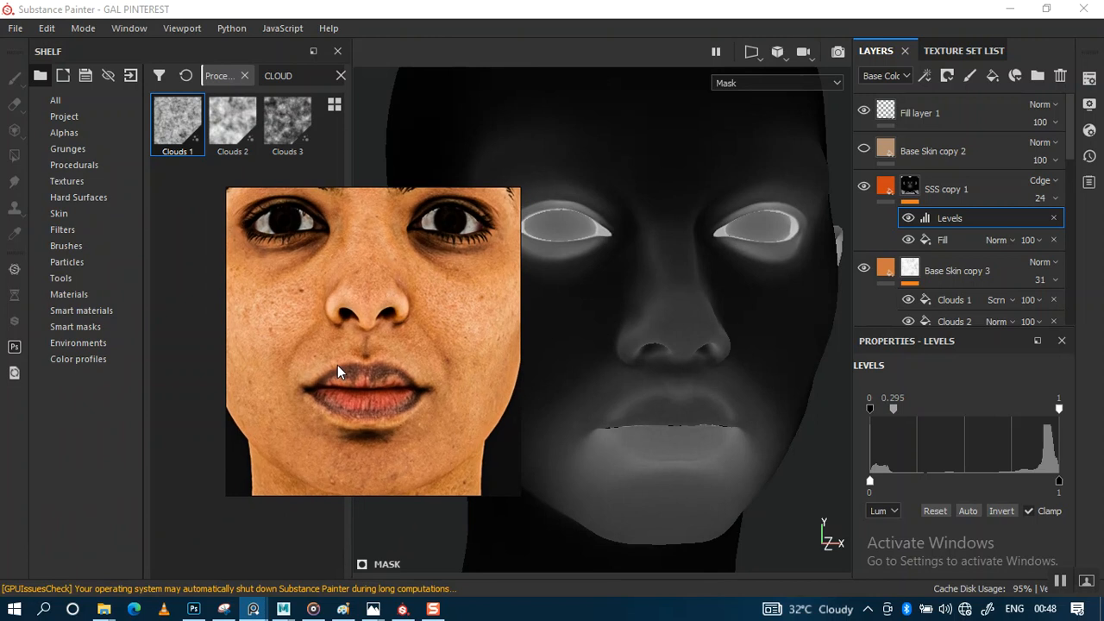
pyautogui.scroll(5, 365, 370)
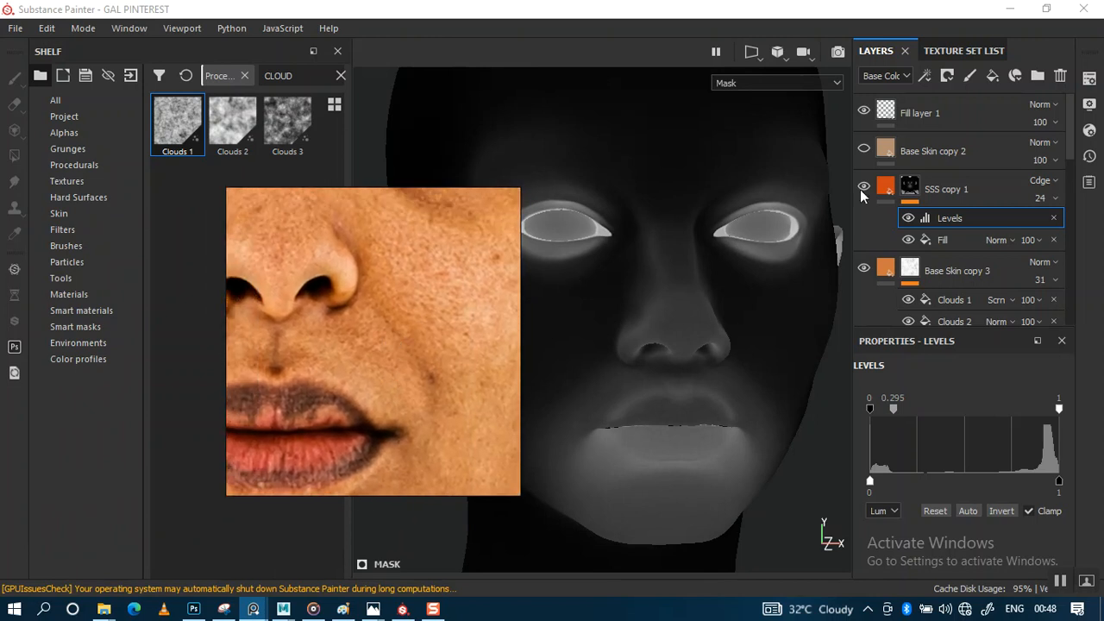
pyautogui.click(949, 192)
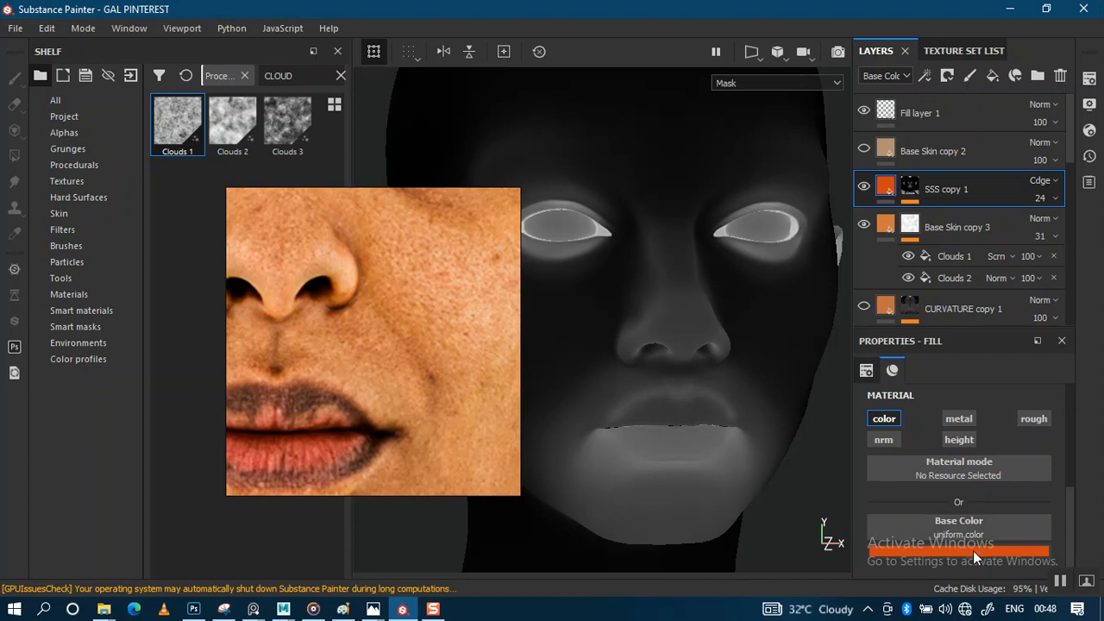
pyautogui.click(972, 549)
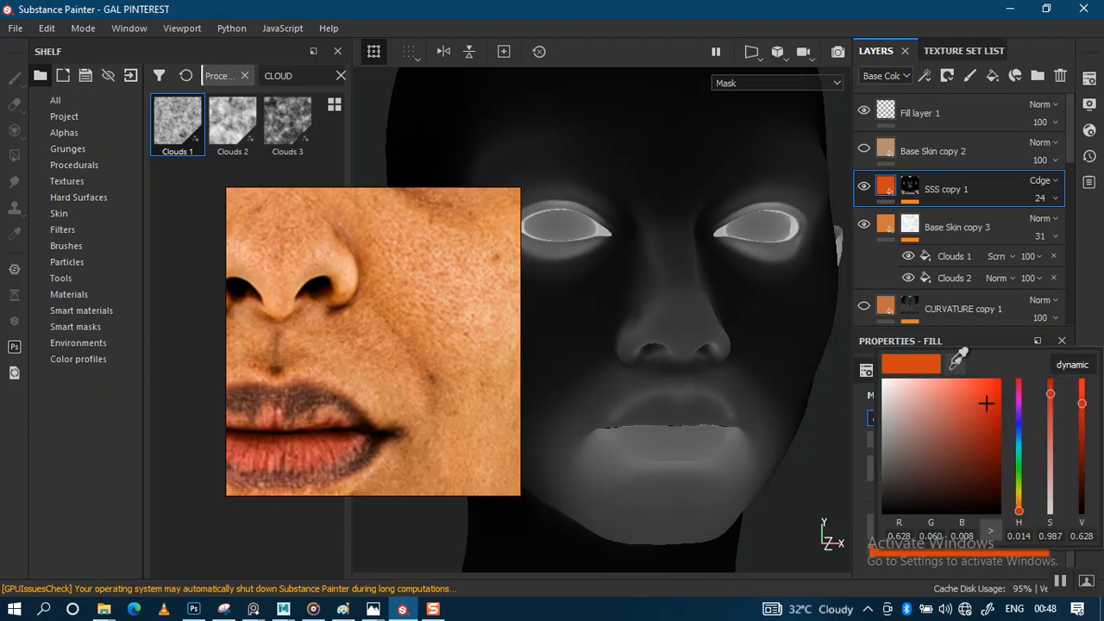
pyautogui.click(958, 361)
pyautogui.click(392, 301)
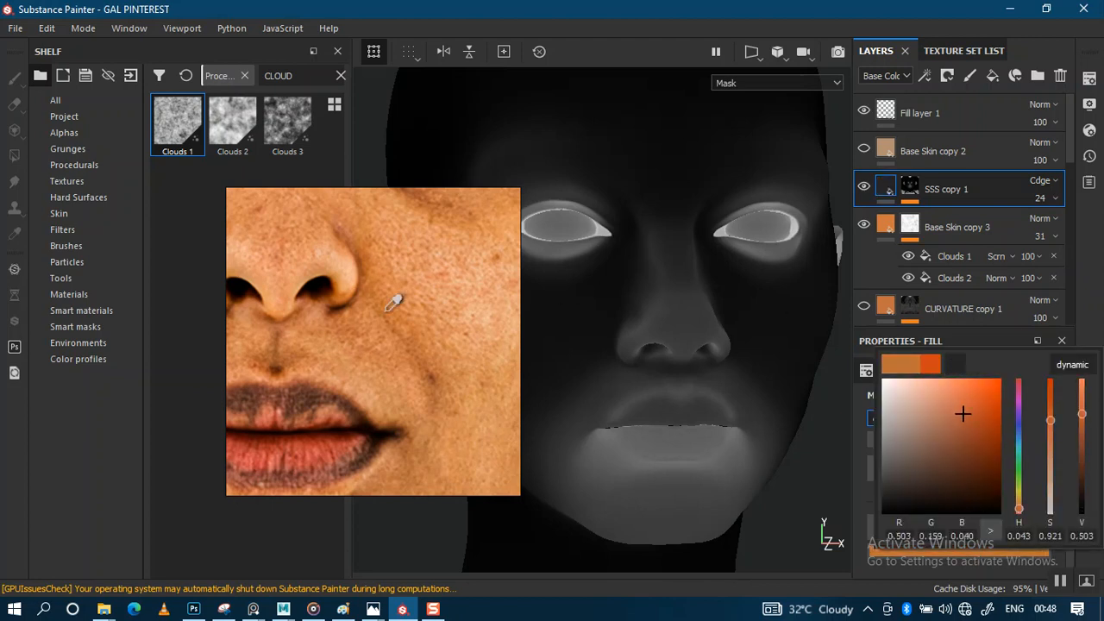
pyautogui.click(1089, 263)
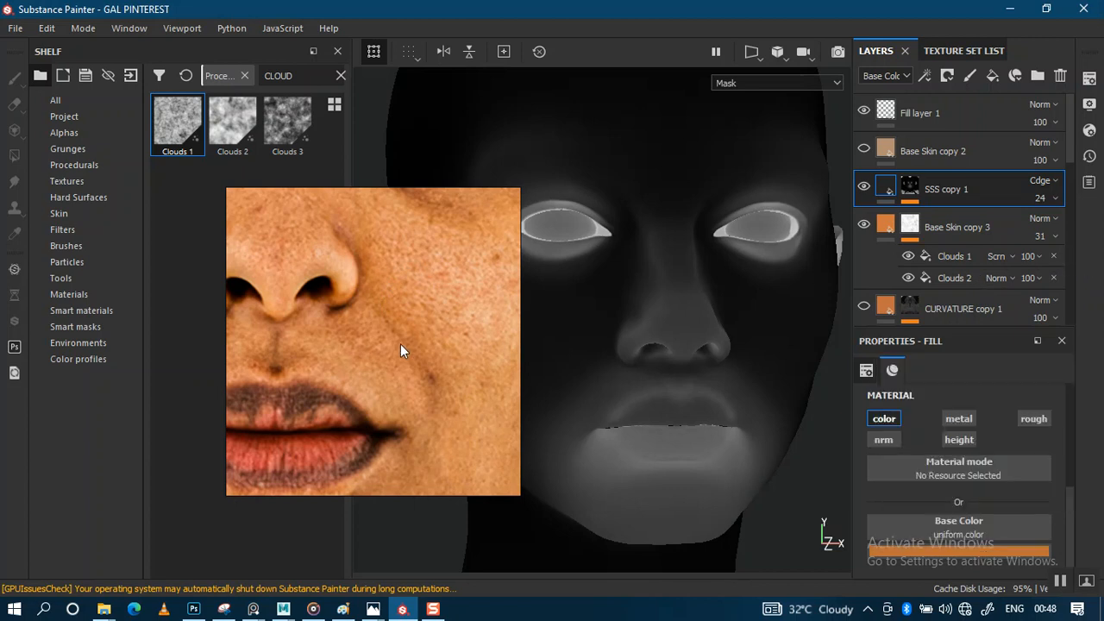
# Reposition the reference photo beside the head, fit its face in view, and examine the head in full material display
pyautogui.moveTo(401, 343); pyautogui.dragTo(284, 349)
pyautogui.keyDown('alt'); pyautogui.moveTo(506, 217); pyautogui.dragTo(614, 304); pyautogui.keyUp('alt')
pyautogui.scroll(-4, 202, 384)
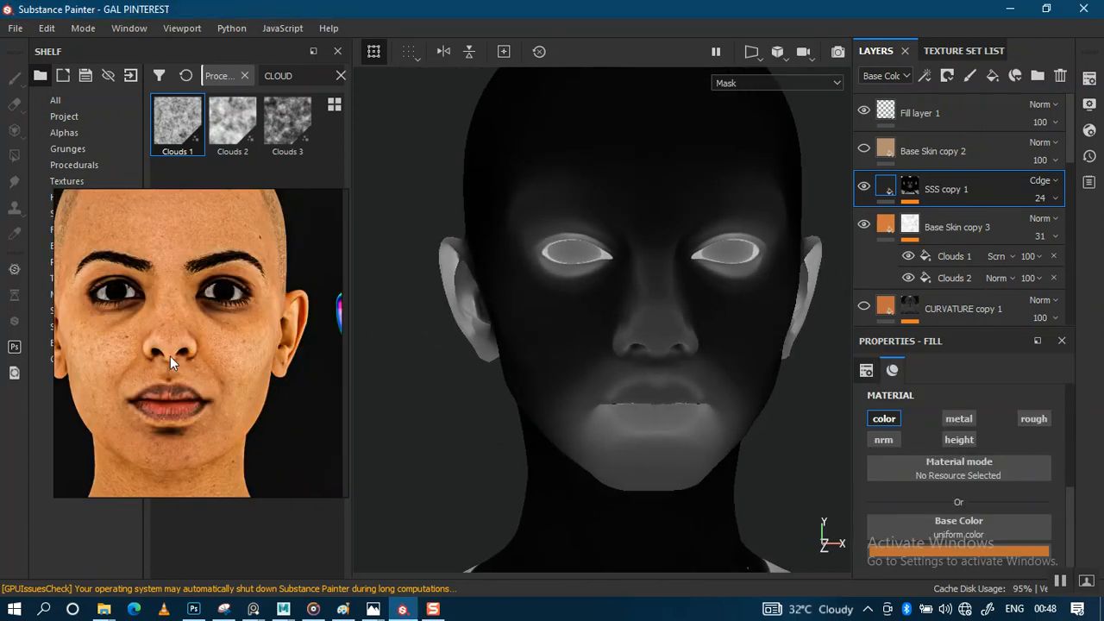
pyautogui.click(170, 356)
pyautogui.scroll(3, 177, 346)
pyautogui.keyDown('alt'); pyautogui.moveTo(652, 259); pyautogui.dragTo(659, 329, button='right'); pyautogui.keyUp('alt')
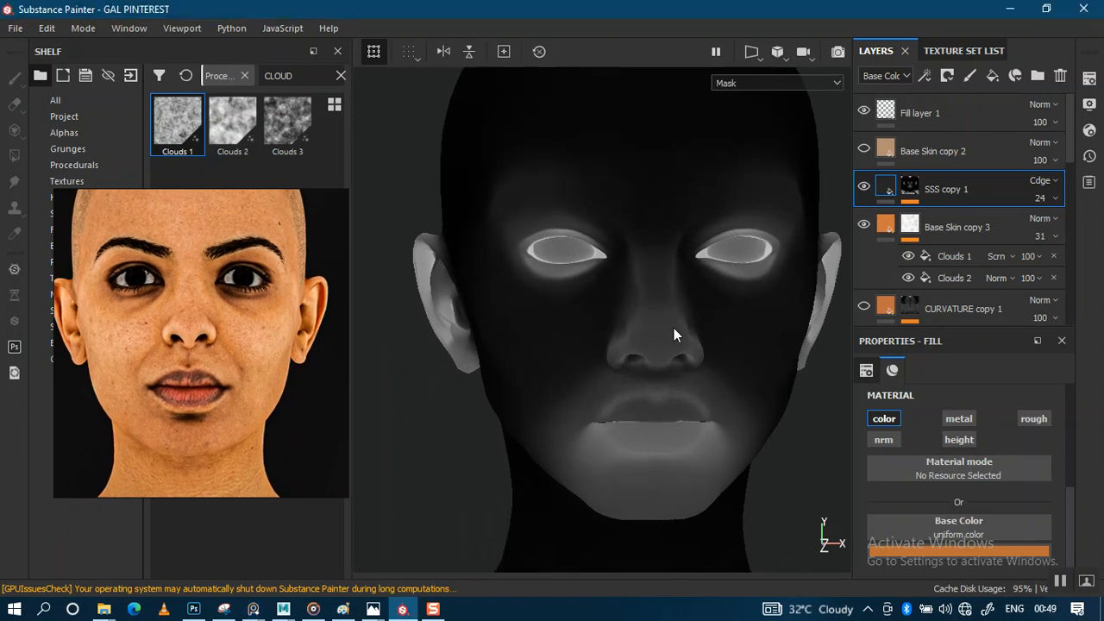
pyautogui.press('m')
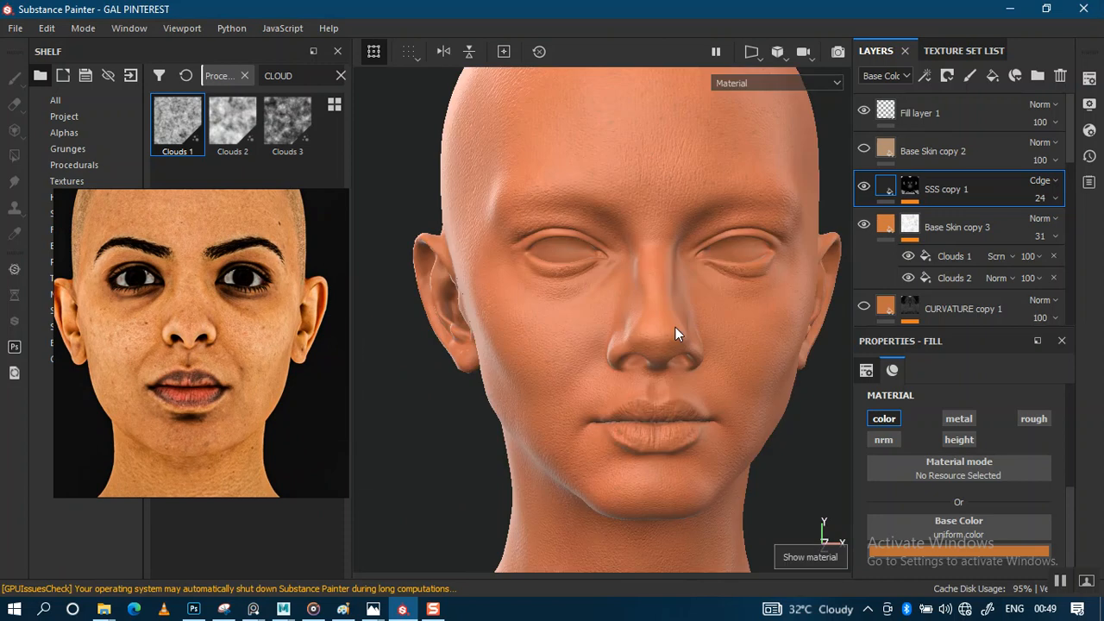
pyautogui.keyDown('alt'); pyautogui.moveTo(710, 328); pyautogui.dragTo(659, 284, button='right'); pyautogui.keyUp('alt')
pyautogui.keyDown('alt'); pyautogui.moveTo(658, 283); pyautogui.dragTo(668, 320); pyautogui.keyUp('alt')
pyautogui.keyDown('alt'); pyautogui.moveTo(668, 320); pyautogui.dragTo(676, 320, button='right'); pyautogui.keyUp('alt')
pyautogui.moveTo(675, 315)
pyautogui.keyDown('alt'); pyautogui.mouseDown()
pyautogui.moveTo(660, 346)
pyautogui.moveTo(672, 306)
pyautogui.mouseUp(); pyautogui.keyUp('alt')
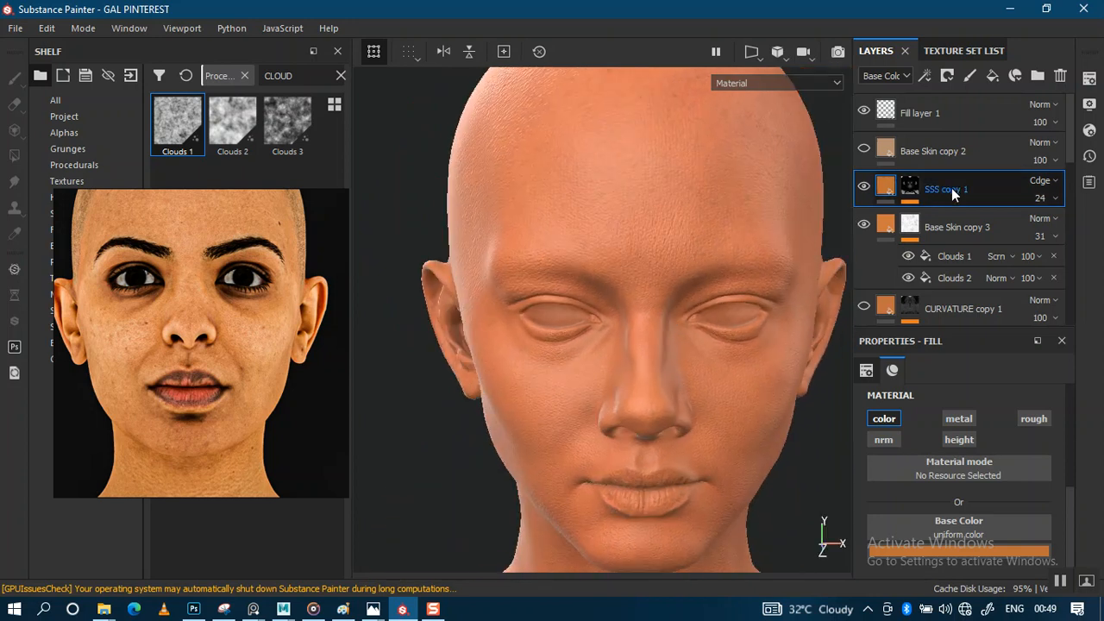
# Set the SSS copy 1 layer's blend mode to Normal
pyautogui.click(1055, 181)
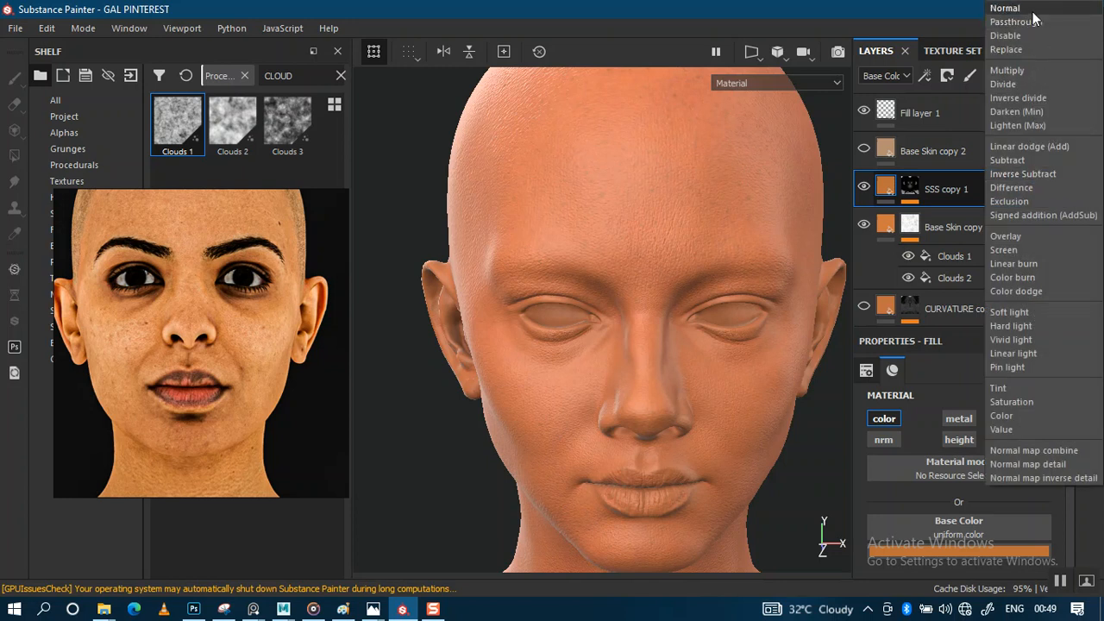
pyautogui.click(1005, 8)
pyautogui.keyDown('alt'); pyautogui.moveTo(708, 367); pyautogui.dragTo(741, 293); pyautogui.keyUp('alt')
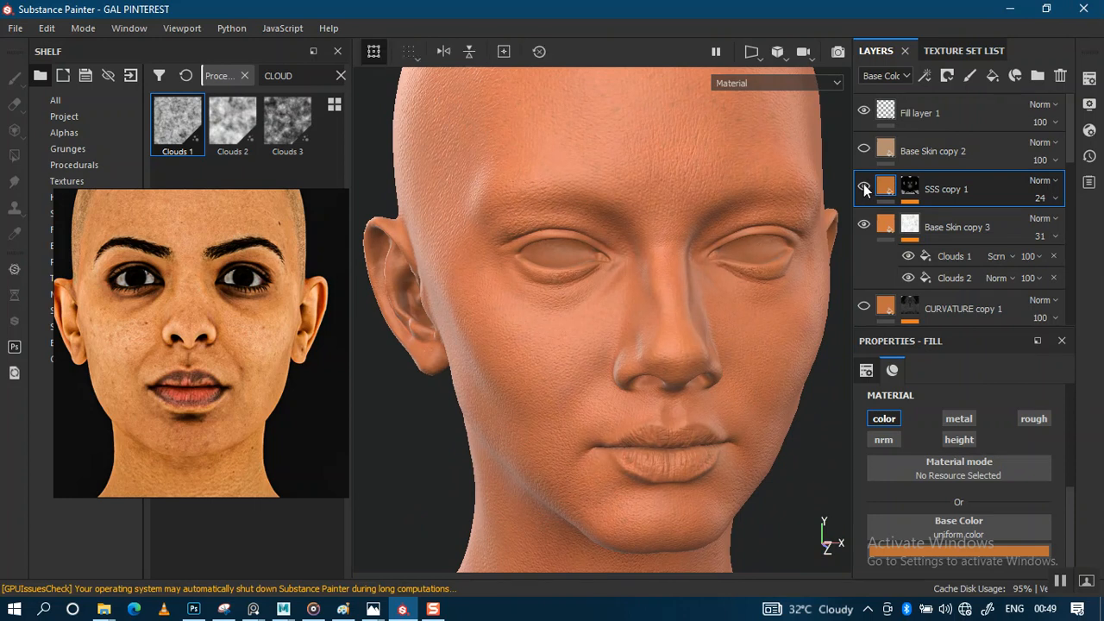
# Try the SSS copy 1 layer at 100 opacity and inspect its color on the face
pyautogui.click(864, 187)
pyautogui.click(1062, 201)
pyautogui.moveTo(1061, 227); pyautogui.dragTo(1101, 224)
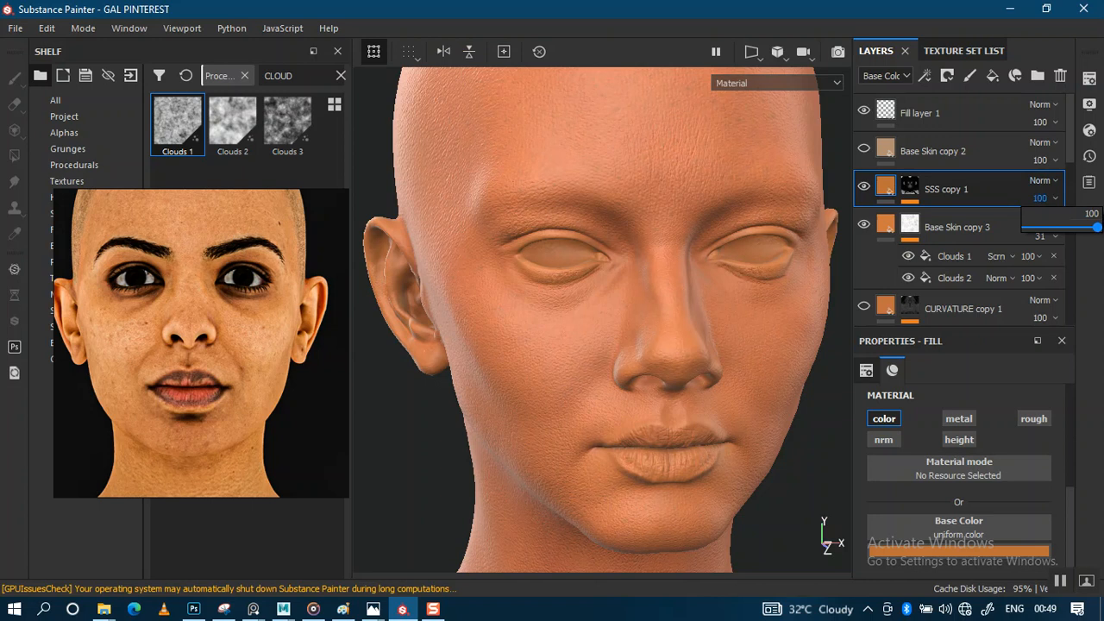
pyautogui.keyDown('alt'); pyautogui.moveTo(598, 351); pyautogui.dragTo(601, 343); pyautogui.keyUp('alt')
pyautogui.keyDown('alt'); pyautogui.moveTo(601, 343); pyautogui.dragTo(624, 322, button='middle'); pyautogui.keyUp('alt')
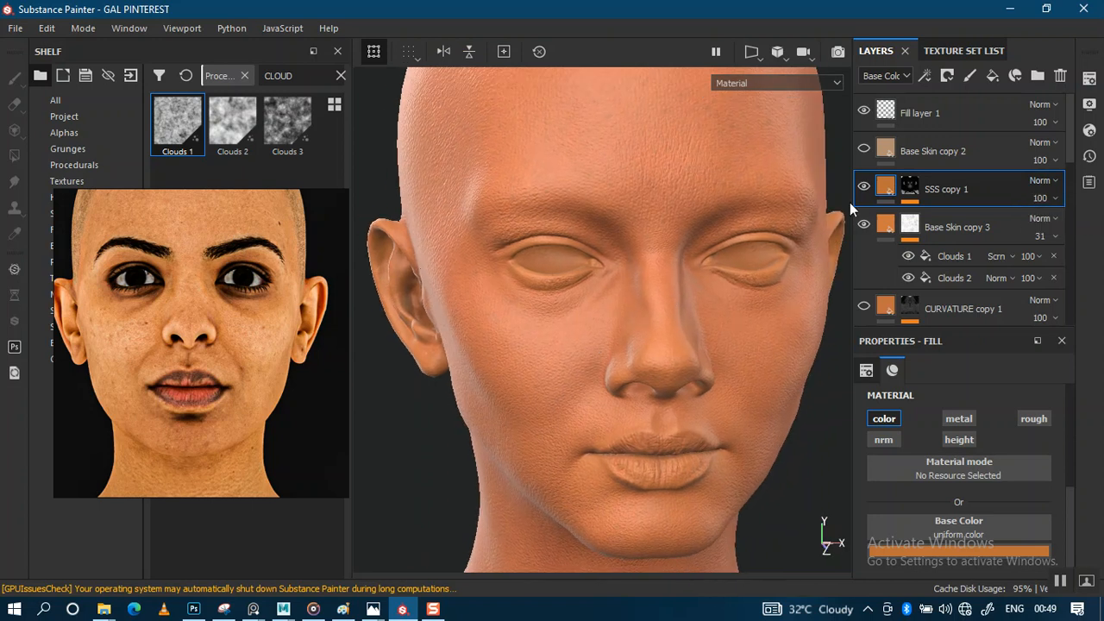
# Set the SSS copy 1 layer's opacity to 49 and check the face from several angles
pyautogui.click(1055, 199)
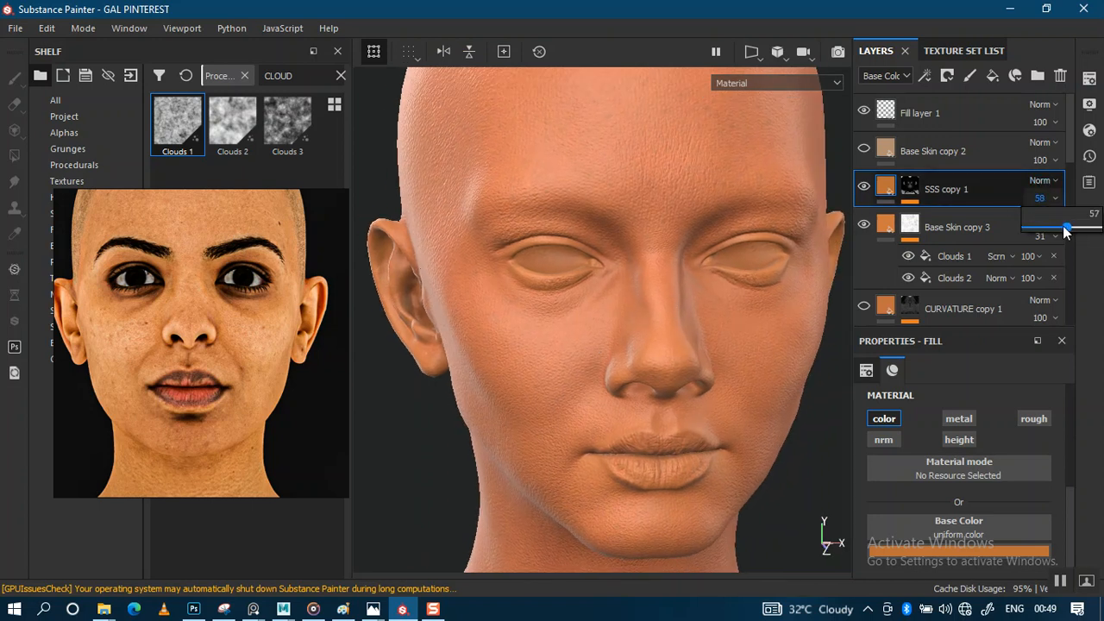
pyautogui.moveTo(1060, 228); pyautogui.dragTo(1061, 227)
pyautogui.scroll(-2, 599, 322)
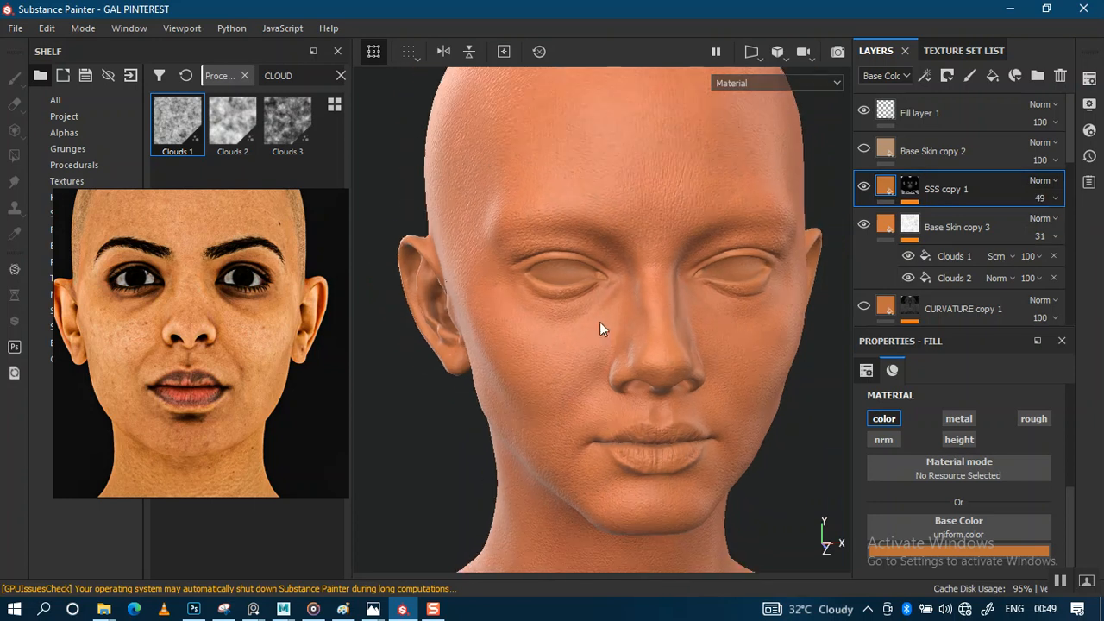
pyautogui.keyDown('alt'); pyautogui.moveTo(603, 339); pyautogui.dragTo(770, 210); pyautogui.keyUp('alt')
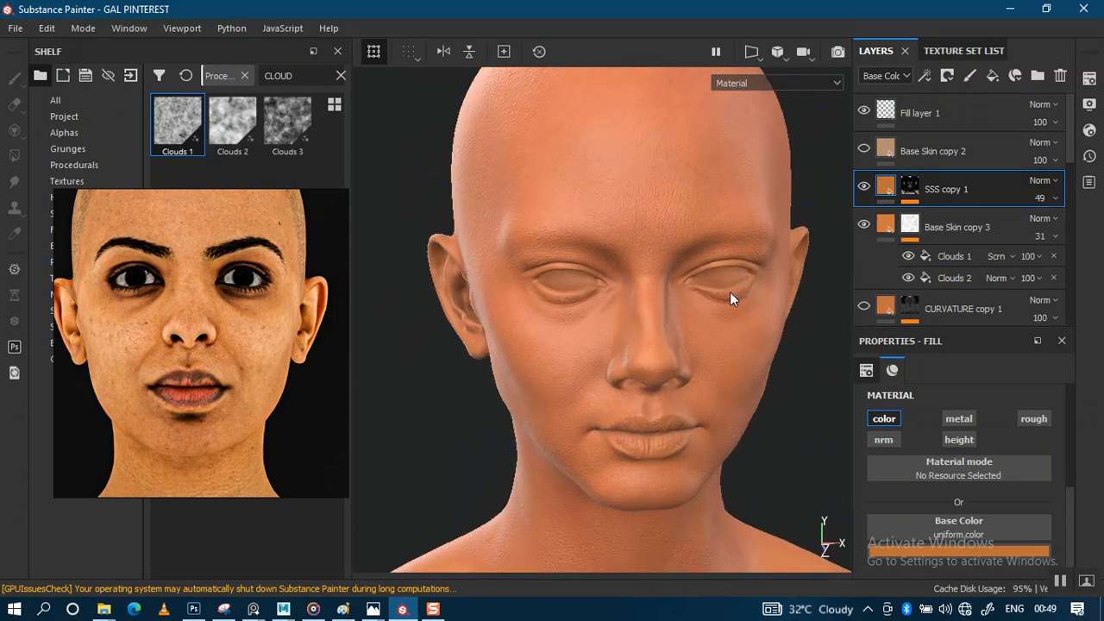
pyautogui.keyDown('alt'); pyautogui.moveTo(645, 328); pyautogui.dragTo(620, 289, button='right'); pyautogui.keyUp('alt')
pyautogui.keyDown('alt'); pyautogui.moveTo(624, 318); pyautogui.dragTo(653, 342, button='middle'); pyautogui.keyUp('alt')
pyautogui.keyDown('alt'); pyautogui.moveTo(627, 352); pyautogui.dragTo(682, 333, button='right'); pyautogui.keyUp('alt')
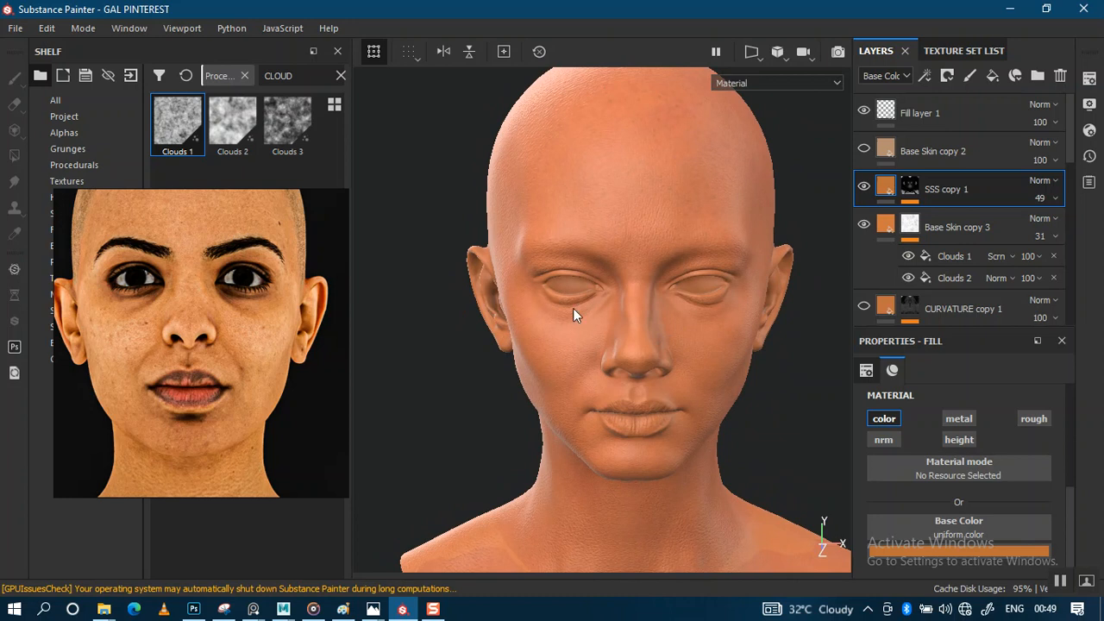
# Rename the SSS copy 1 layer as THICKNESS MAP
pyautogui.doubleClick(951, 190)
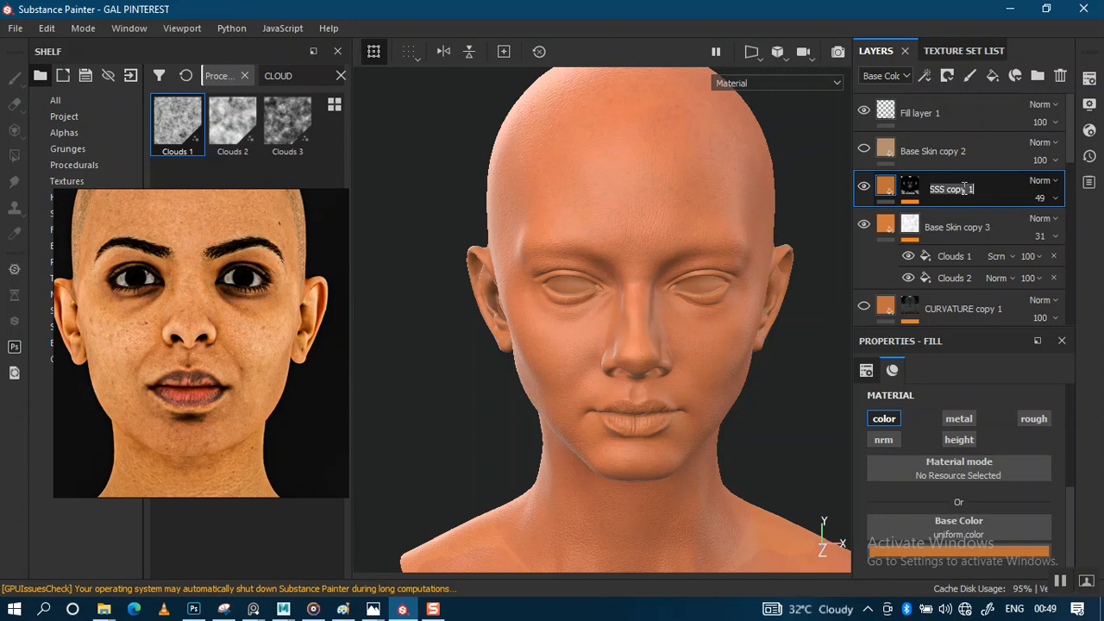
pyautogui.write('THICKNESS MAP')
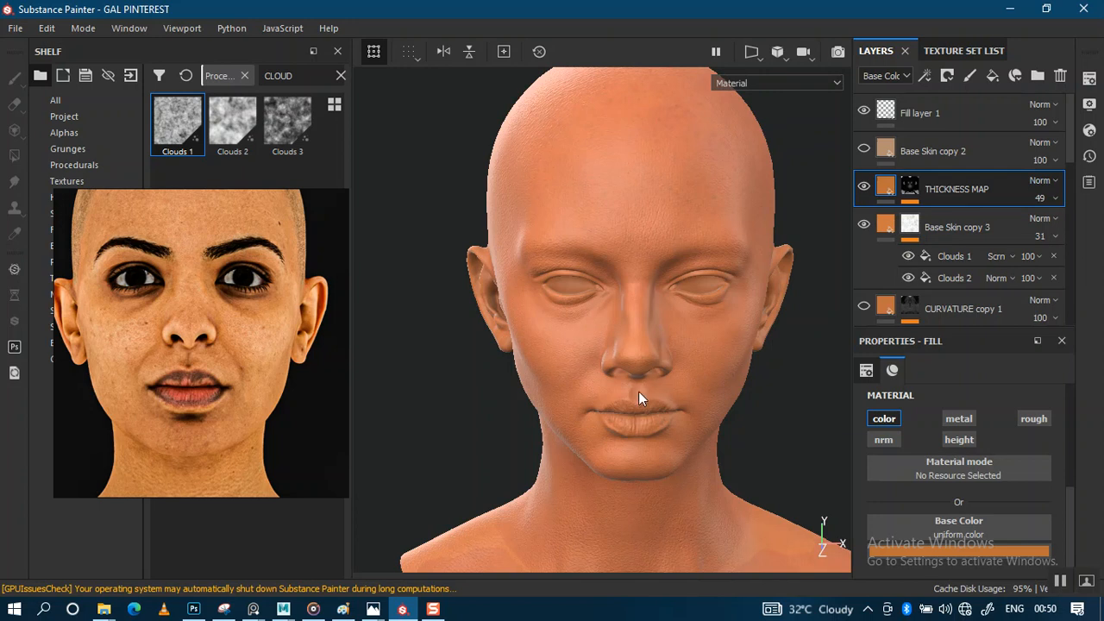
pyautogui.scroll(-5, 630, 411)
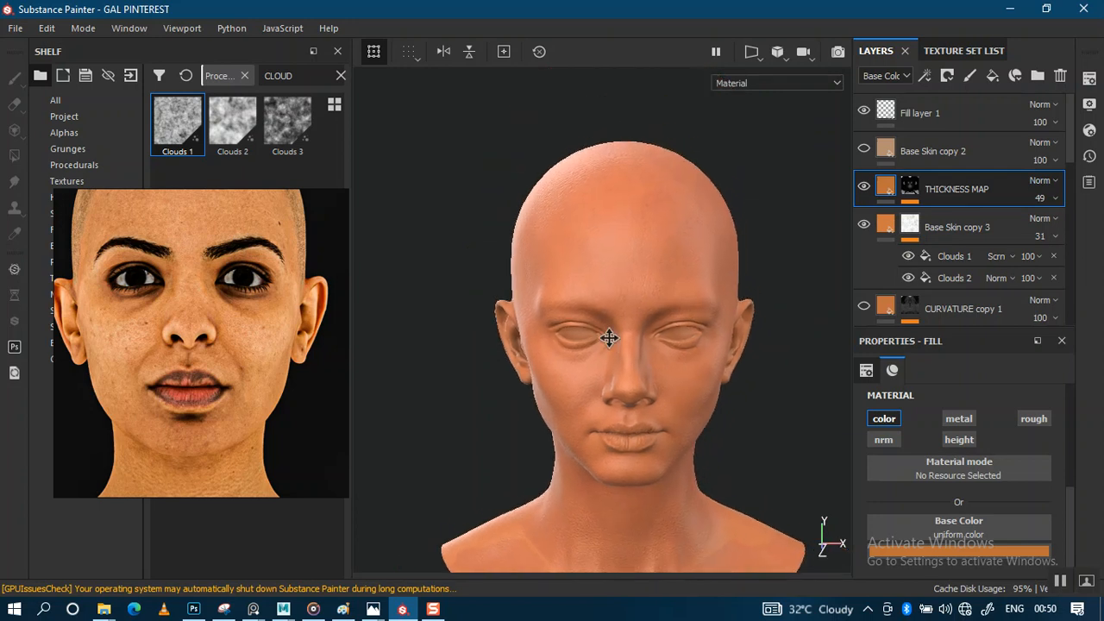
pyautogui.scroll(-2, 588, 349)
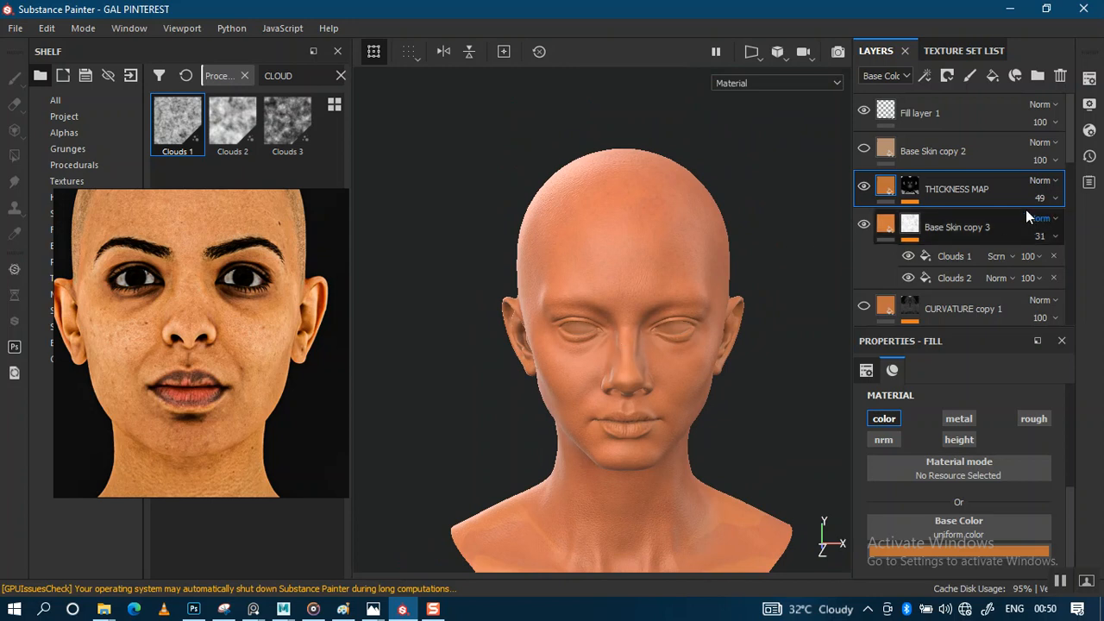
# Group the layers from THICKNESS MAP down to the masked Base Skin copy 2 above UNDERTONES into a new folder
pyautogui.scroll(-3, 978, 190)
pyautogui.scroll(-3, 978, 190)
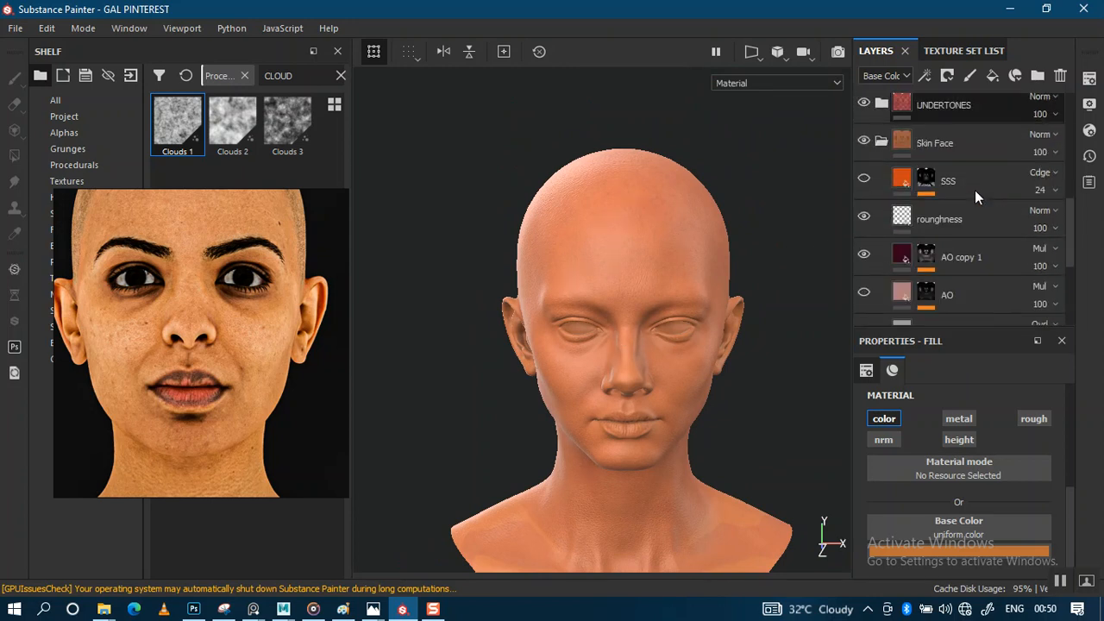
pyautogui.scroll(4, 885, 142)
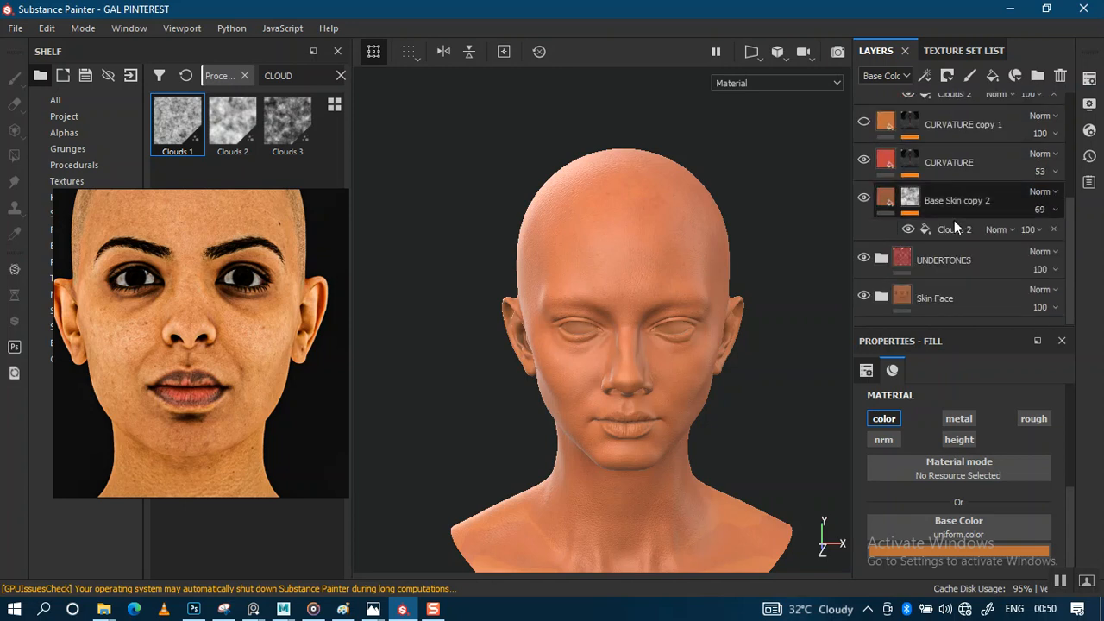
pyautogui.click(960, 249)
pyautogui.scroll(3, 977, 228)
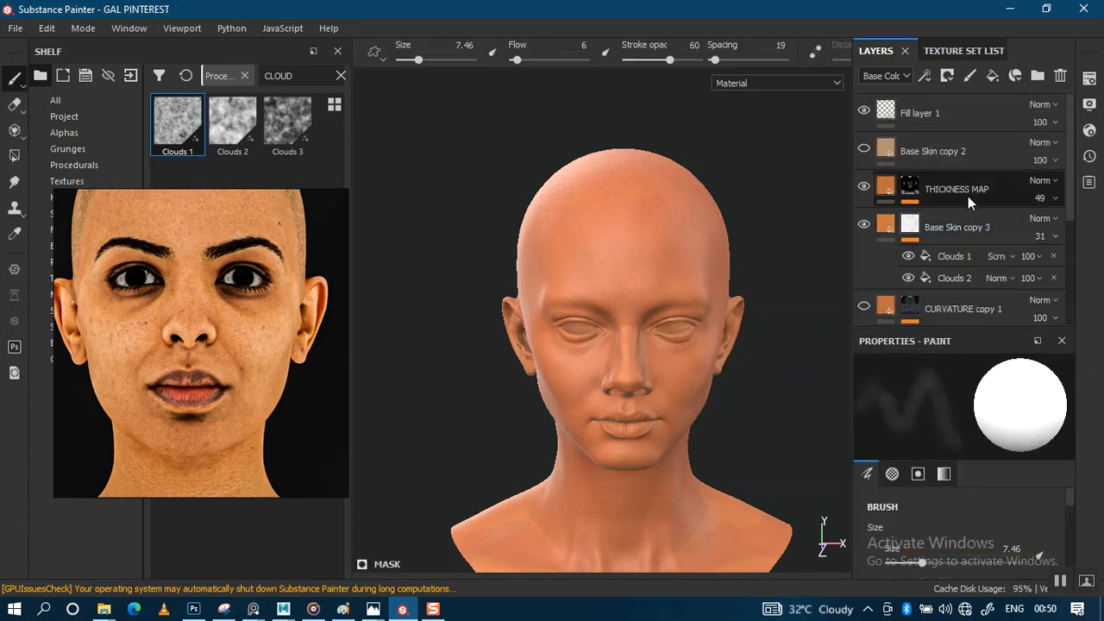
pyautogui.keyDown('shift'); pyautogui.click(968, 196); pyautogui.keyUp('shift')
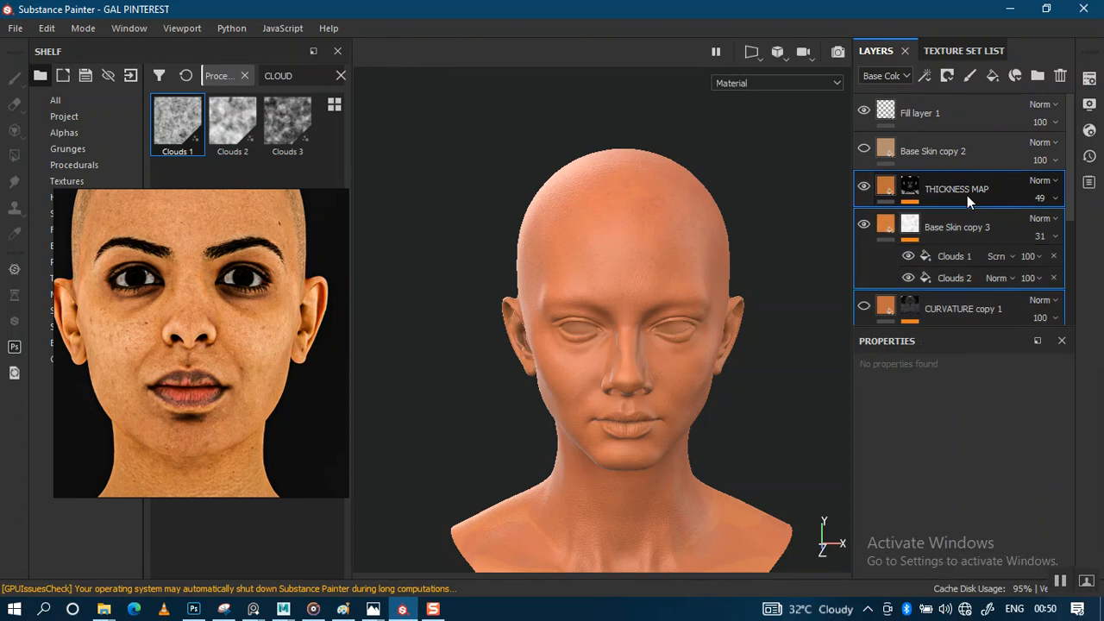
pyautogui.hotkey('ctrl', 'g')
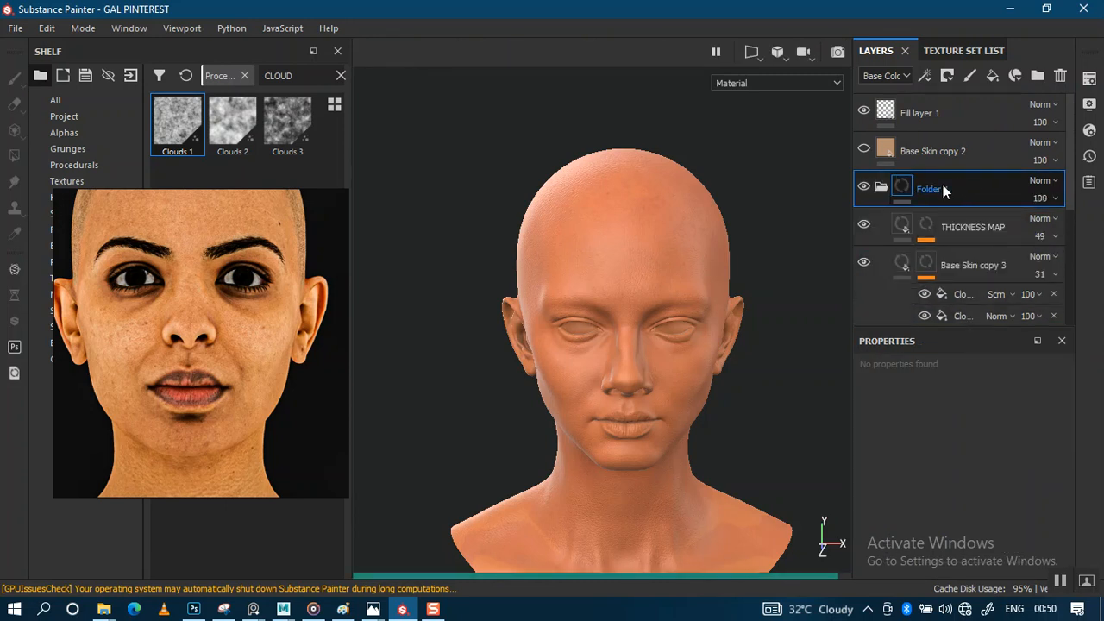
# Rename the new folder above THICKNESS MAP as MID TONES
pyautogui.doubleClick(932, 191)
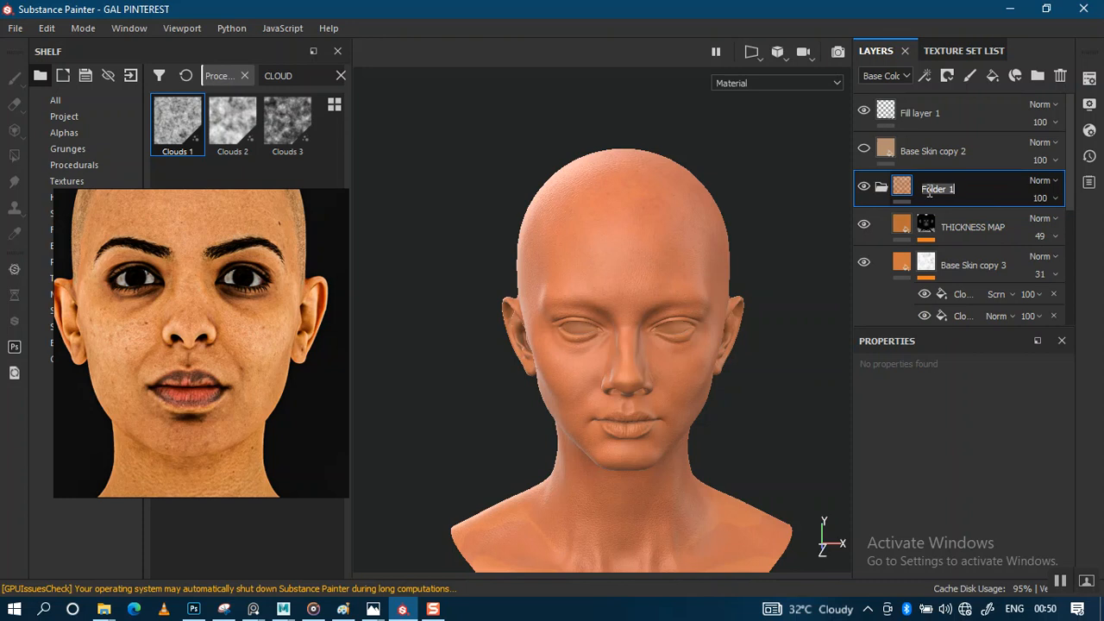
pyautogui.write('MID TONES')
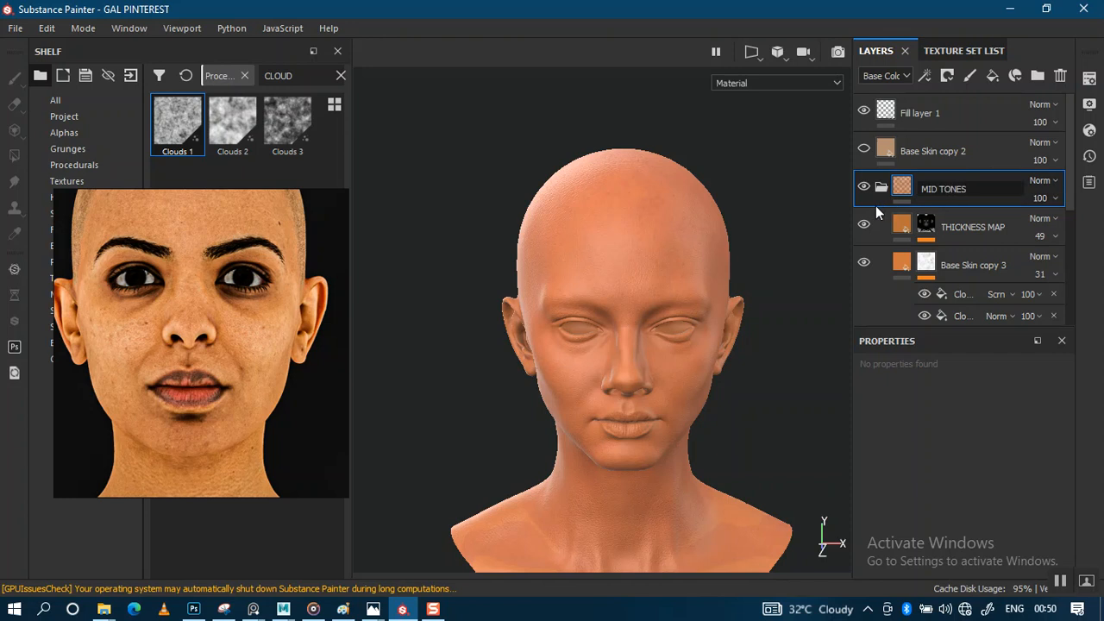
pyautogui.press('Return')
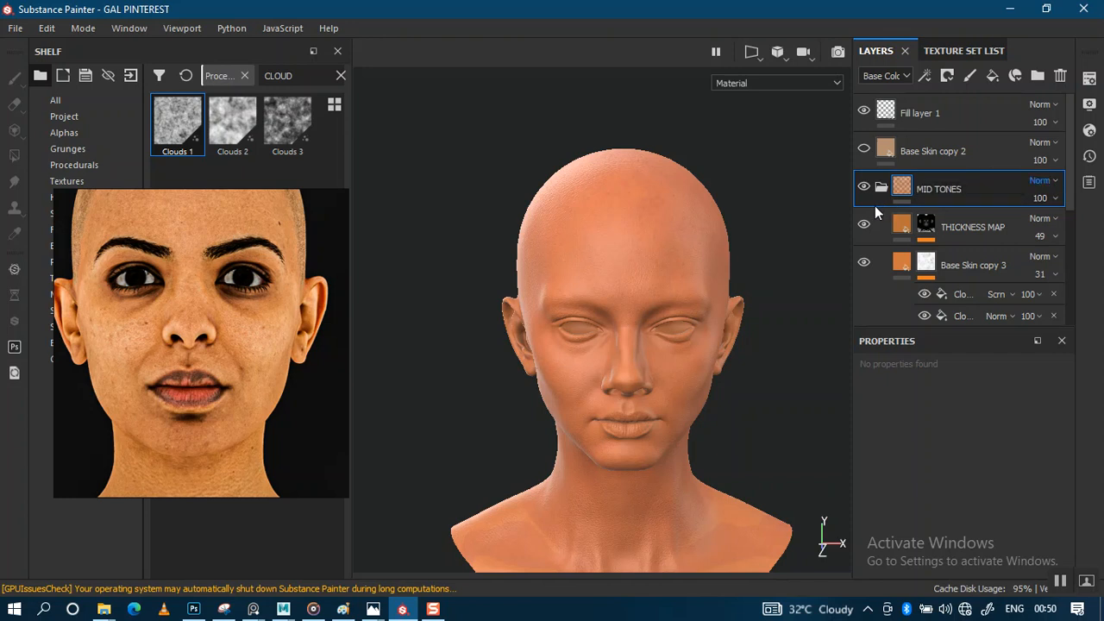
# Examine the shaded skin on the face, neck and shoulders from several angles
pyautogui.scroll(-2, 628, 426)
pyautogui.keyDown('alt'); pyautogui.moveTo(629, 406); pyautogui.dragTo(614, 349, button='middle'); pyautogui.keyUp('alt')
pyautogui.scroll(3, 607, 442)
pyautogui.keyDown('alt'); pyautogui.moveTo(607, 440); pyautogui.dragTo(743, 464); pyautogui.keyUp('alt')
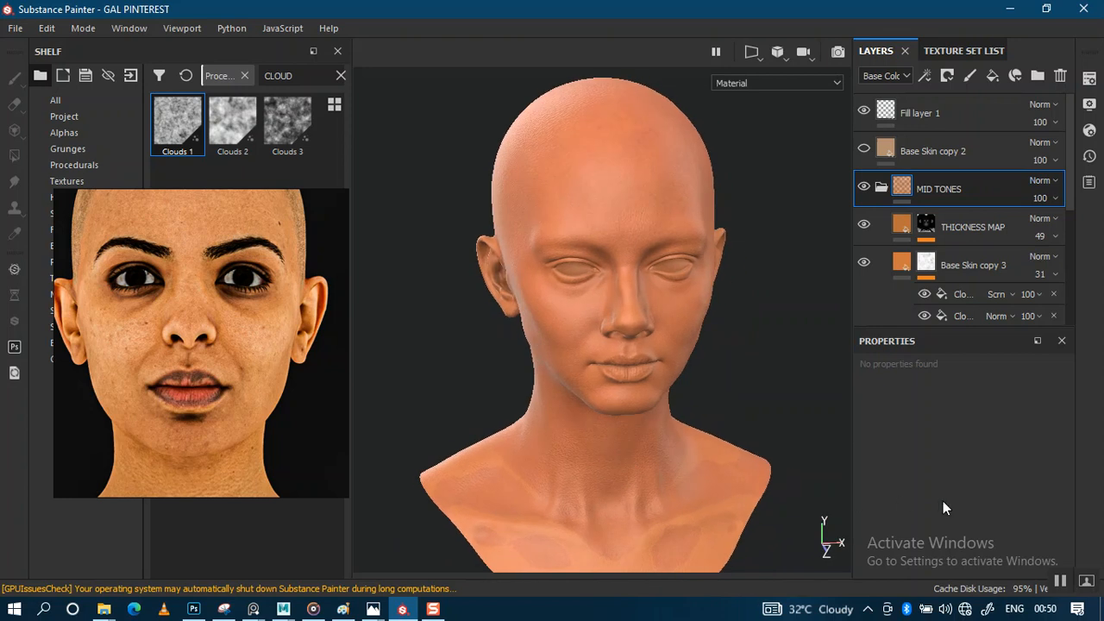
pyautogui.click(1061, 584)
pyautogui.click(718, 316)
pyautogui.scroll(2, 676, 318)
pyautogui.moveTo(675, 318)
pyautogui.keyDown('alt'); pyautogui.mouseDown()
pyautogui.moveTo(684, 304)
pyautogui.moveTo(682, 352)
pyautogui.moveTo(707, 425)
pyautogui.moveTo(697, 347)
pyautogui.mouseUp(); pyautogui.keyUp('alt')
pyautogui.scroll(1, 684, 303)
# Show only the base color and inspect the tone variation on the face, neck and chest, close up and from a distance
pyautogui.press('c')
pyautogui.keyDown('alt'); pyautogui.moveTo(616, 369); pyautogui.dragTo(699, 293, button='middle'); pyautogui.keyUp('alt')
pyautogui.keyDown('alt'); pyautogui.moveTo(682, 264); pyautogui.dragTo(660, 321, button='right'); pyautogui.keyUp('alt')
pyautogui.keyDown('alt'); pyautogui.moveTo(616, 315); pyautogui.dragTo(646, 262); pyautogui.keyUp('alt')
pyautogui.keyDown('alt'); pyautogui.moveTo(646, 262); pyautogui.dragTo(589, 175, button='right'); pyautogui.keyUp('alt')
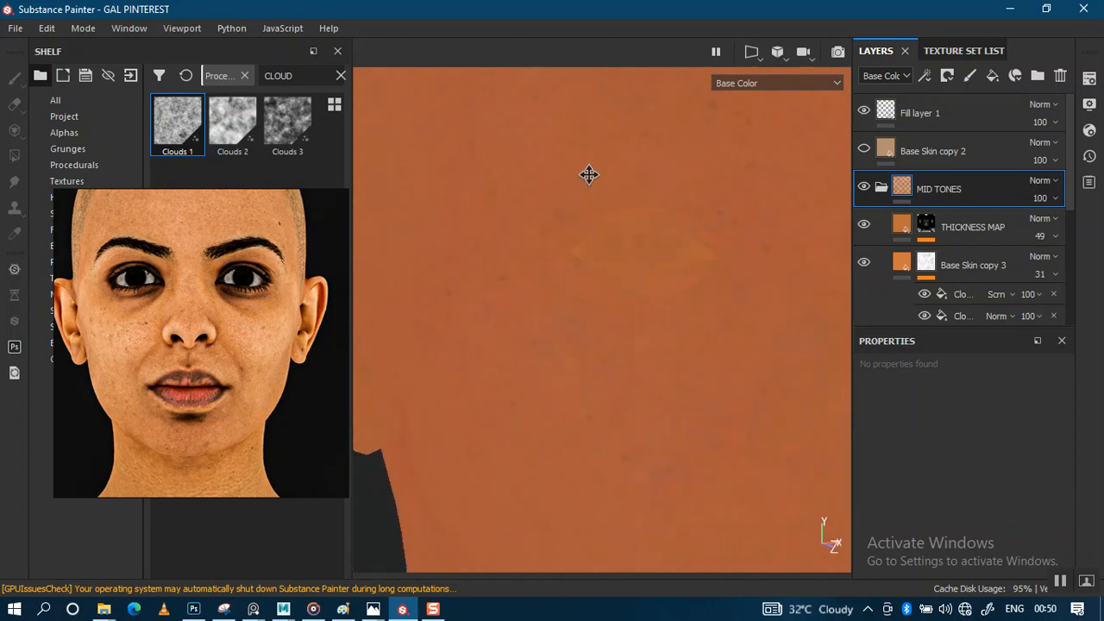
pyautogui.keyDown('alt'); pyautogui.moveTo(589, 175); pyautogui.dragTo(587, 311, button='middle'); pyautogui.keyUp('alt')
pyautogui.keyDown('alt'); pyautogui.moveTo(587, 310); pyautogui.dragTo(682, 493, button='right'); pyautogui.keyUp('alt')
pyautogui.keyDown('alt'); pyautogui.moveTo(620, 289); pyautogui.dragTo(637, 495, button='right'); pyautogui.keyUp('alt')
pyautogui.keyDown('alt'); pyautogui.moveTo(622, 335); pyautogui.dragTo(647, 490, button='right'); pyautogui.keyUp('alt')
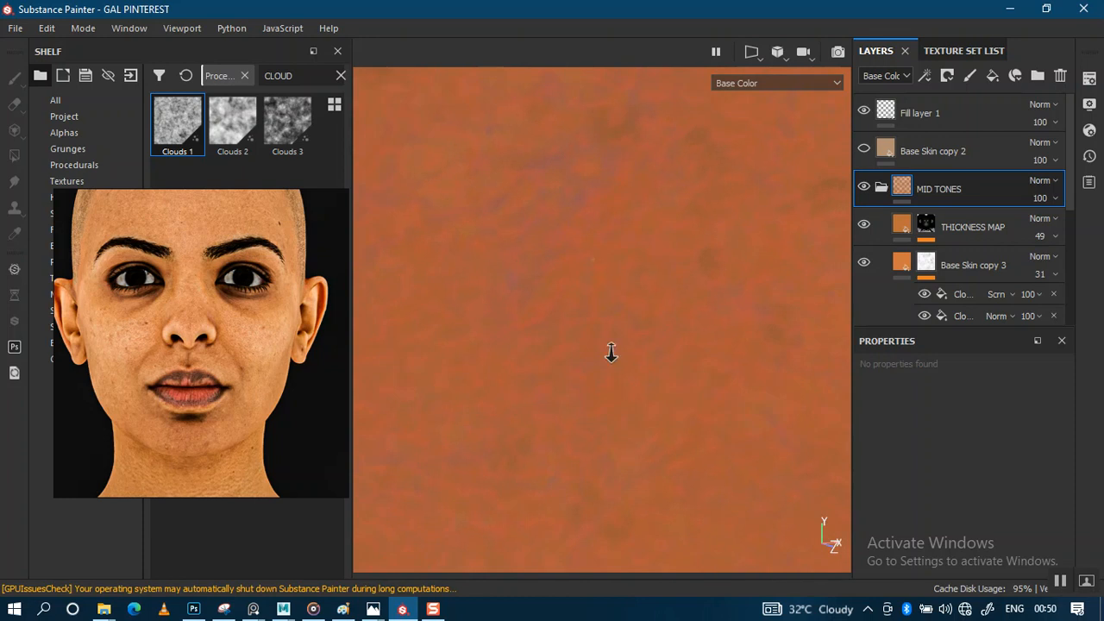
pyautogui.keyDown('alt'); pyautogui.moveTo(600, 303); pyautogui.dragTo(631, 121, button='right'); pyautogui.keyUp('alt')
pyautogui.keyDown('alt'); pyautogui.moveTo(604, 250); pyautogui.dragTo(559, 270); pyautogui.keyUp('alt')
pyautogui.keyDown('alt'); pyautogui.moveTo(578, 269); pyautogui.dragTo(617, 162, button='right'); pyautogui.keyUp('alt')
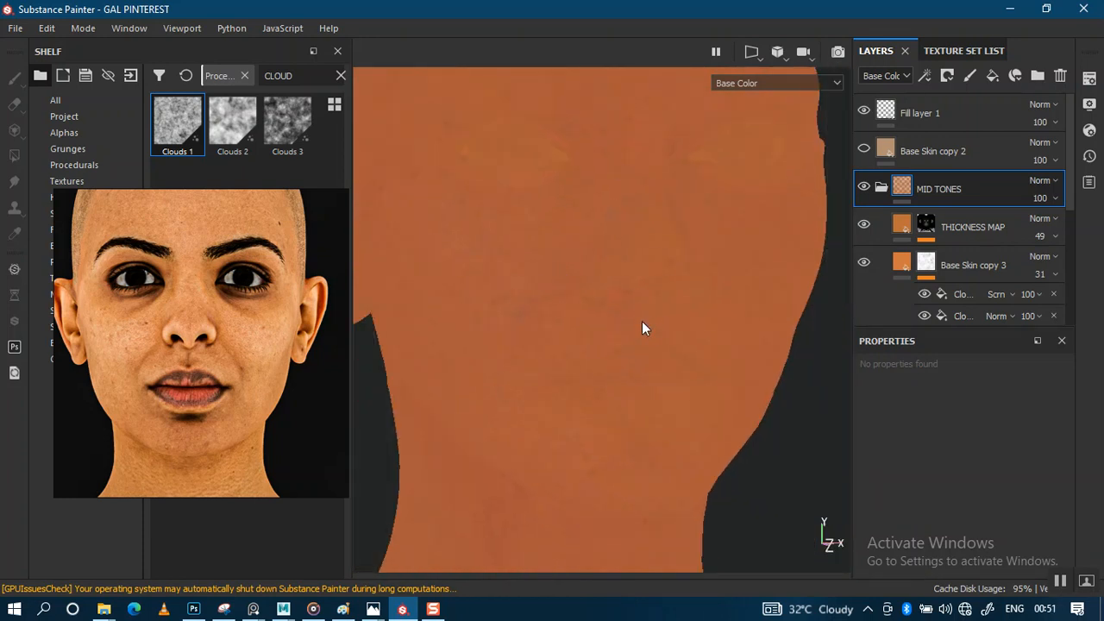
pyautogui.keyDown('alt'); pyautogui.moveTo(642, 320); pyautogui.dragTo(629, 205, button='right'); pyautogui.keyUp('alt')
pyautogui.keyDown('alt'); pyautogui.moveTo(629, 205); pyautogui.dragTo(571, 242); pyautogui.keyUp('alt')
pyautogui.keyDown('alt'); pyautogui.moveTo(609, 293); pyautogui.dragTo(564, 385, button='middle'); pyautogui.keyUp('alt')
pyautogui.keyDown('alt'); pyautogui.moveTo(634, 260); pyautogui.dragTo(583, 327, button='middle'); pyautogui.keyUp('alt')
pyautogui.keyDown('alt'); pyautogui.moveTo(660, 252); pyautogui.dragTo(614, 233); pyautogui.keyUp('alt')
pyautogui.keyDown('alt'); pyautogui.moveTo(656, 360); pyautogui.dragTo(732, 288); pyautogui.keyUp('alt')
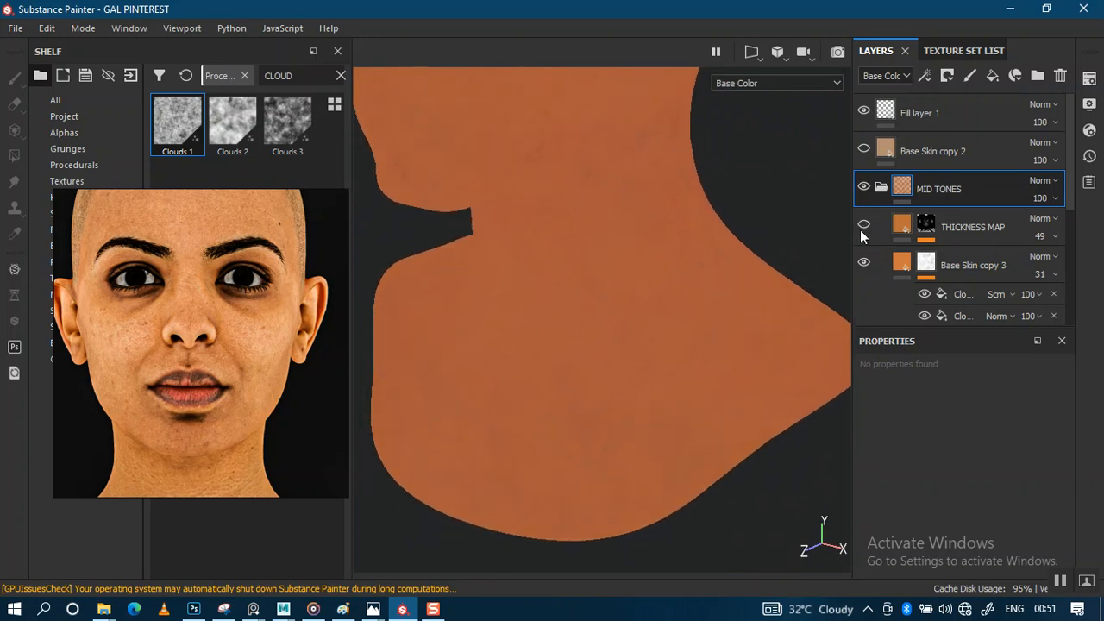
# Add a paint effect to the THICKNESS MAP mask and turn on symmetry for the brush
pyautogui.click(929, 241)
pyautogui.rightClick(931, 226)
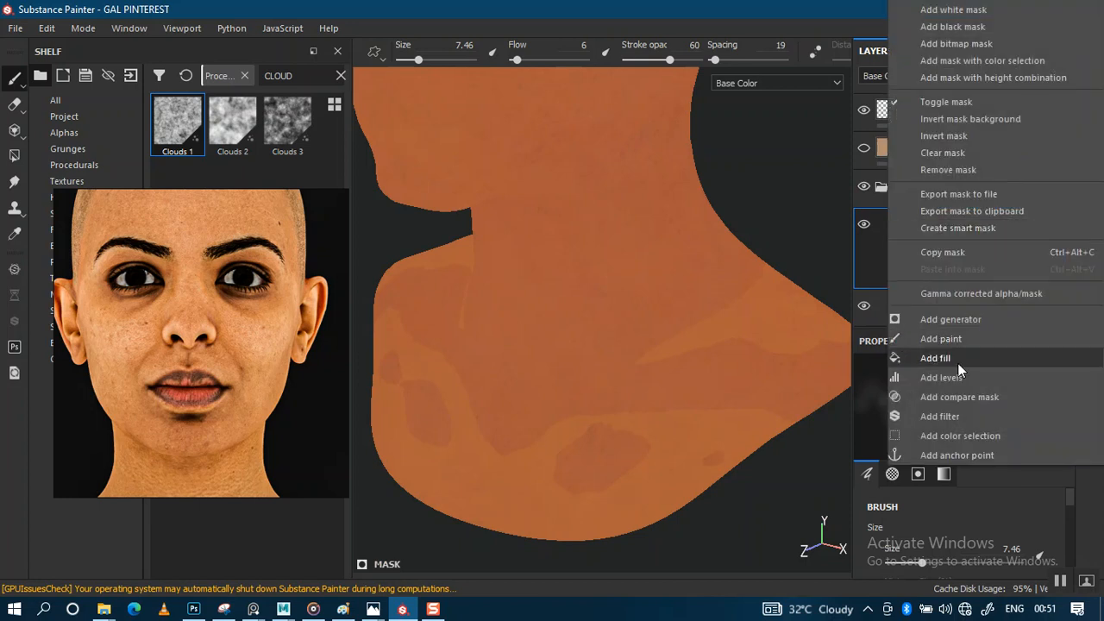
pyautogui.click(952, 341)
pyautogui.moveTo(695, 414)
pyautogui.mouseDown(button='middle')
pyautogui.moveTo(641, 357)
pyautogui.moveTo(669, 412)
pyautogui.moveTo(626, 426)
pyautogui.mouseUp(button='middle')
pyautogui.press('Tab')
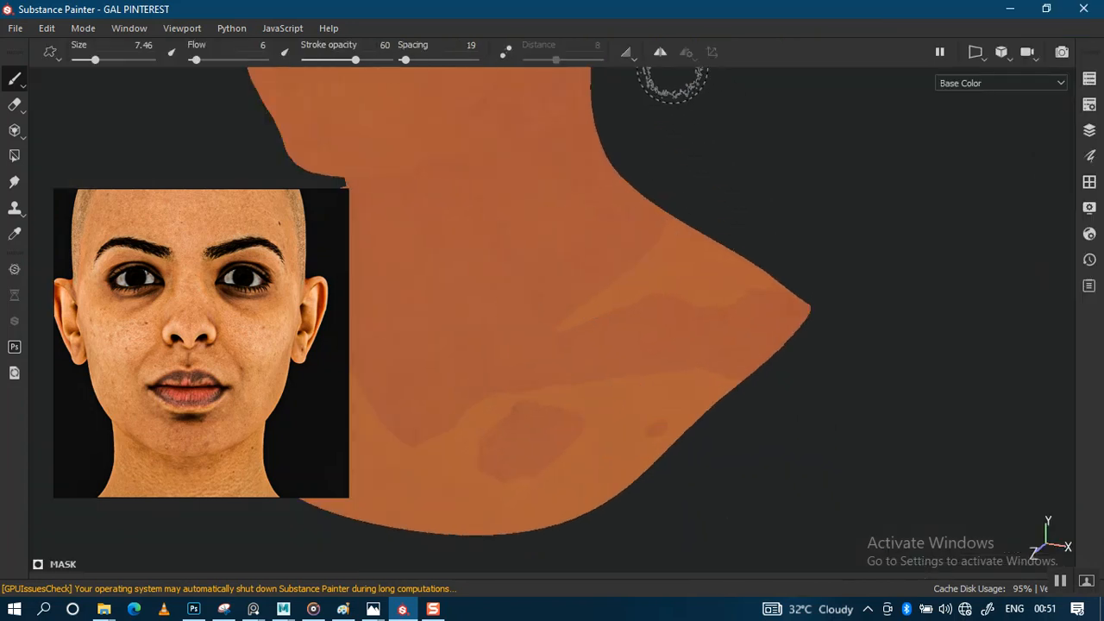
pyautogui.click(668, 54)
# Paint out the thickness patches on the chest with black, using flow 100, stroke opacity 100 and symmetric strokes
pyautogui.keyDown('alt'); pyautogui.moveTo(584, 343); pyautogui.dragTo(766, 350, button='middle'); pyautogui.keyUp('alt')
pyautogui.keyDown('alt'); pyautogui.moveTo(759, 363); pyautogui.dragTo(750, 466, button='right'); pyautogui.keyUp('alt')
pyautogui.keyDown('alt'); pyautogui.moveTo(721, 369); pyautogui.dragTo(746, 331, button='middle'); pyautogui.keyUp('alt')
pyautogui.keyDown('alt'); pyautogui.moveTo(723, 377); pyautogui.dragTo(738, 463, button='right'); pyautogui.keyUp('alt')
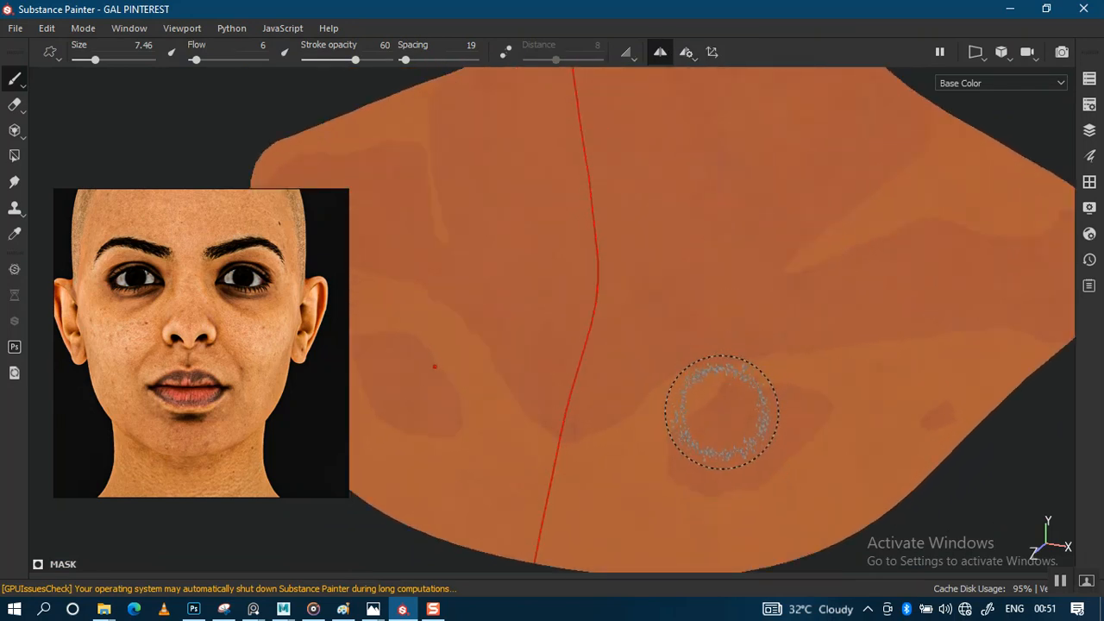
pyautogui.keyDown('alt'); pyautogui.moveTo(718, 416); pyautogui.dragTo(684, 296, button='right'); pyautogui.keyUp('alt')
pyautogui.keyDown('alt'); pyautogui.moveTo(669, 397); pyautogui.dragTo(680, 216, button='right'); pyautogui.keyUp('alt')
pyautogui.keyDown('alt'); pyautogui.moveTo(691, 325); pyautogui.dragTo(638, 379, button='middle'); pyautogui.keyUp('alt')
pyautogui.keyDown('alt'); pyautogui.moveTo(639, 369); pyautogui.dragTo(639, 376, button='right'); pyautogui.keyUp('alt')
pyautogui.keyDown('alt'); pyautogui.moveTo(636, 360); pyautogui.dragTo(690, 355); pyautogui.keyUp('alt')
pyautogui.keyDown('alt'); pyautogui.moveTo(683, 377); pyautogui.dragTo(694, 432, button='right'); pyautogui.keyUp('alt')
pyautogui.keyDown('alt'); pyautogui.moveTo(659, 361); pyautogui.dragTo(661, 261, button='middle'); pyautogui.keyUp('alt')
pyautogui.keyDown('alt'); pyautogui.moveTo(665, 377); pyautogui.dragTo(677, 422, button='right'); pyautogui.keyUp('alt')
pyautogui.keyDown('alt'); pyautogui.moveTo(665, 329); pyautogui.dragTo(665, 334, button='middle'); pyautogui.keyUp('alt')
pyautogui.moveTo(665, 333)
pyautogui.keyDown('alt'); pyautogui.mouseDown()
pyautogui.moveTo(656, 333)
pyautogui.moveTo(700, 323)
pyautogui.moveTo(685, 329)
pyautogui.mouseUp(); pyautogui.keyUp('alt')
pyautogui.keyDown('alt'); pyautogui.moveTo(686, 328); pyautogui.dragTo(697, 385, button='right'); pyautogui.keyUp('alt')
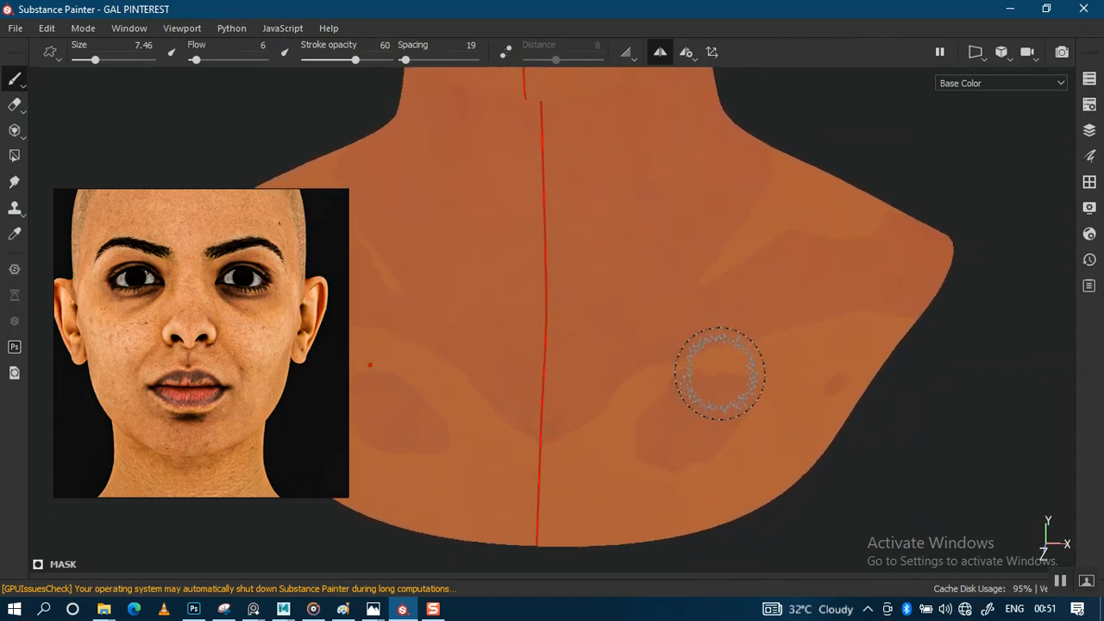
pyautogui.press('Tab')
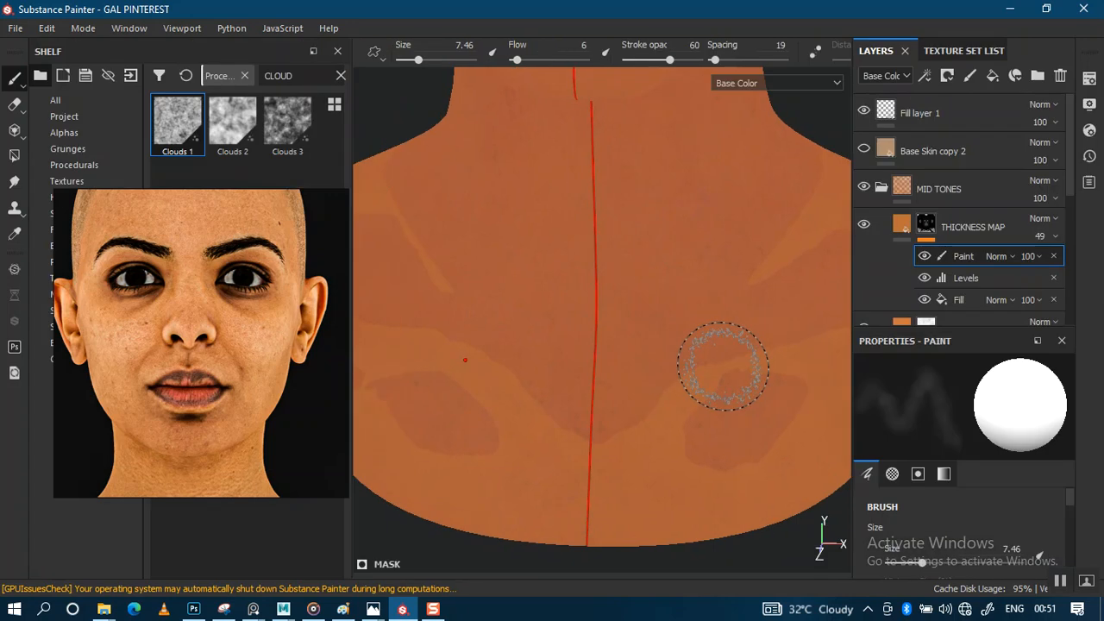
pyautogui.press('Tab')
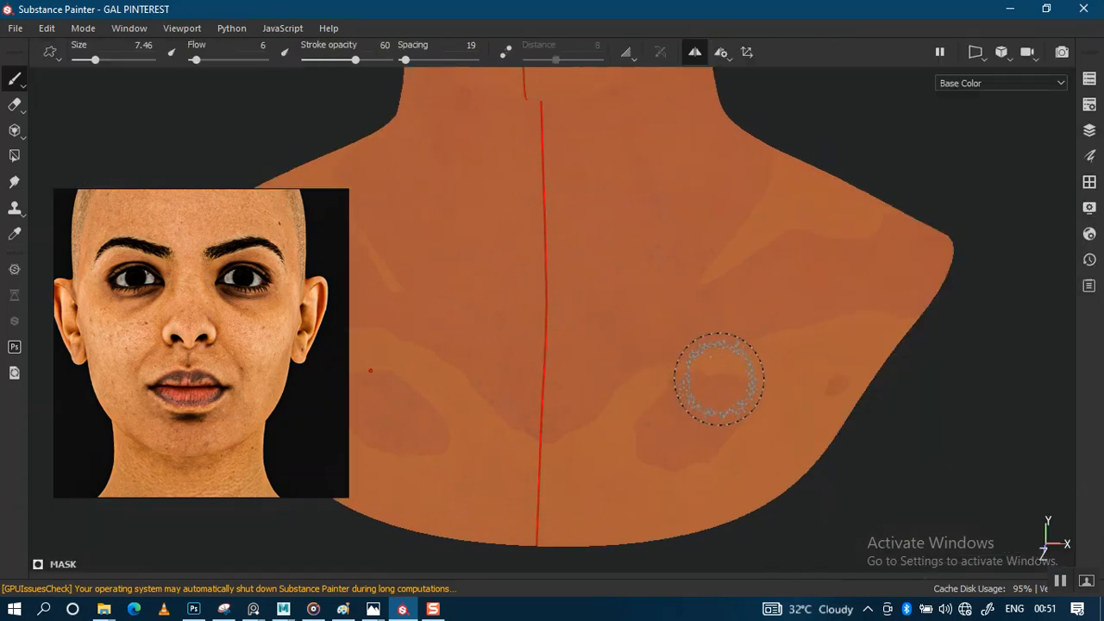
pyautogui.keyDown('alt'); pyautogui.moveTo(720, 380); pyautogui.dragTo(735, 320, button='middle'); pyautogui.keyUp('alt')
pyautogui.keyDown('alt'); pyautogui.moveTo(734, 320); pyautogui.dragTo(763, 325, button='right'); pyautogui.keyUp('alt')
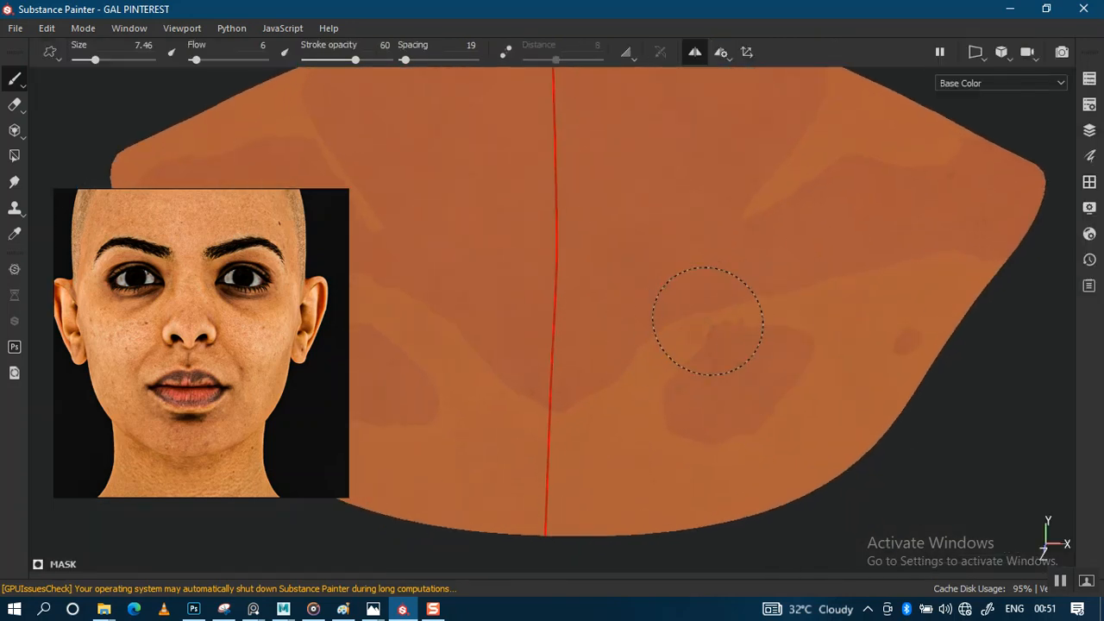
pyautogui.moveTo(364, 58); pyautogui.dragTo(407, 61)
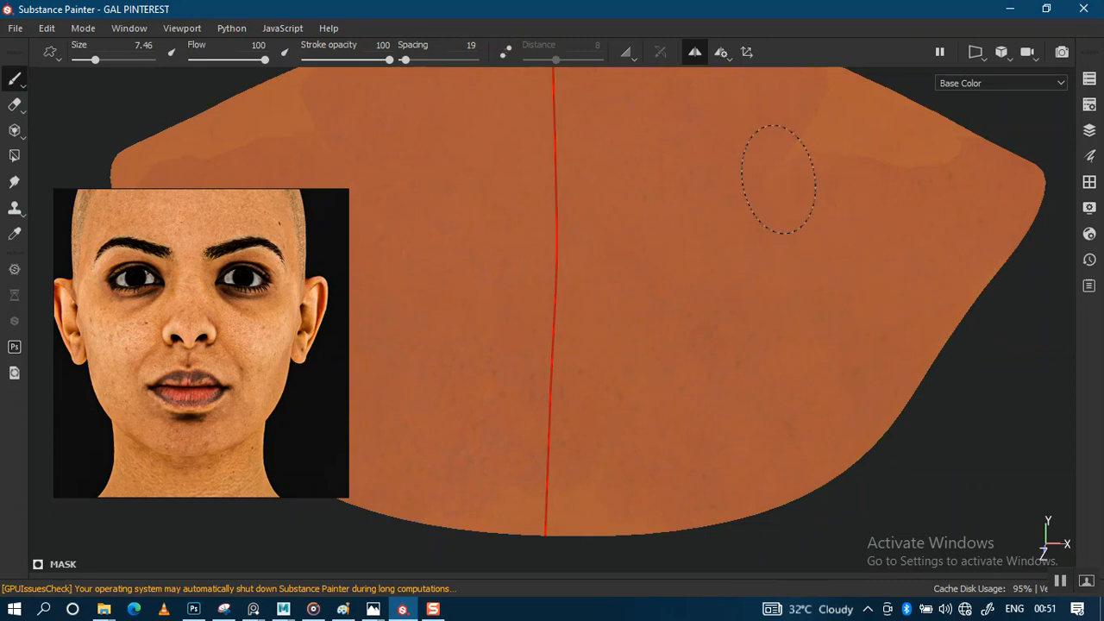
# Paint out the remaining thickness patches on the shoulders and upper back in black
pyautogui.keyDown('alt'); pyautogui.moveTo(822, 365); pyautogui.dragTo(710, 529, button='middle'); pyautogui.keyUp('alt')
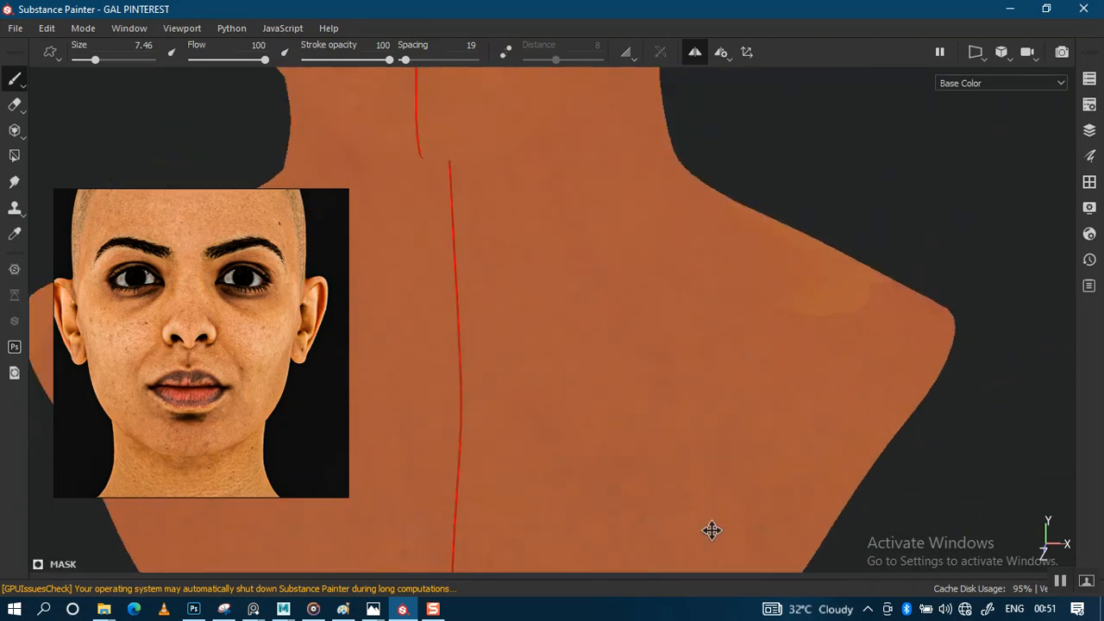
pyautogui.keyDown('alt'); pyautogui.moveTo(710, 385); pyautogui.dragTo(653, 385); pyautogui.keyUp('alt')
pyautogui.keyDown('alt'); pyautogui.moveTo(710, 307); pyautogui.dragTo(659, 393, button='middle'); pyautogui.keyUp('alt')
pyautogui.moveTo(767, 418)
pyautogui.keyDown('alt'); pyautogui.mouseDown()
pyautogui.moveTo(760, 315)
pyautogui.moveTo(661, 342)
pyautogui.moveTo(604, 388)
pyautogui.mouseUp(); pyautogui.keyUp('alt')
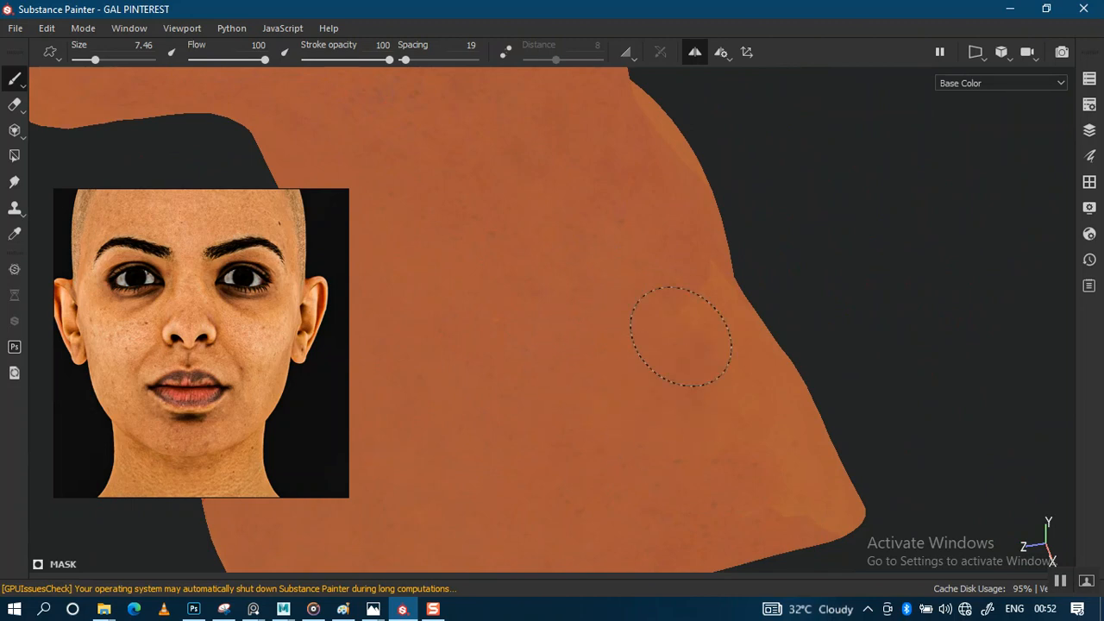
pyautogui.moveTo(739, 372)
pyautogui.keyDown('alt'); pyautogui.mouseDown()
pyautogui.moveTo(680, 340)
pyautogui.moveTo(700, 233)
pyautogui.moveTo(651, 282)
pyautogui.moveTo(656, 238)
pyautogui.mouseUp(); pyautogui.keyUp('alt')
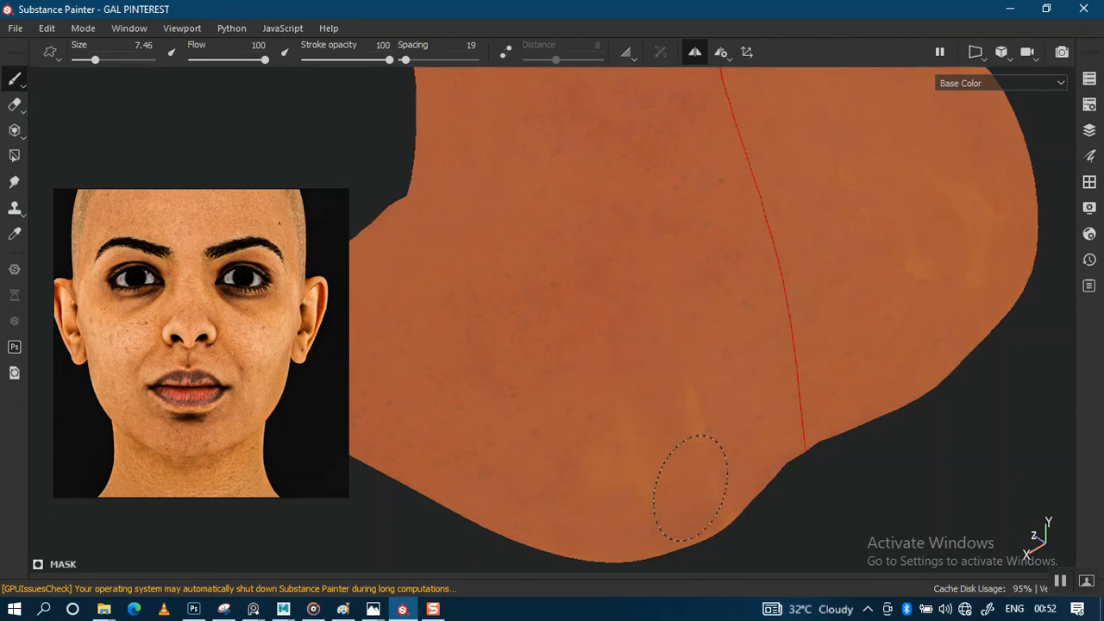
pyautogui.keyDown('alt'); pyautogui.moveTo(788, 452); pyautogui.dragTo(702, 414); pyautogui.keyUp('alt')
pyautogui.keyDown('alt'); pyautogui.moveTo(702, 414); pyautogui.dragTo(753, 576, button='middle'); pyautogui.keyUp('alt')
# Inspect the base color around the back and sides of the head, the ears and the face for leftover patches
pyautogui.scroll(-4, 670, 229)
pyautogui.moveTo(682, 239)
pyautogui.keyDown('alt'); pyautogui.mouseDown()
pyautogui.moveTo(690, 530)
pyautogui.moveTo(666, 329)
pyautogui.mouseUp(); pyautogui.keyUp('alt')
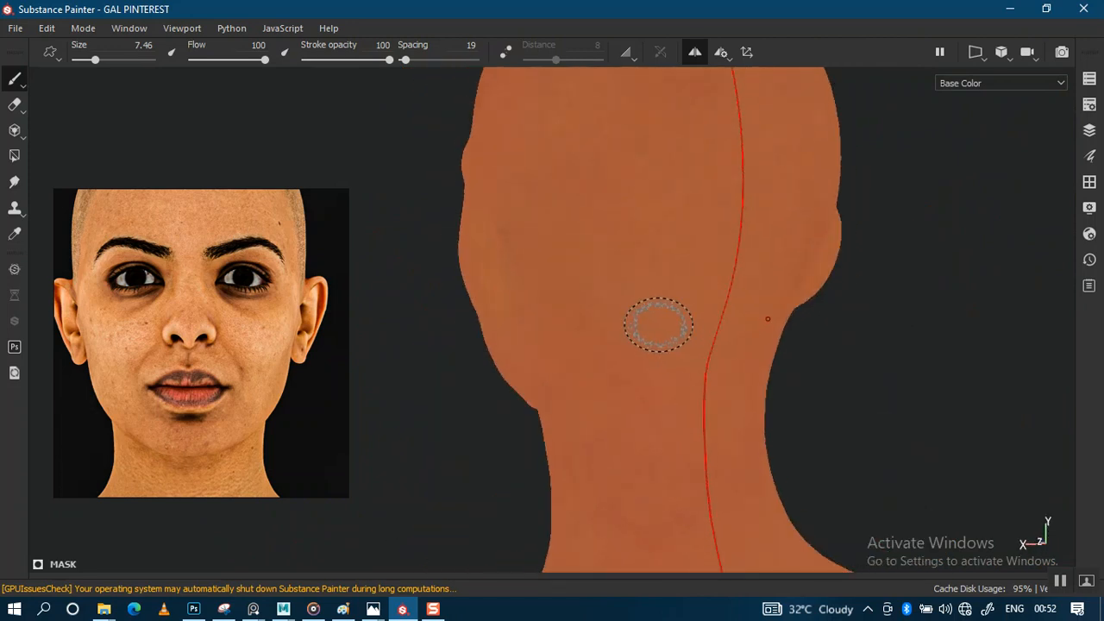
pyautogui.keyDown('alt'); pyautogui.moveTo(659, 337); pyautogui.dragTo(668, 363); pyautogui.keyUp('alt')
pyautogui.keyDown('alt'); pyautogui.moveTo(668, 363); pyautogui.dragTo(709, 440, button='right'); pyautogui.keyUp('alt')
pyautogui.moveTo(709, 440)
pyautogui.keyDown('alt'); pyautogui.mouseDown()
pyautogui.moveTo(747, 357)
pyautogui.moveTo(690, 330)
pyautogui.mouseUp(); pyautogui.keyUp('alt')
pyautogui.keyDown('alt'); pyautogui.moveTo(647, 369); pyautogui.dragTo(685, 376); pyautogui.keyUp('alt')
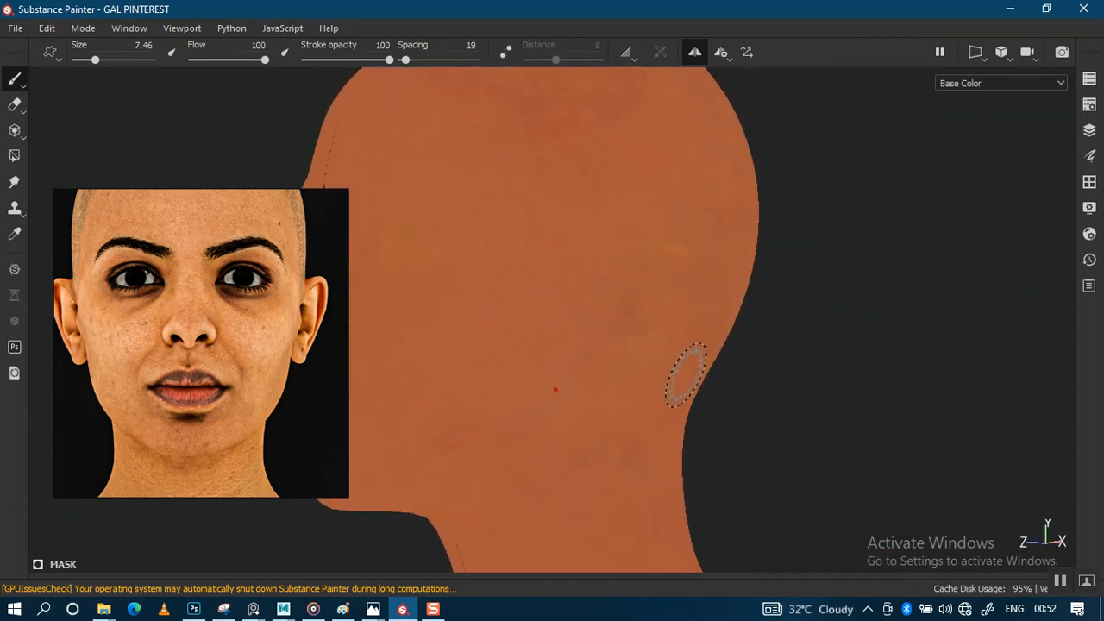
pyautogui.keyDown('alt'); pyautogui.moveTo(687, 372); pyautogui.dragTo(651, 332, button='right'); pyautogui.keyUp('alt')
pyautogui.keyDown('alt'); pyautogui.moveTo(564, 321); pyautogui.dragTo(679, 321, button='middle'); pyautogui.keyUp('alt')
pyautogui.keyDown('alt'); pyautogui.moveTo(535, 350); pyautogui.dragTo(663, 330); pyautogui.keyUp('alt')
pyautogui.keyDown('alt'); pyautogui.moveTo(663, 330); pyautogui.dragTo(753, 298, button='middle'); pyautogui.keyUp('alt')
pyautogui.keyDown('alt'); pyautogui.moveTo(643, 388); pyautogui.dragTo(690, 440, button='right'); pyautogui.keyUp('alt')
pyautogui.keyDown('alt'); pyautogui.moveTo(637, 367); pyautogui.dragTo(637, 448, button='middle'); pyautogui.keyUp('alt')
pyautogui.keyDown('alt'); pyautogui.moveTo(580, 393); pyautogui.dragTo(616, 431, button='right'); pyautogui.keyUp('alt')
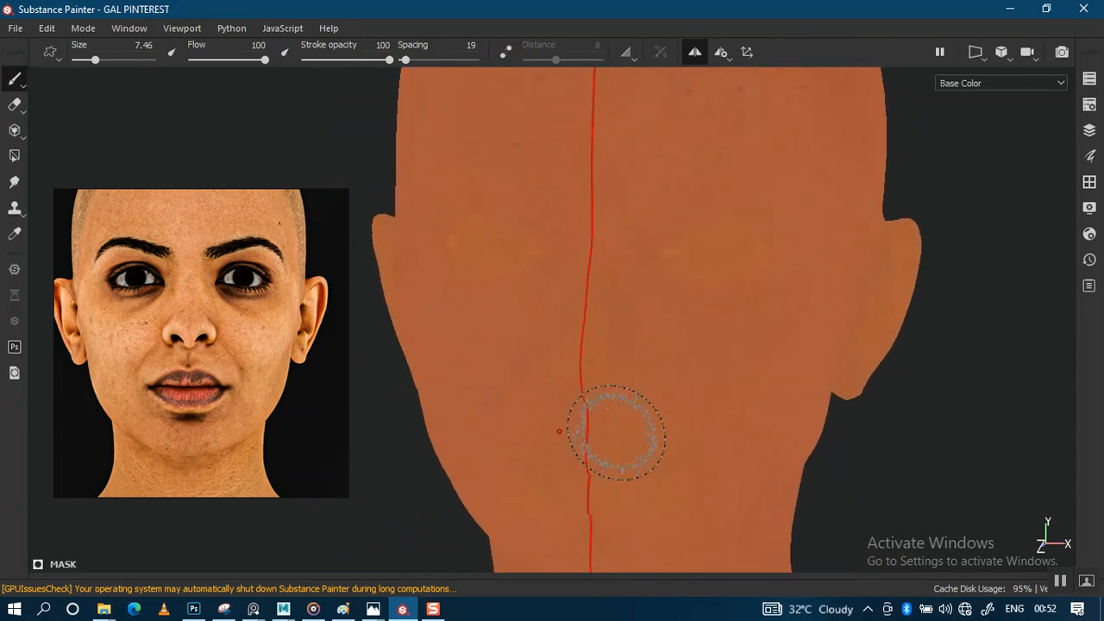
pyautogui.keyDown('alt'); pyautogui.moveTo(604, 345); pyautogui.dragTo(635, 341); pyautogui.keyUp('alt')
pyautogui.keyDown('alt'); pyautogui.moveTo(635, 341); pyautogui.dragTo(700, 361, button='middle'); pyautogui.keyUp('alt')
pyautogui.keyDown('alt'); pyautogui.moveTo(604, 371); pyautogui.dragTo(628, 395, button='right'); pyautogui.keyUp('alt')
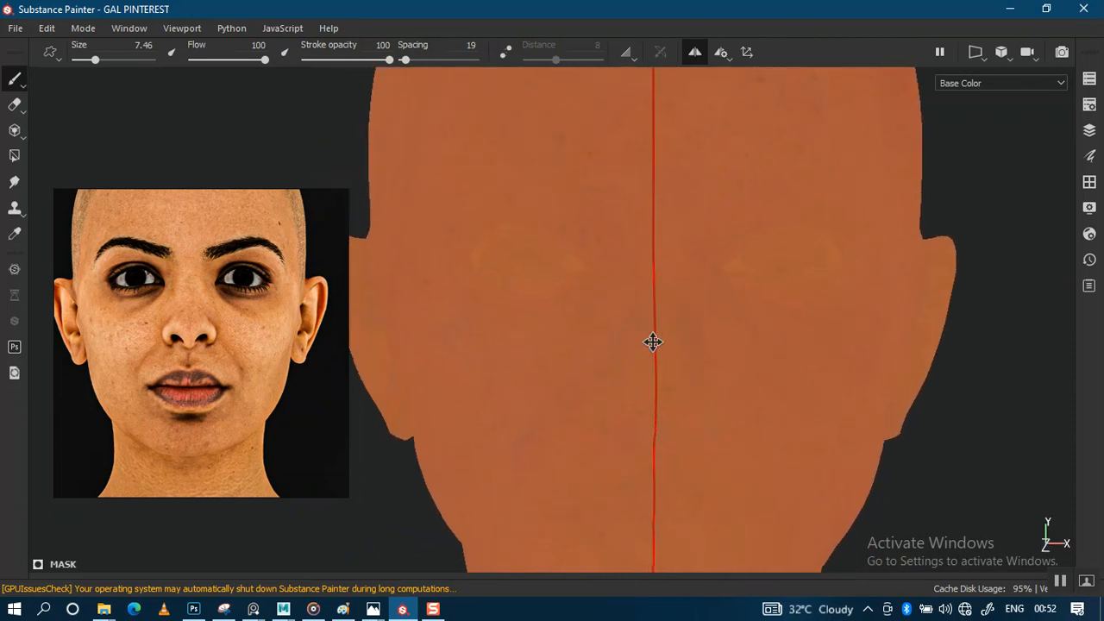
pyautogui.keyDown('alt'); pyautogui.moveTo(647, 299); pyautogui.dragTo(612, 360, button='right'); pyautogui.keyUp('alt')
pyautogui.moveTo(612, 360)
pyautogui.keyDown('alt'); pyautogui.mouseDown()
pyautogui.moveTo(670, 328)
pyautogui.moveTo(710, 333)
pyautogui.moveTo(682, 382)
pyautogui.moveTo(662, 367)
pyautogui.mouseUp(); pyautogui.keyUp('alt')
pyautogui.keyDown('alt'); pyautogui.moveTo(662, 366); pyautogui.dragTo(603, 226, button='right'); pyautogui.keyUp('alt')
pyautogui.keyDown('alt'); pyautogui.moveTo(639, 358); pyautogui.dragTo(626, 311, button='middle'); pyautogui.keyUp('alt')
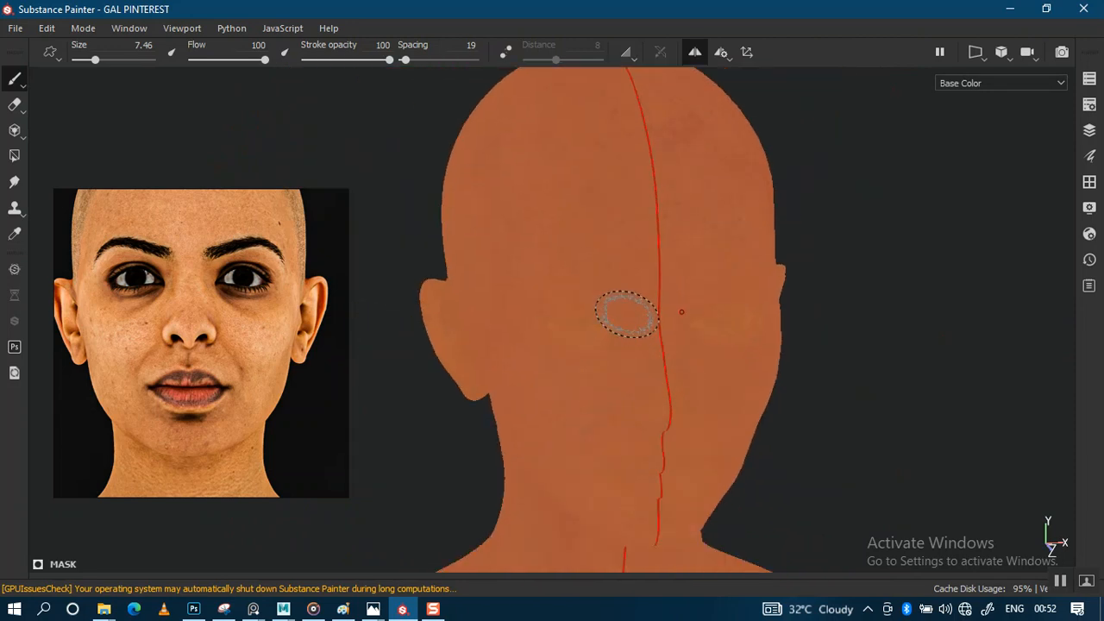
# Return to the full material display and check the skin tones on the face up close
pyautogui.press('m')
pyautogui.keyDown('alt'); pyautogui.moveTo(652, 341); pyautogui.dragTo(657, 371, button='right'); pyautogui.keyUp('alt')
pyautogui.keyDown('alt'); pyautogui.moveTo(647, 348); pyautogui.dragTo(681, 360); pyautogui.keyUp('alt')
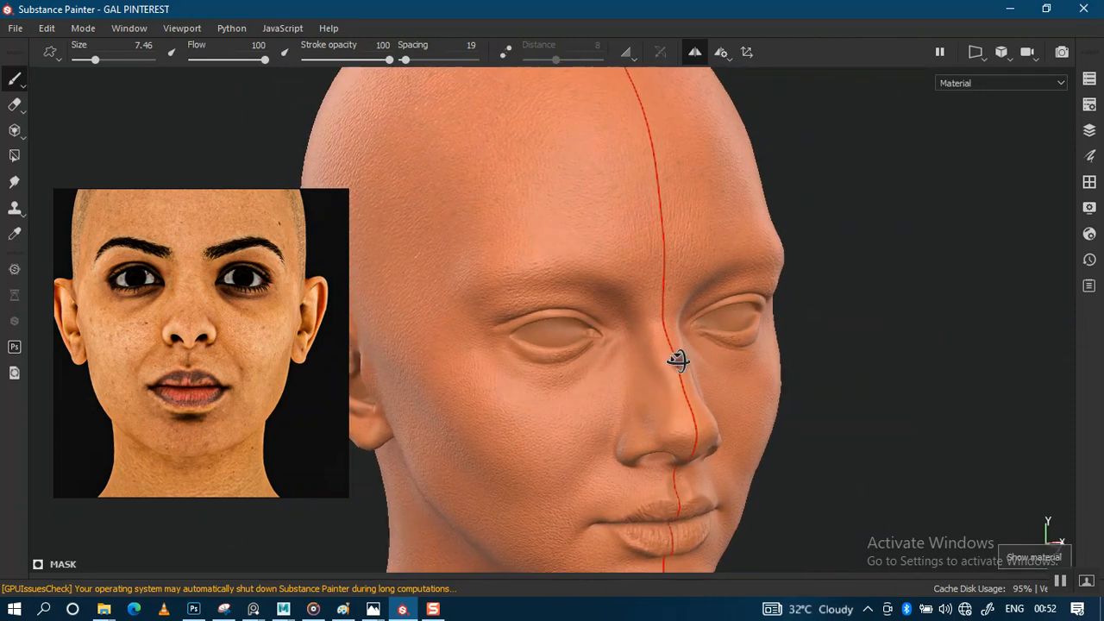
pyautogui.keyDown('alt'); pyautogui.moveTo(681, 360); pyautogui.dragTo(724, 300, button='middle'); pyautogui.keyUp('alt')
pyautogui.keyDown('alt'); pyautogui.moveTo(661, 363); pyautogui.dragTo(667, 392, button='right'); pyautogui.keyUp('alt')
pyautogui.keyDown('alt'); pyautogui.moveTo(667, 392); pyautogui.dragTo(611, 316); pyautogui.keyUp('alt')
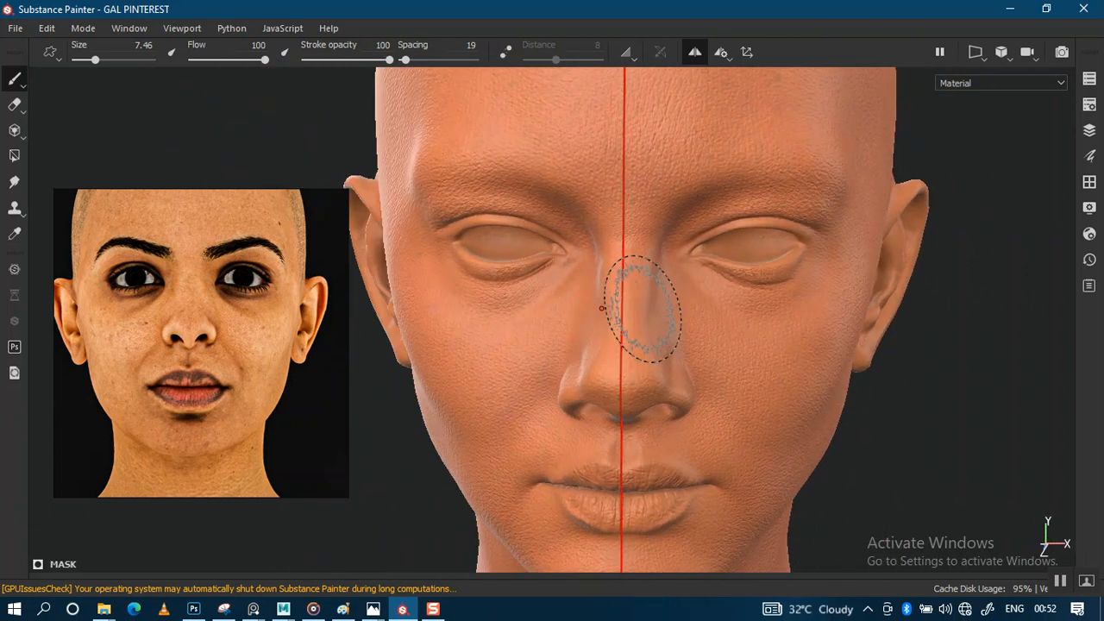
# Add a Blur filter above the paint effect in the THICKNESS MAP mask
pyautogui.press('Tab')
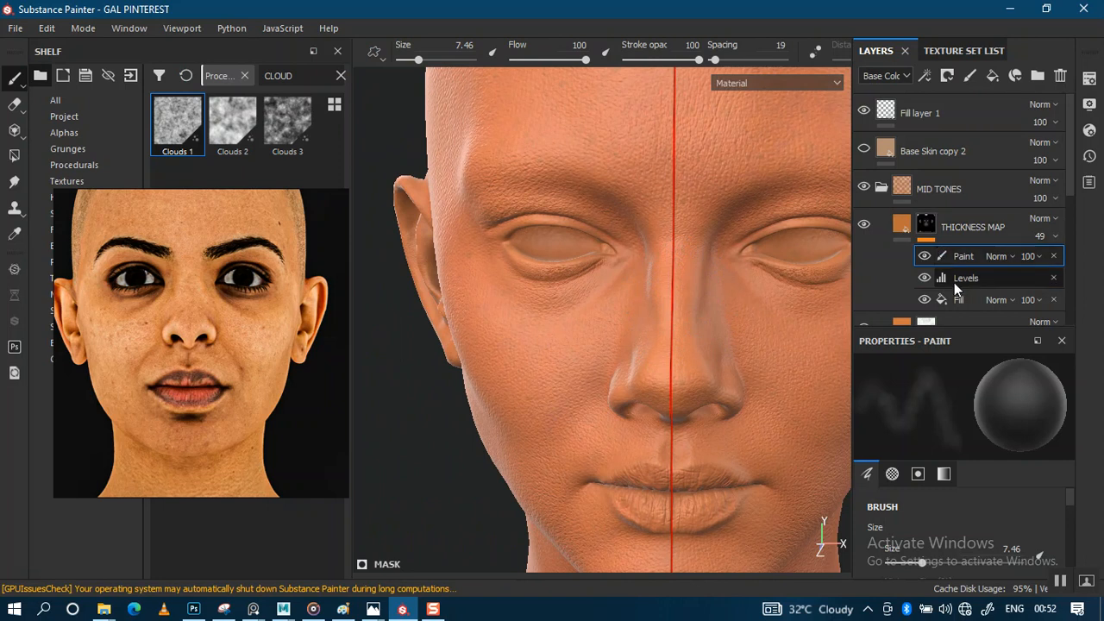
pyautogui.click(952, 298)
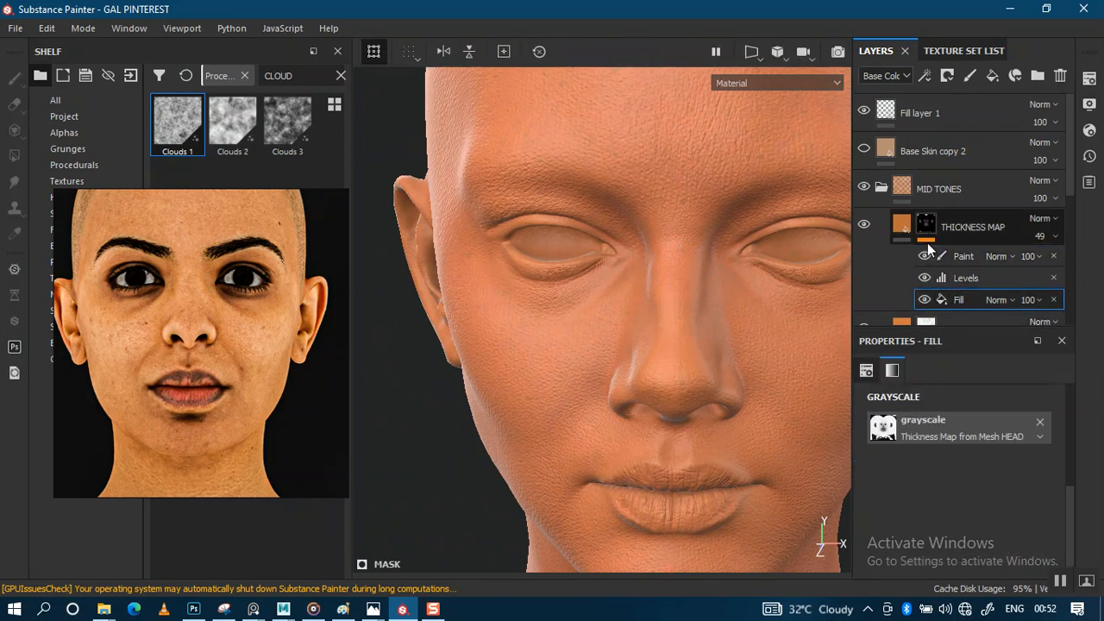
pyautogui.click(947, 257)
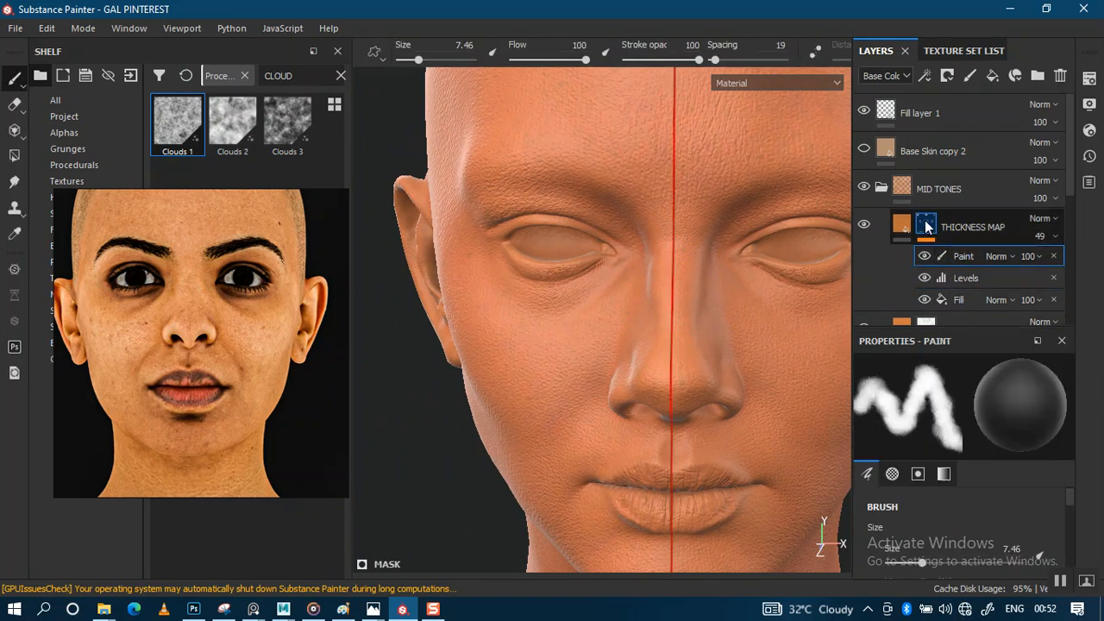
pyautogui.rightClick(925, 223)
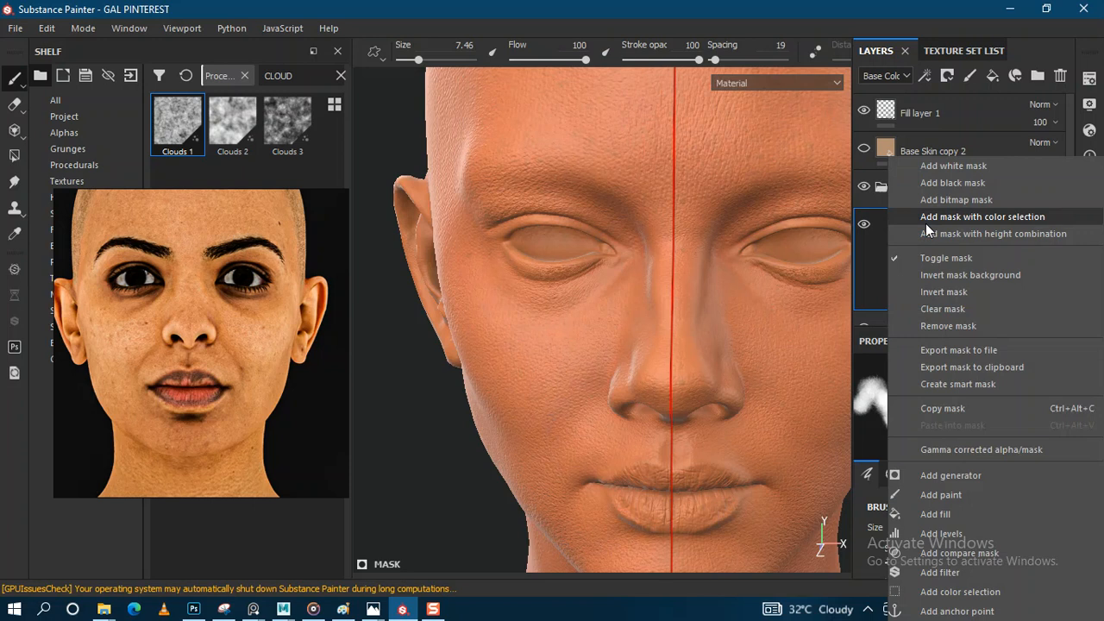
pyautogui.click(943, 571)
pyautogui.click(947, 404)
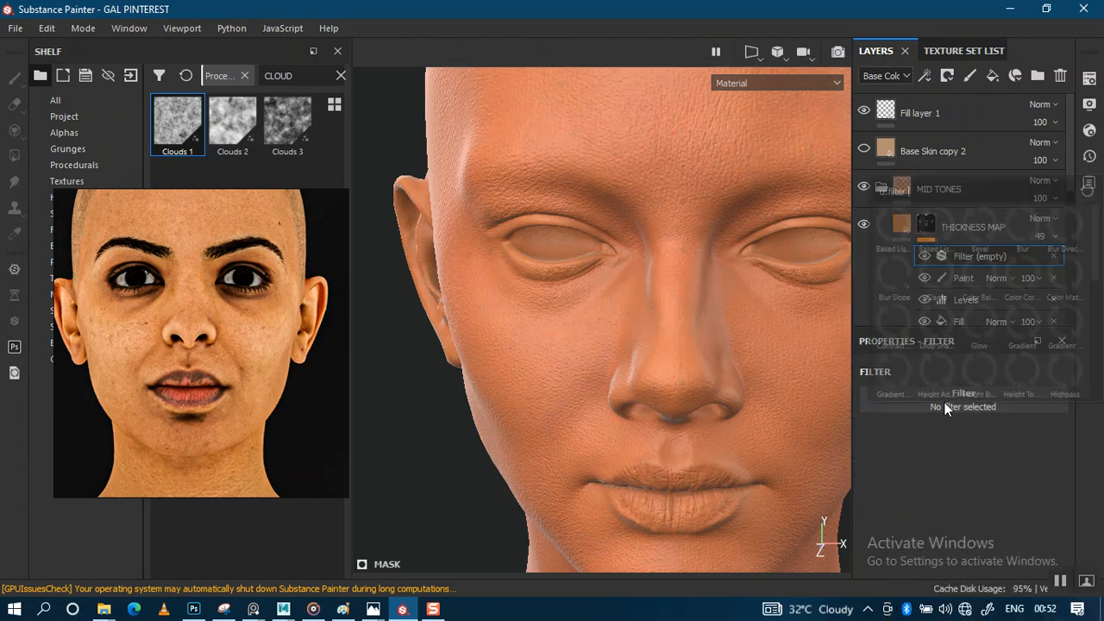
pyautogui.click(1018, 230)
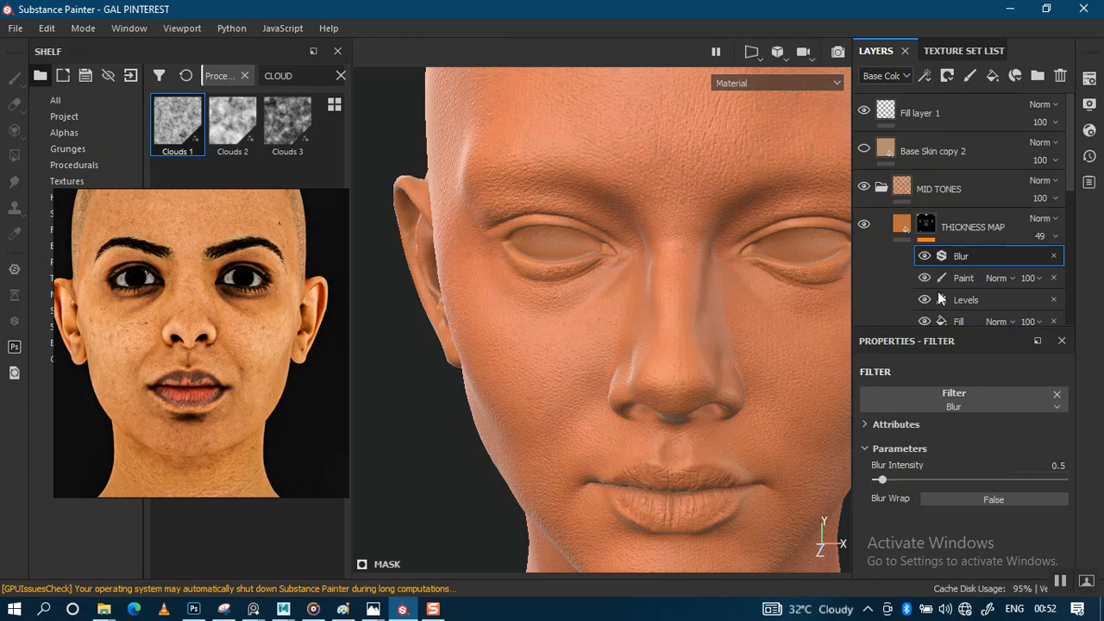
# Compare the base color on the face and neck with the mask's Blur filter on and off
pyautogui.keyDown('alt'); pyautogui.moveTo(687, 382); pyautogui.dragTo(629, 288, button='middle'); pyautogui.keyUp('alt')
pyautogui.press('c')
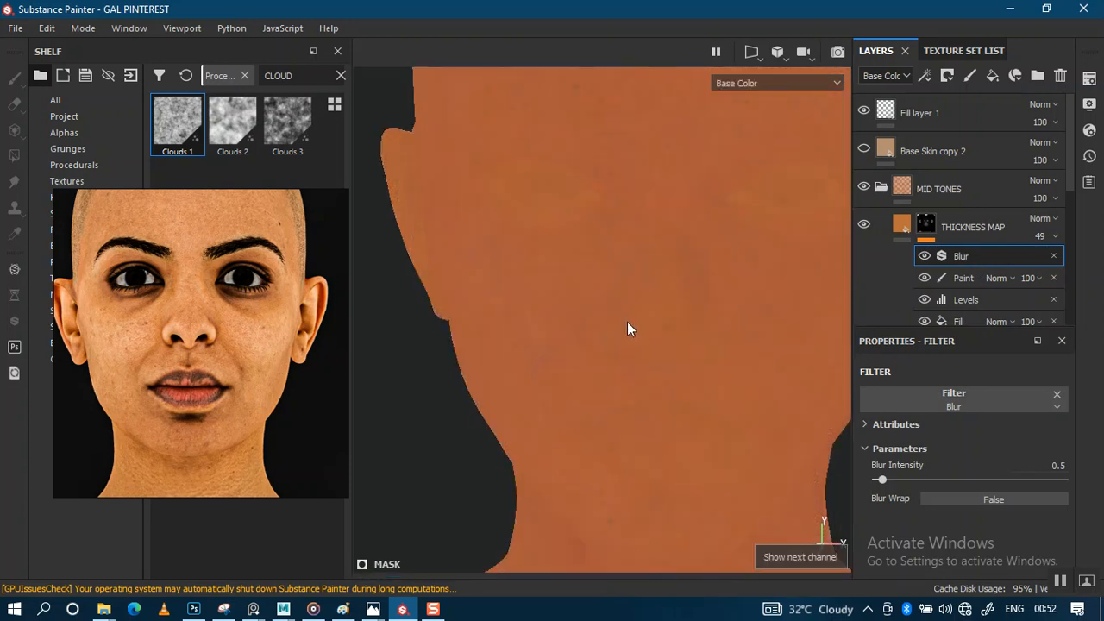
pyautogui.keyDown('alt'); pyautogui.moveTo(627, 319); pyautogui.dragTo(670, 424, button='right'); pyautogui.keyUp('alt')
pyautogui.keyDown('alt'); pyautogui.moveTo(670, 424); pyautogui.dragTo(696, 355); pyautogui.keyUp('alt')
pyautogui.keyDown('alt'); pyautogui.moveTo(696, 354); pyautogui.dragTo(762, 279, button='middle'); pyautogui.keyUp('alt')
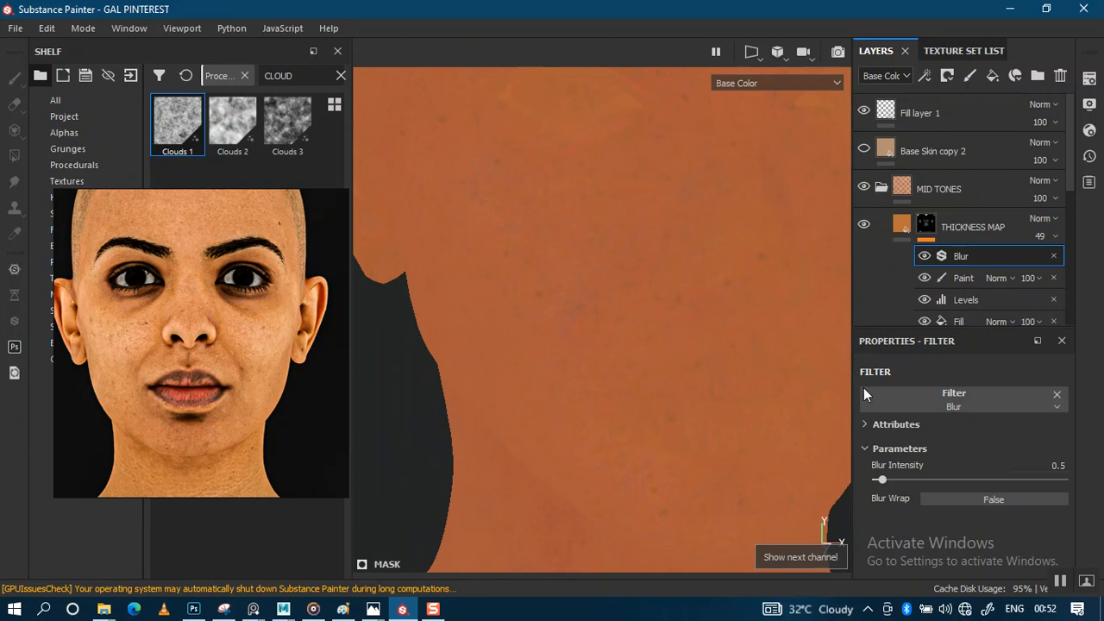
pyautogui.click(923, 256)
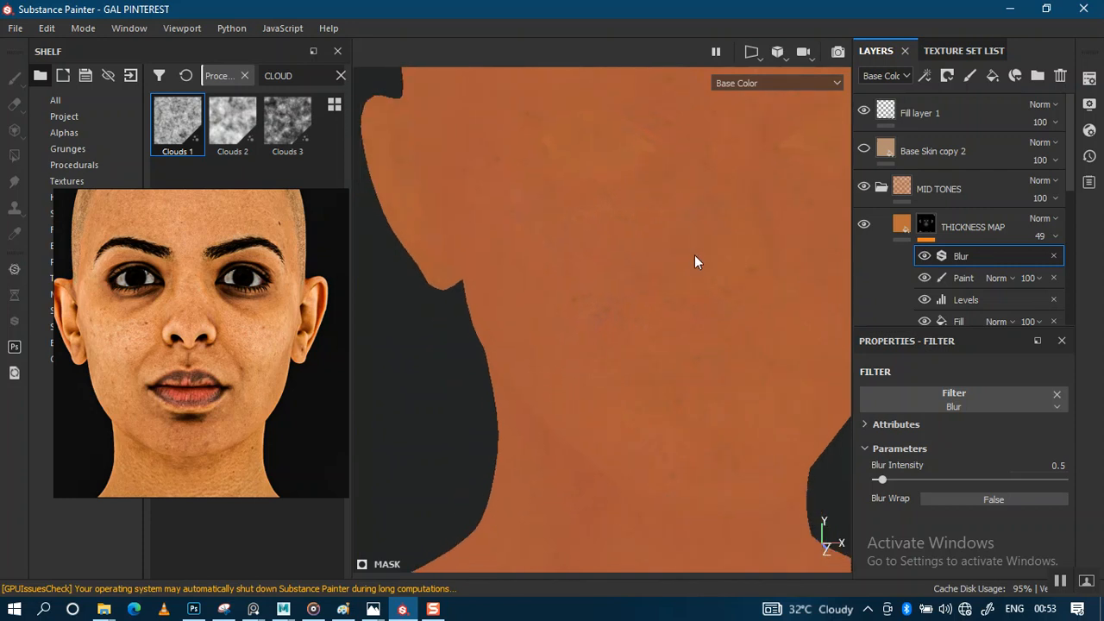
# Return to the full material display to view the whole head, and collapse the MID TONES folder
pyautogui.press('m')
pyautogui.scroll(-8, 662, 316)
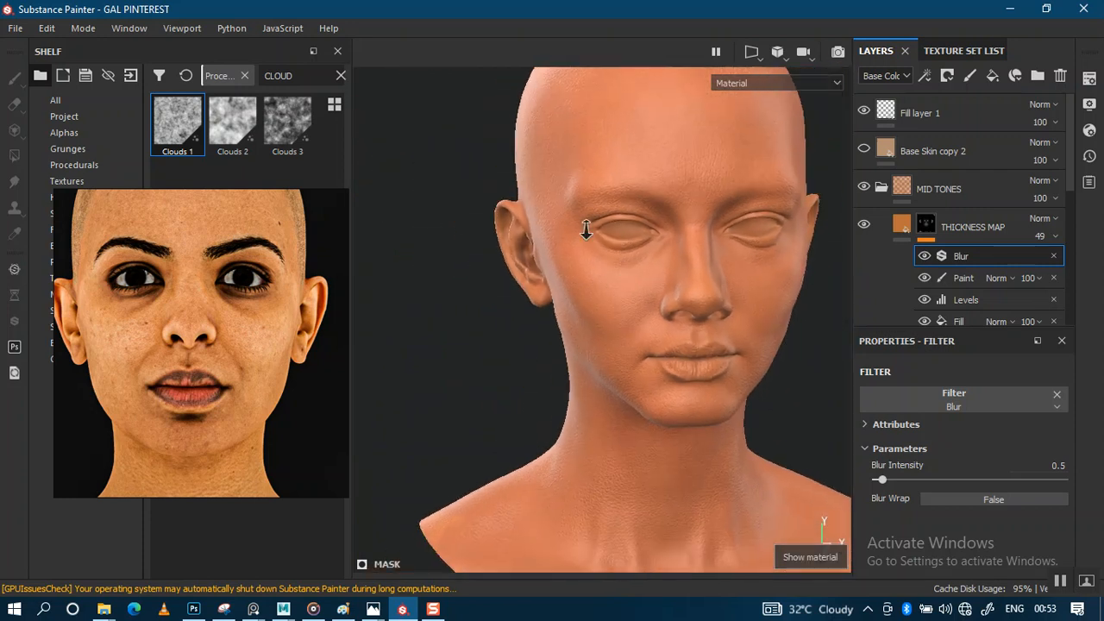
pyautogui.scroll(3, 603, 319)
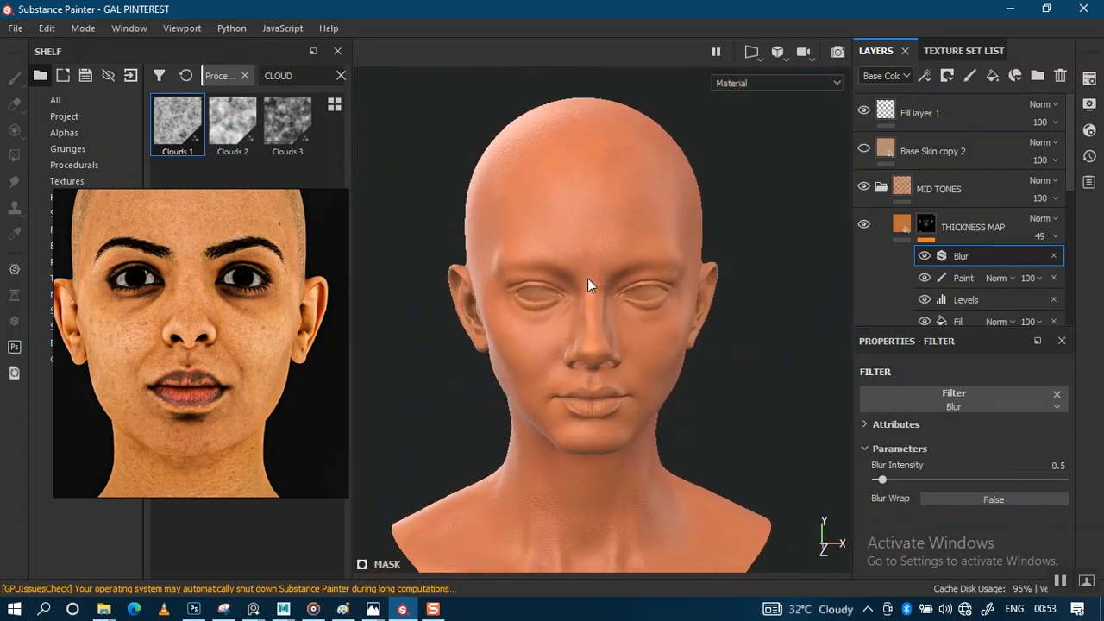
pyautogui.moveTo(617, 349)
pyautogui.keyDown('alt'); pyautogui.mouseDown()
pyautogui.moveTo(575, 310)
pyautogui.moveTo(621, 333)
pyautogui.moveTo(623, 360)
pyautogui.moveTo(622, 323)
pyautogui.moveTo(626, 335)
pyautogui.moveTo(621, 323)
pyautogui.moveTo(609, 348)
pyautogui.mouseUp(); pyautogui.keyUp('alt')
pyautogui.keyDown('alt'); pyautogui.moveTo(609, 348); pyautogui.dragTo(617, 298, button='right'); pyautogui.keyUp('alt')
pyautogui.keyDown('alt'); pyautogui.moveTo(617, 298); pyautogui.dragTo(649, 320); pyautogui.keyUp('alt')
pyautogui.click(875, 193)
# Examine the layered skin tones on the face, head and neck from several angles and distances against the reference photo
pyautogui.keyDown('alt'); pyautogui.moveTo(649, 320); pyautogui.dragTo(660, 271, button='right'); pyautogui.keyUp('alt')
pyautogui.keyDown('alt'); pyautogui.moveTo(660, 271); pyautogui.dragTo(644, 269); pyautogui.keyUp('alt')
pyautogui.keyDown('alt'); pyautogui.moveTo(643, 268); pyautogui.dragTo(632, 302, button='middle'); pyautogui.keyUp('alt')
pyautogui.moveTo(633, 301)
pyautogui.keyDown('alt'); pyautogui.mouseDown(button='right')
pyautogui.moveTo(636, 288)
pyautogui.moveTo(638, 301)
pyautogui.mouseUp(button='right'); pyautogui.keyUp('alt')
pyautogui.keyDown('alt'); pyautogui.moveTo(638, 302); pyautogui.dragTo(659, 276, button='middle'); pyautogui.keyUp('alt')
pyautogui.keyDown('alt'); pyautogui.moveTo(641, 302); pyautogui.dragTo(630, 313, button='right'); pyautogui.keyUp('alt')
pyautogui.keyDown('alt'); pyautogui.moveTo(631, 313); pyautogui.dragTo(624, 273); pyautogui.keyUp('alt')
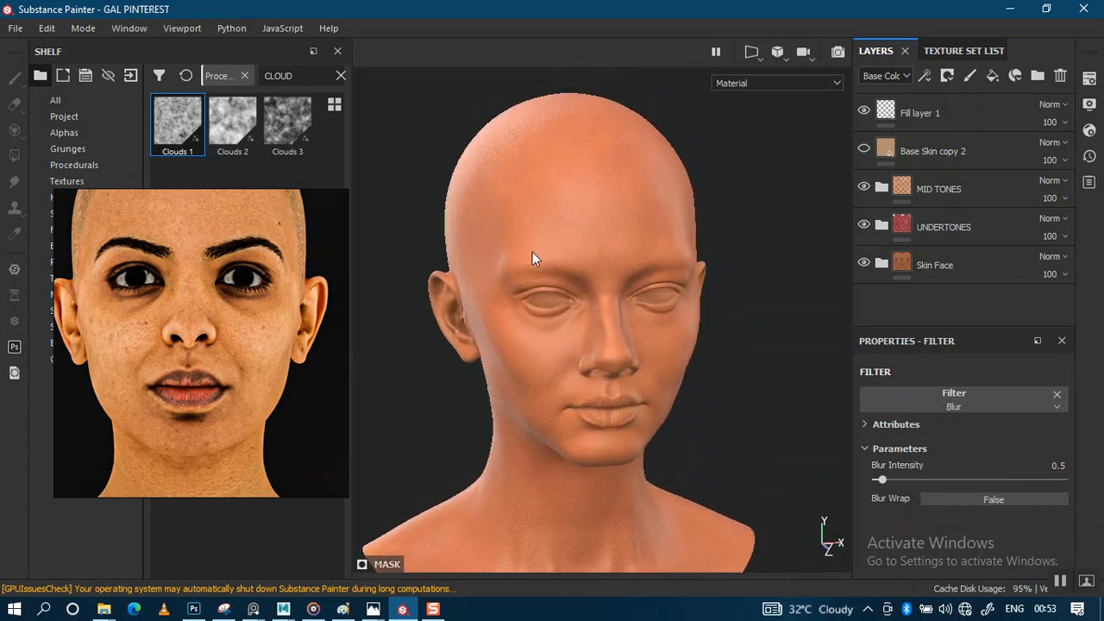
pyautogui.keyDown('alt'); pyautogui.moveTo(552, 259); pyautogui.dragTo(538, 269); pyautogui.keyUp('alt')
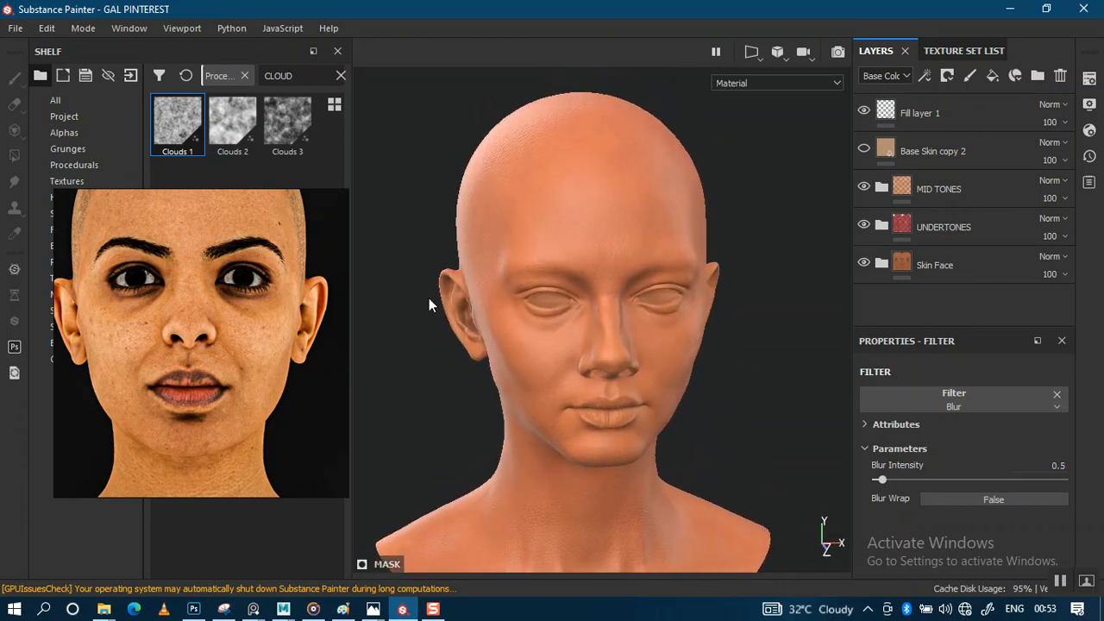
pyautogui.keyDown('alt'); pyautogui.moveTo(564, 276); pyautogui.dragTo(582, 353, button='right'); pyautogui.keyUp('alt')
pyautogui.keyDown('alt'); pyautogui.moveTo(558, 292); pyautogui.dragTo(567, 254, button='middle'); pyautogui.keyUp('alt')
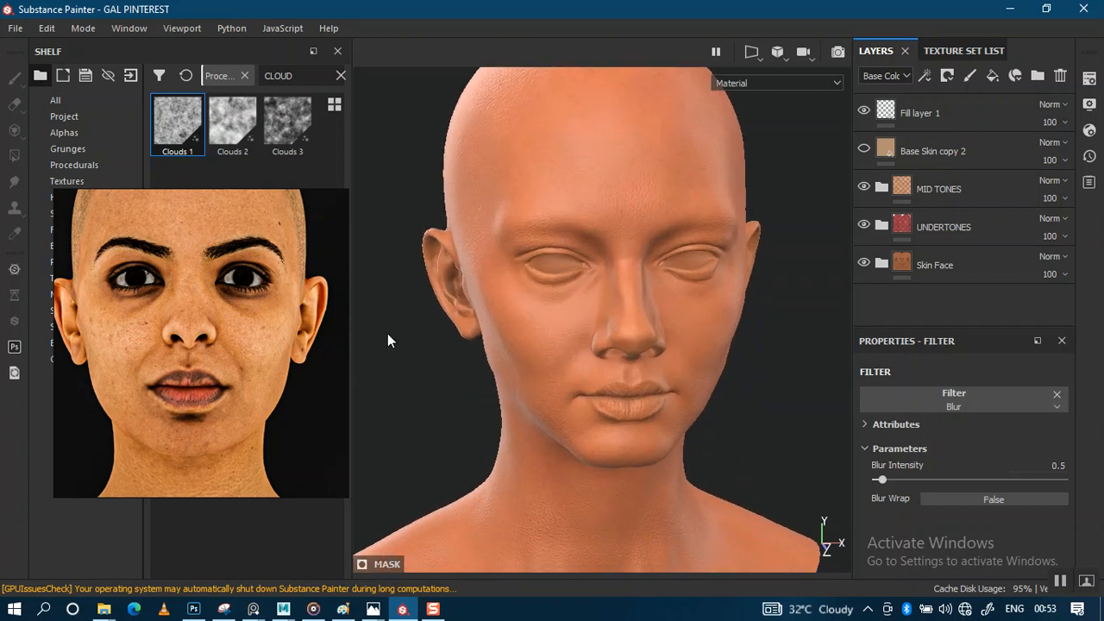
pyautogui.keyDown('alt'); pyautogui.moveTo(572, 298); pyautogui.dragTo(577, 239, button='right'); pyautogui.keyUp('alt')
pyautogui.keyDown('alt'); pyautogui.moveTo(573, 313); pyautogui.dragTo(586, 348, button='middle'); pyautogui.keyUp('alt')
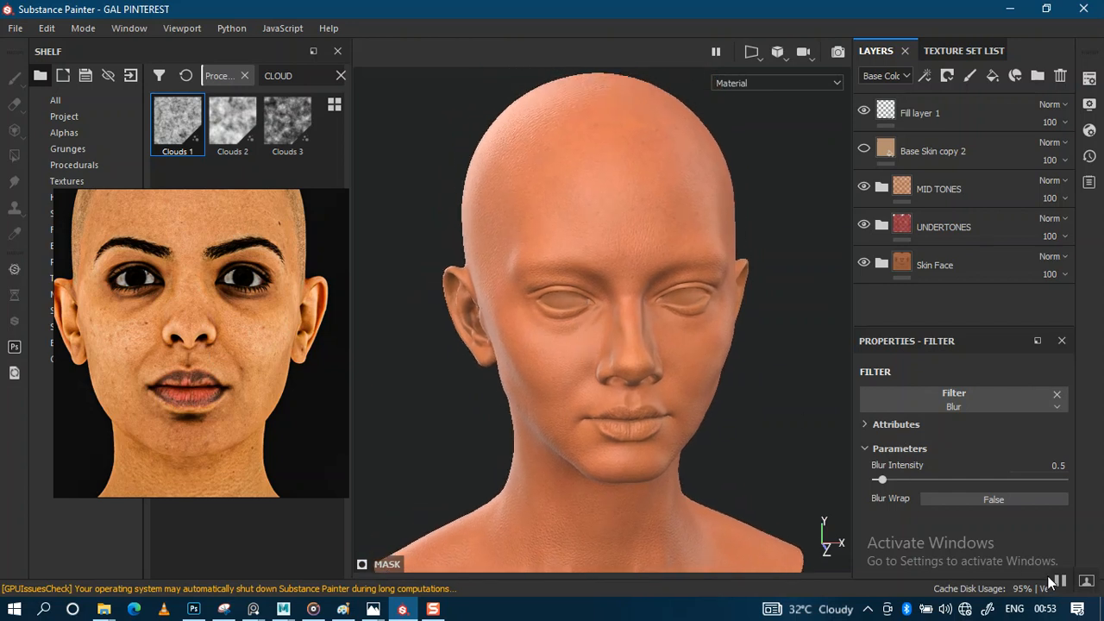